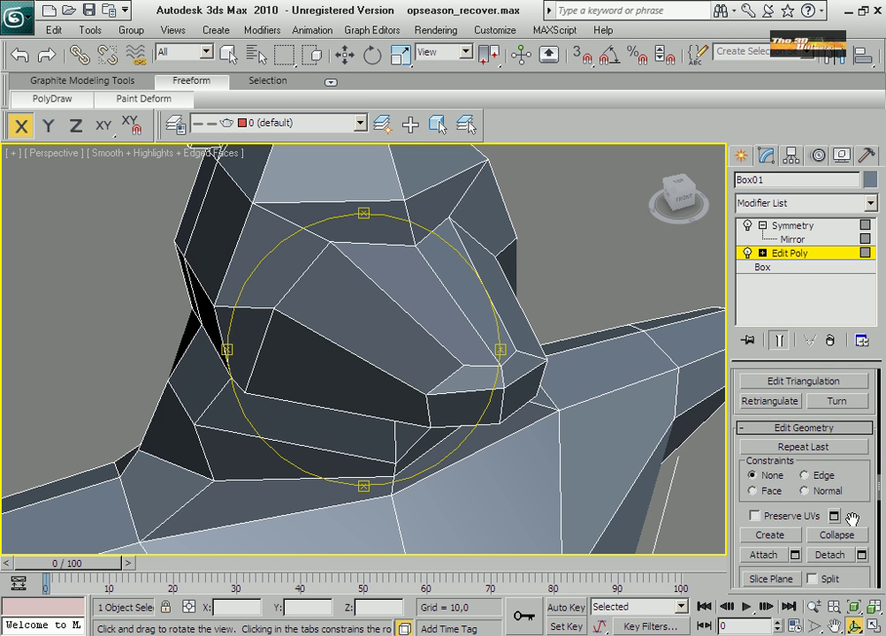
In the Edit Poly modifier, select the upper and front polygons at the tip of the snout
key("4")
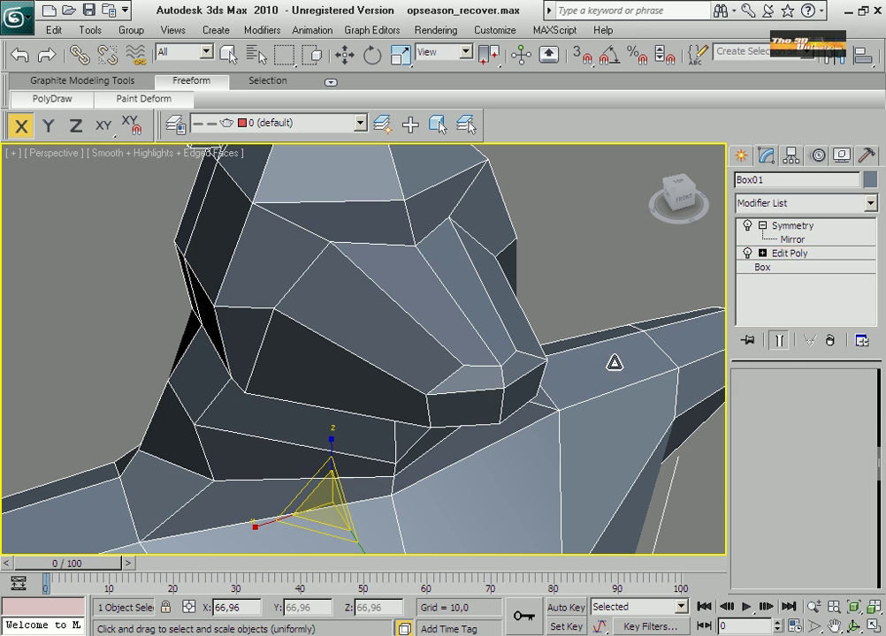
key("q")
key("Up")
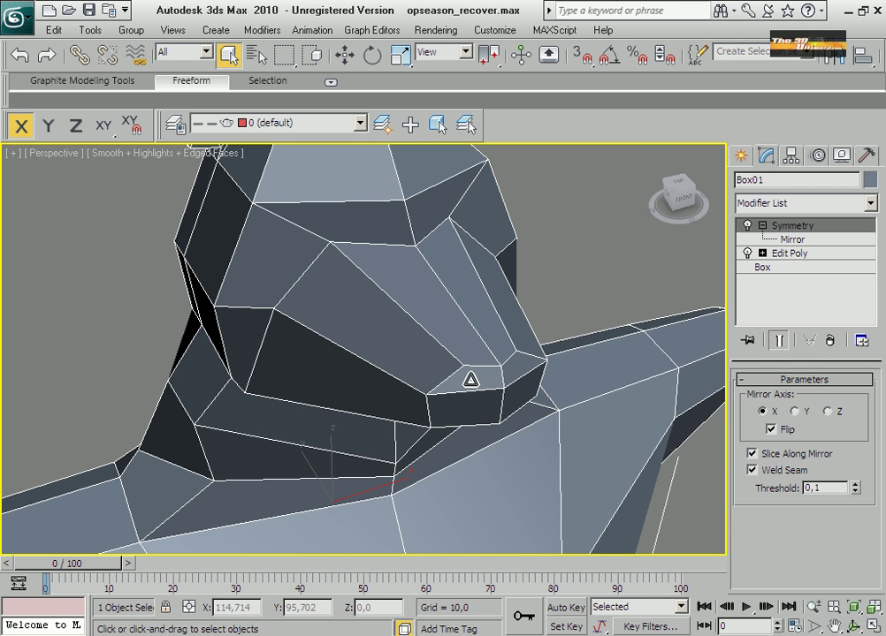
left_click(789, 253)
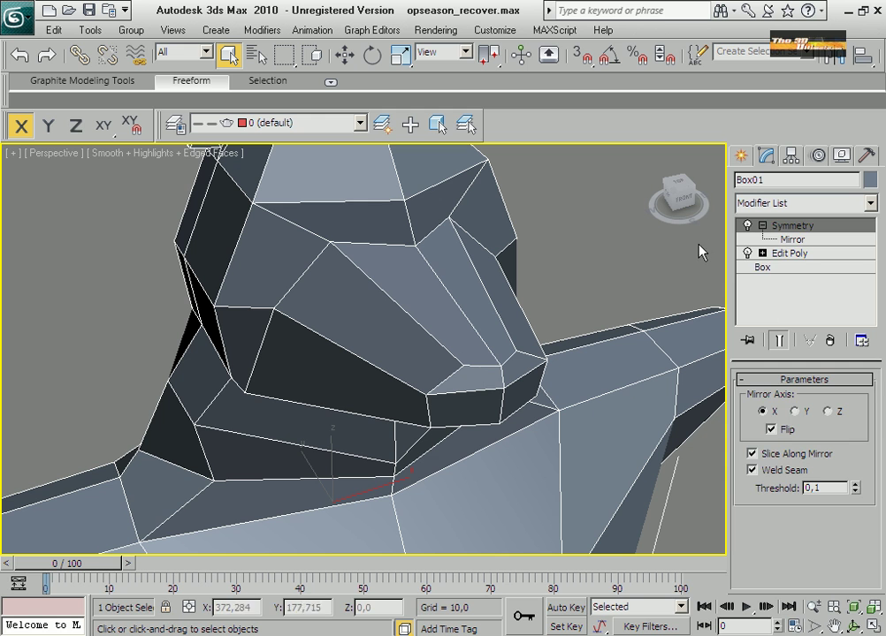
left_click(762, 225)
left_click(775, 239)
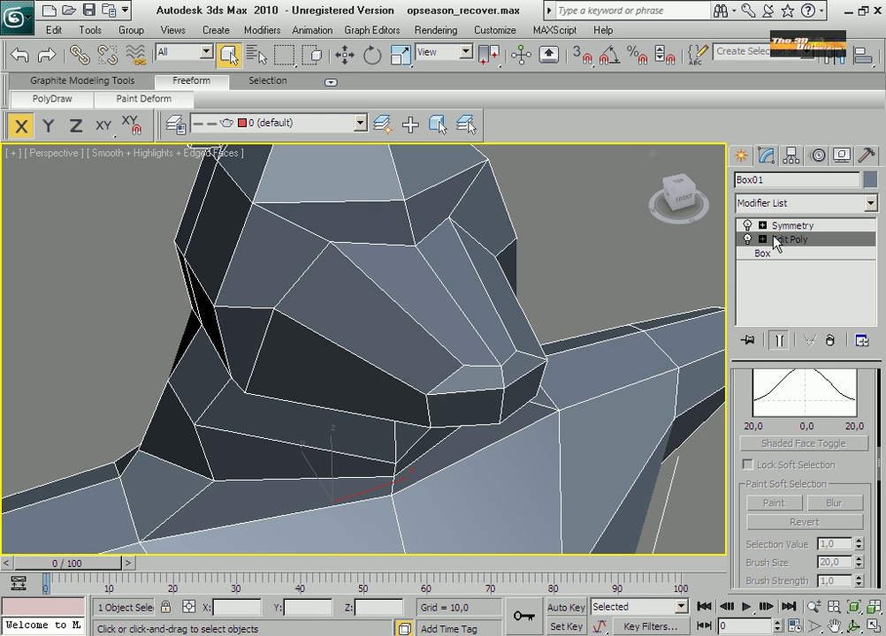
key("4")
left_click(488, 375)
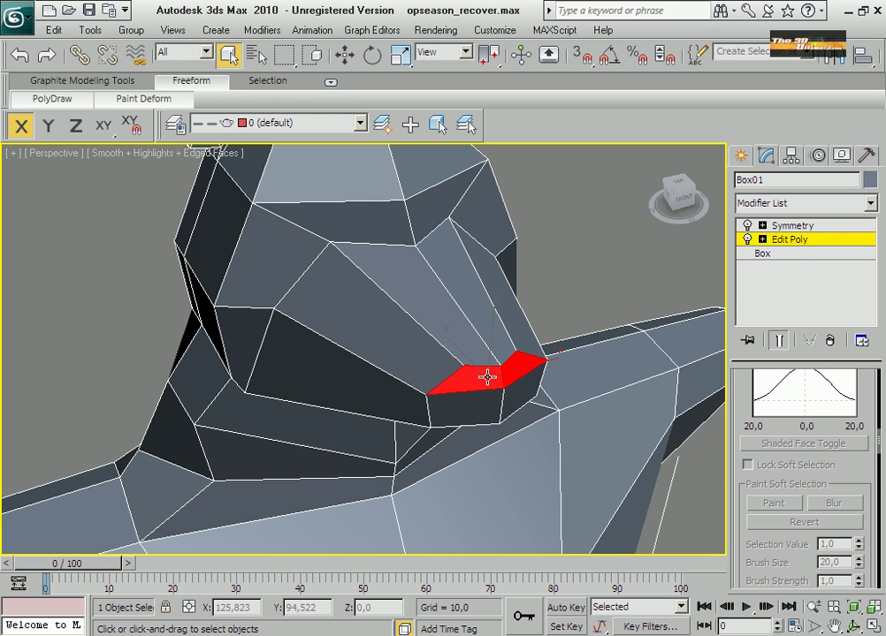
left_click(479, 402, "ctrl")
Inset the selected snout-tip polygons slightly to form a narrow border around them
right_click(478, 403)
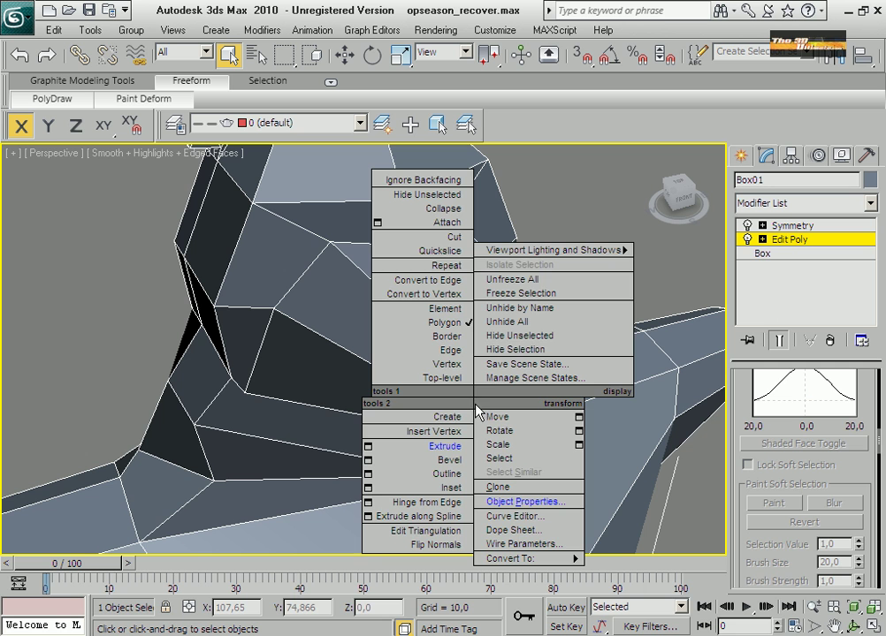
left_click(454, 474)
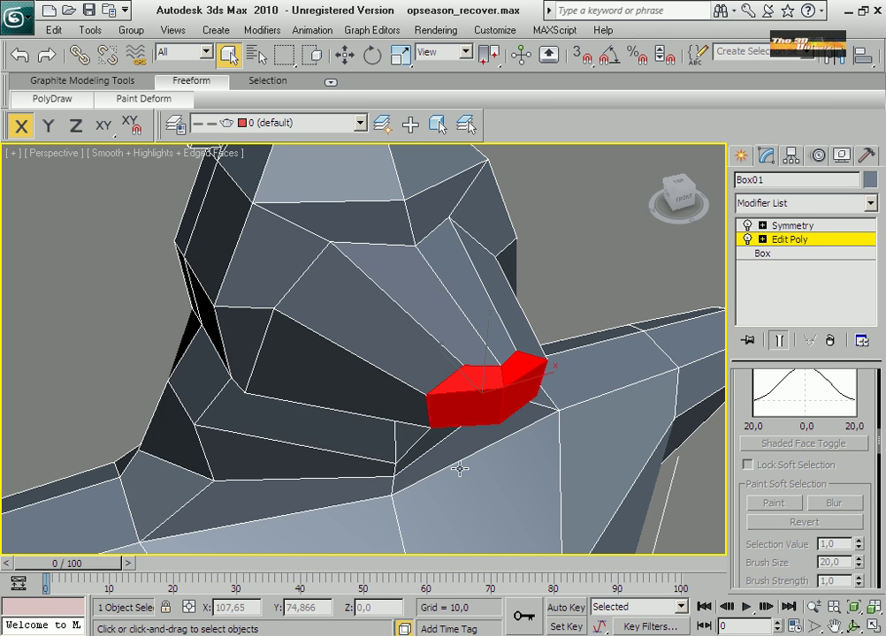
left_click_drag(478, 394, 472, 418)
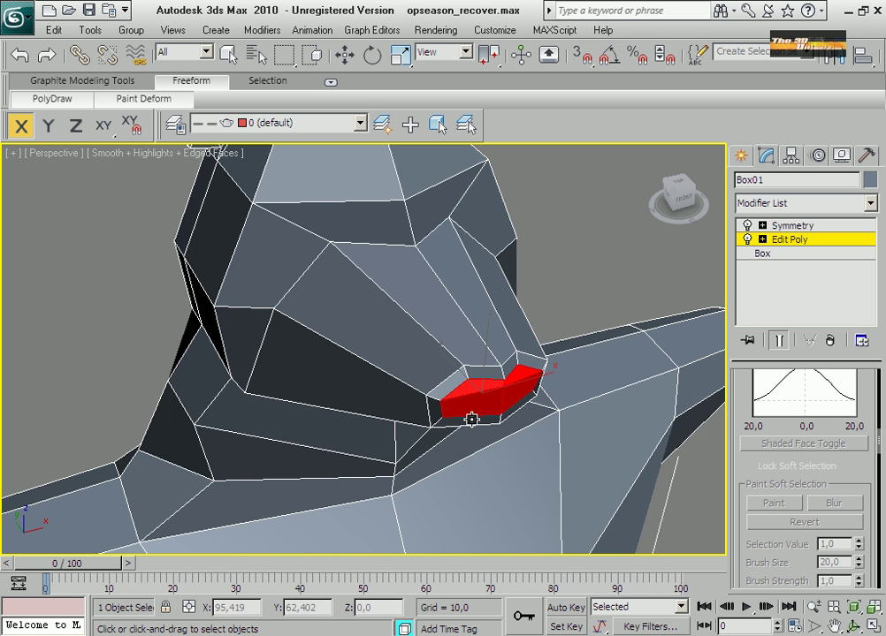
key("q")
Extrude the inset polygons outward from the snout and move them along X until both mirrored halves meet
right_click(474, 412)
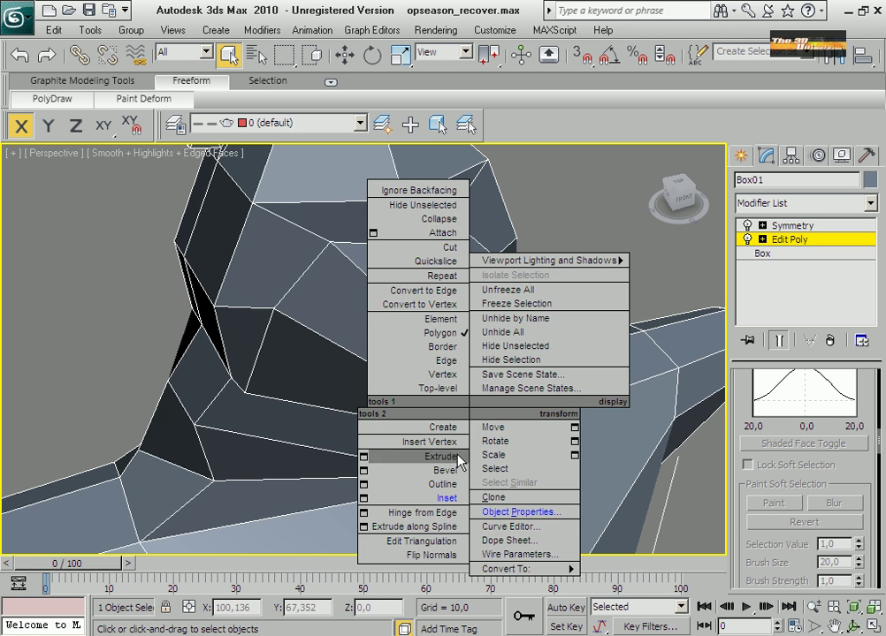
left_click(456, 454)
left_click_drag(478, 409, 484, 315)
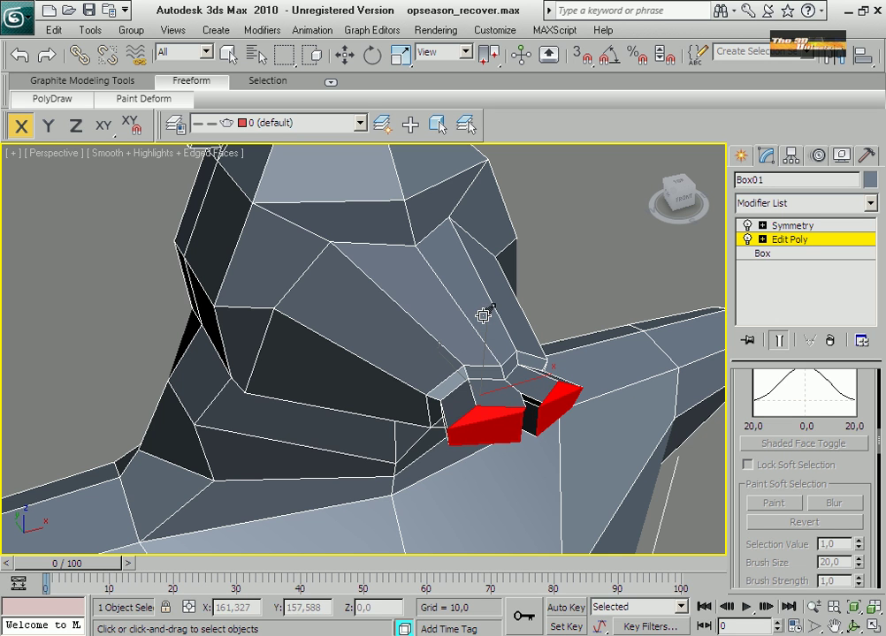
left_click(344, 54)
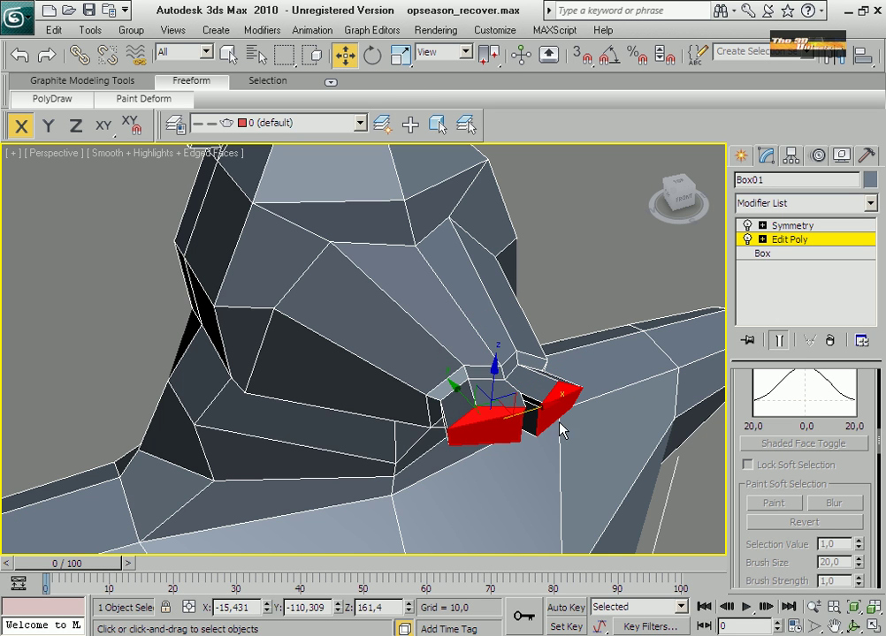
left_click_drag(527, 409, 537, 409)
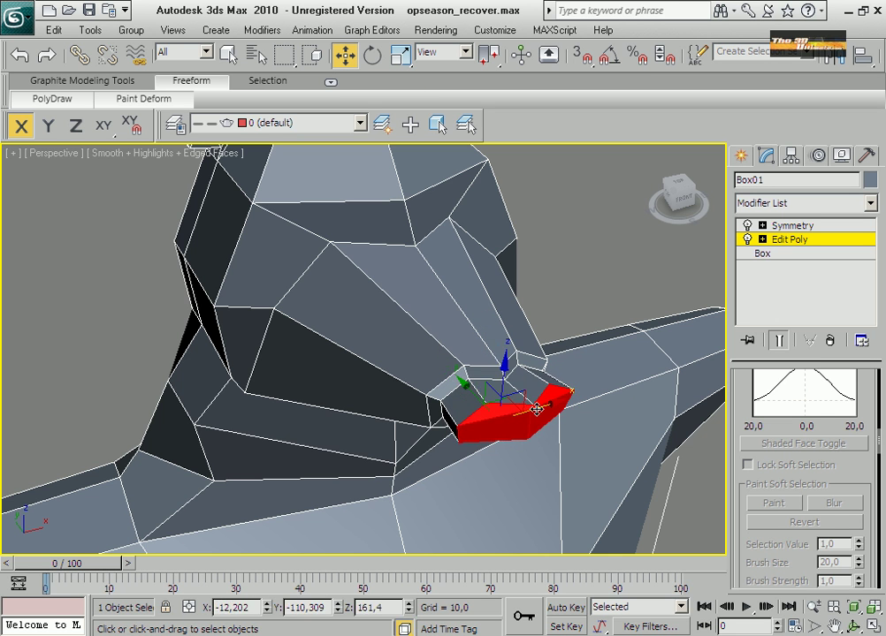
In the Front view, scale the extruded polygons to about 82% in X, enlarge them in Y, and move them back to the symmetry centre
left_click(853, 627)
left_click(871, 627)
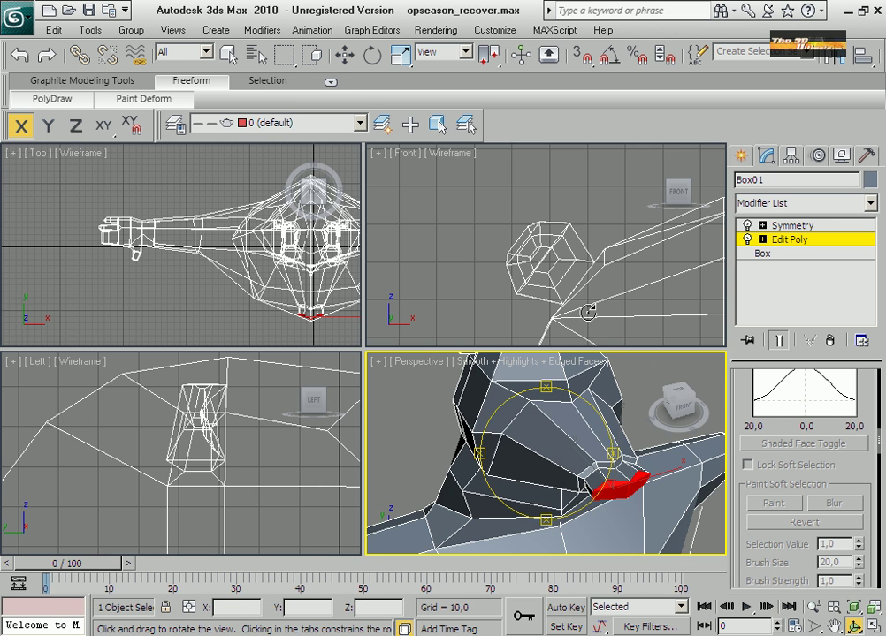
left_click(871, 627)
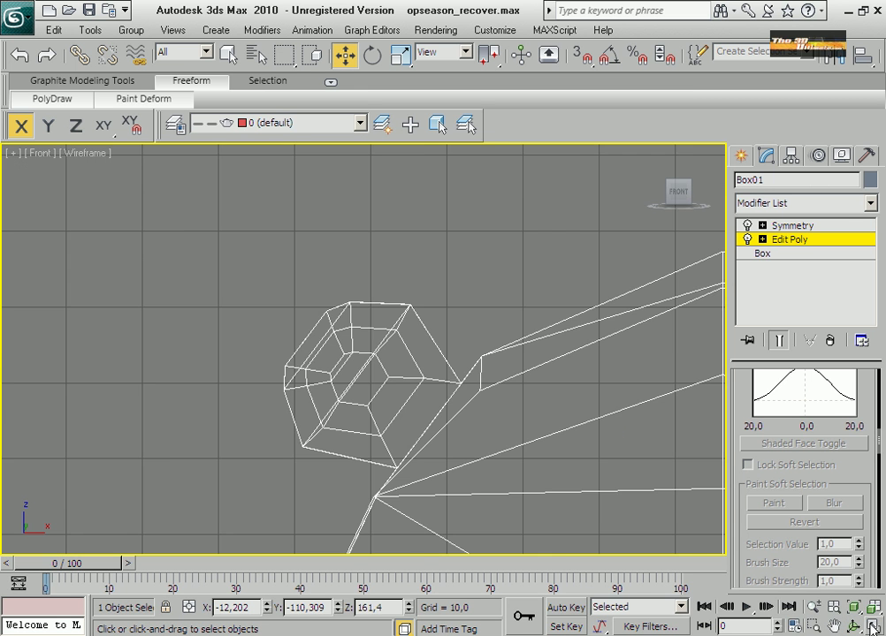
key("z")
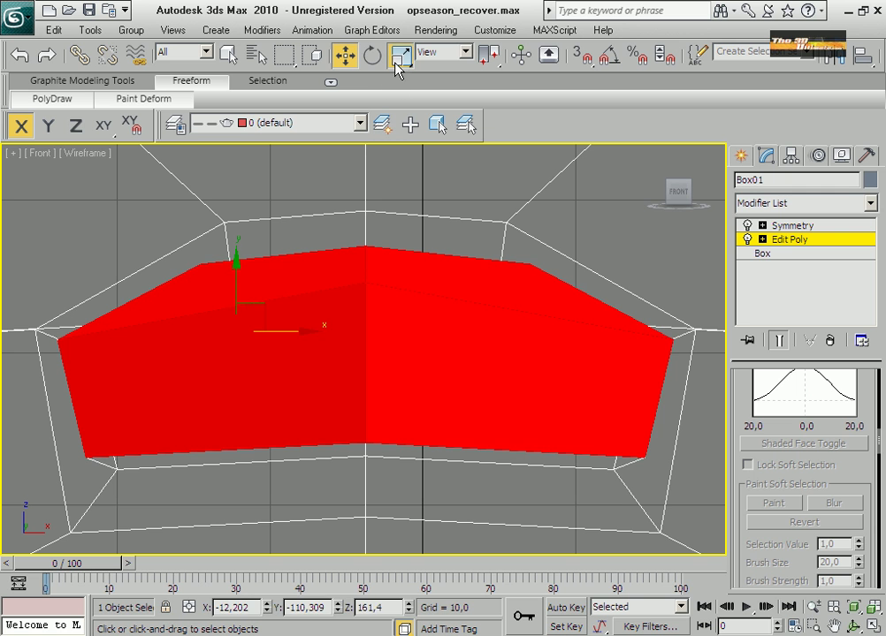
left_click(400, 54)
left_click_drag(316, 328, 303, 331)
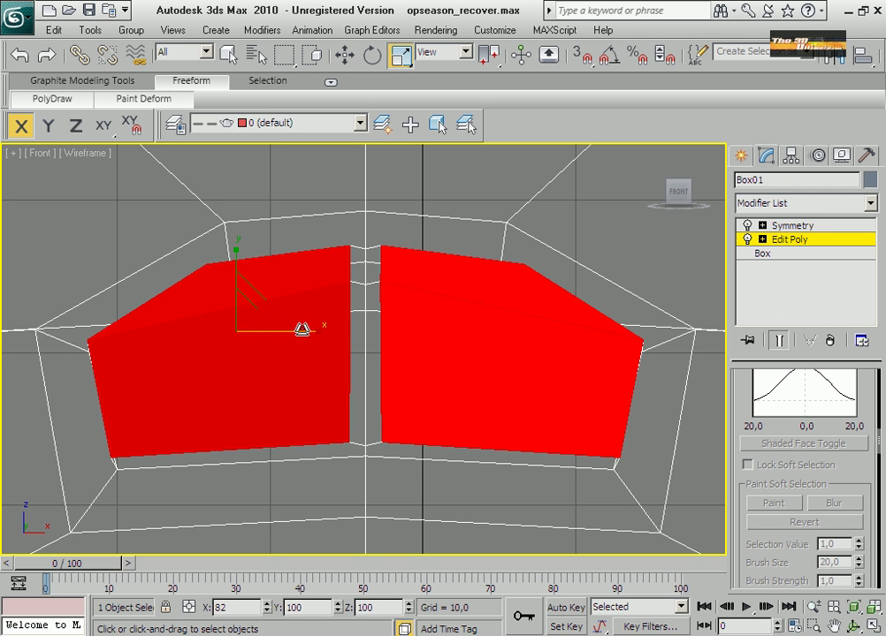
left_click_drag(237, 254, 235, 246)
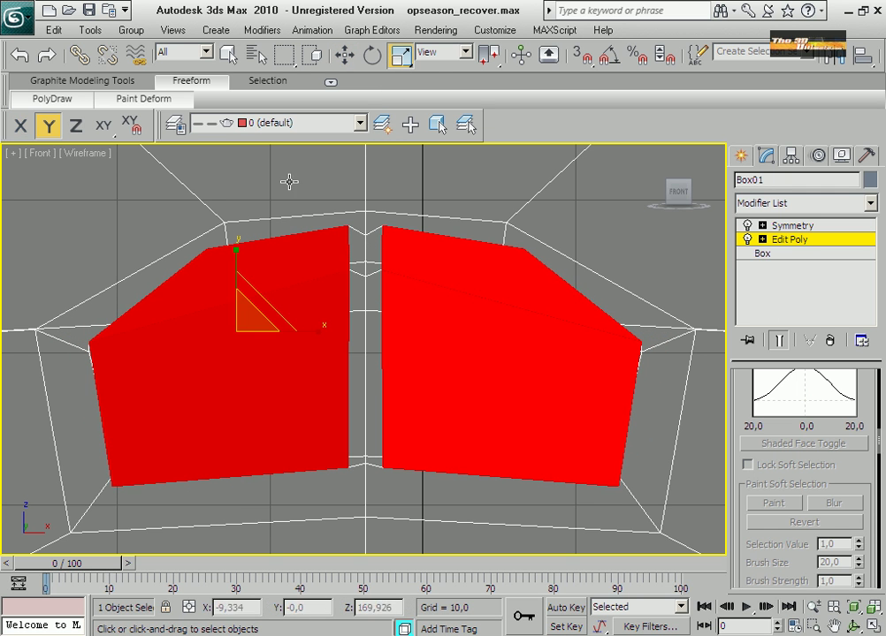
left_click(344, 55)
left_click_drag(301, 331, 346, 330)
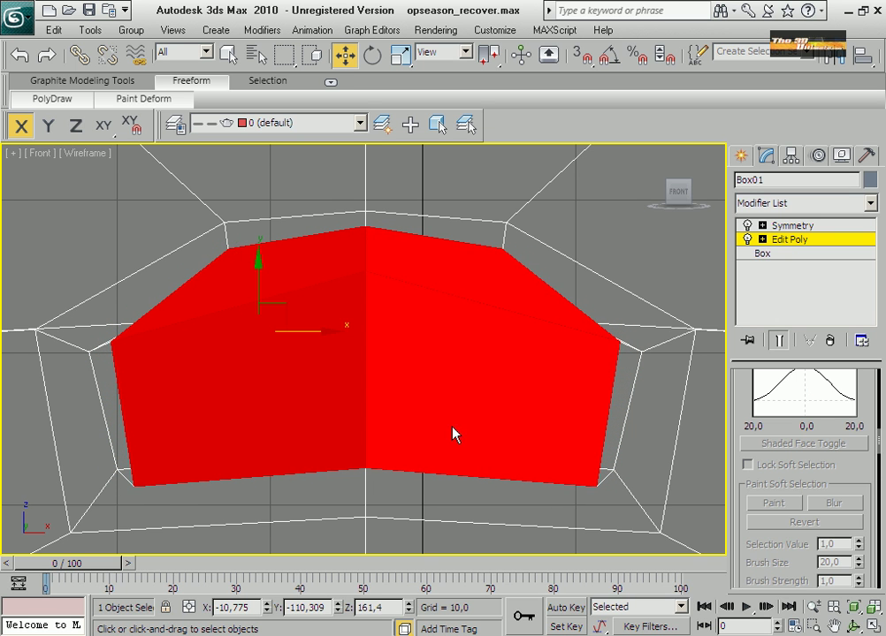
Lower the bottom centre vertex of the extruded face below the snout's lower edge in the Front view
key("1")
left_click(366, 468)
left_click_drag(367, 429, 364, 507)
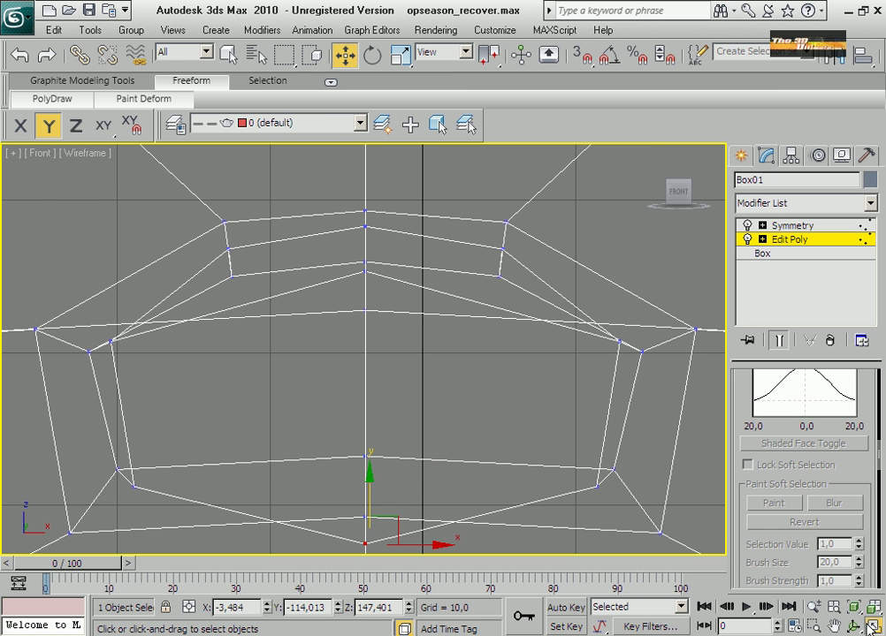
In the Left view, move the extrusion's upper front centre vertex slightly outward and upward
key("alt+w")
right_click(237, 479)
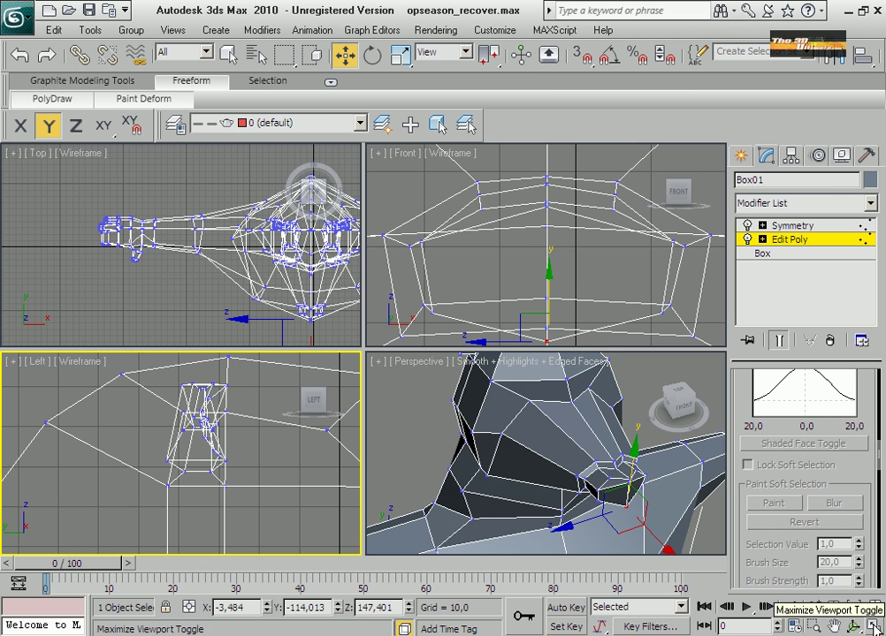
left_click(874, 627)
left_click(835, 627)
left_click_drag(450, 376, 358, 380)
scroll(358, 379, "down", 3)
left_click_drag(599, 443, 232, 348)
left_click_drag(539, 401, 411, 254)
scroll(460, 389, "up", 3)
left_click(357, 58)
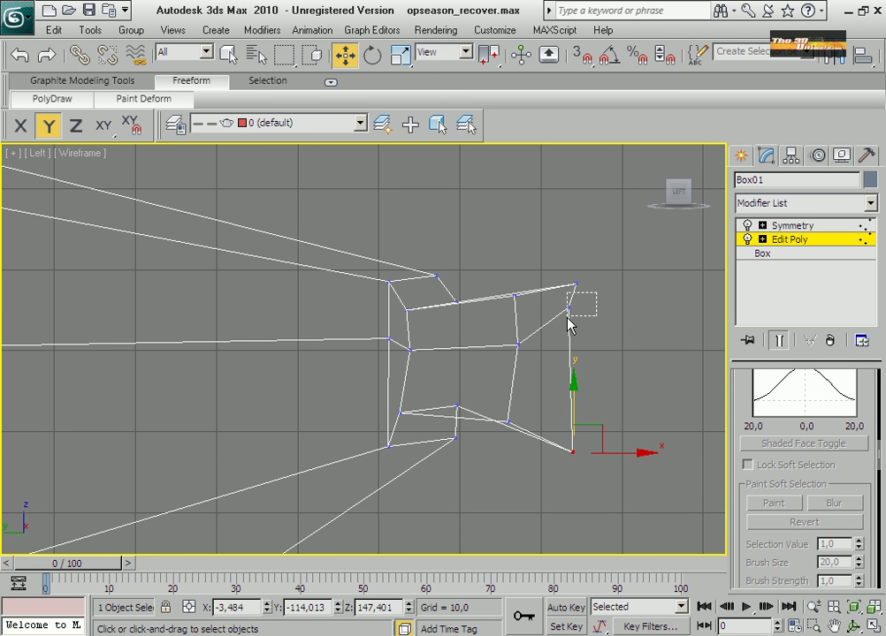
left_click_drag(567, 318, 564, 320)
left_click_drag(601, 283, 618, 274)
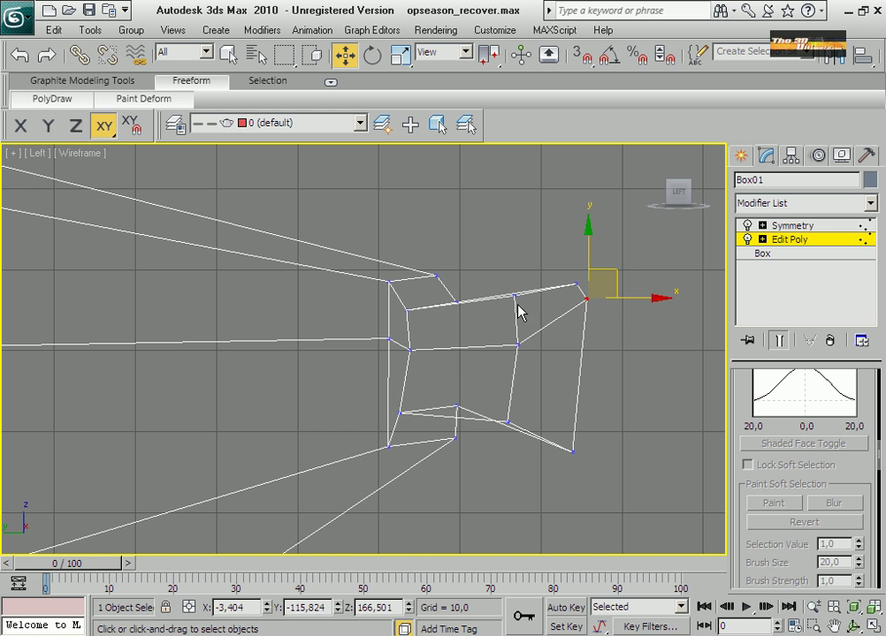
Select the three vertices along the top of the extrusion's base and raise them to arch its upper side
left_click_drag(461, 315, 396, 320)
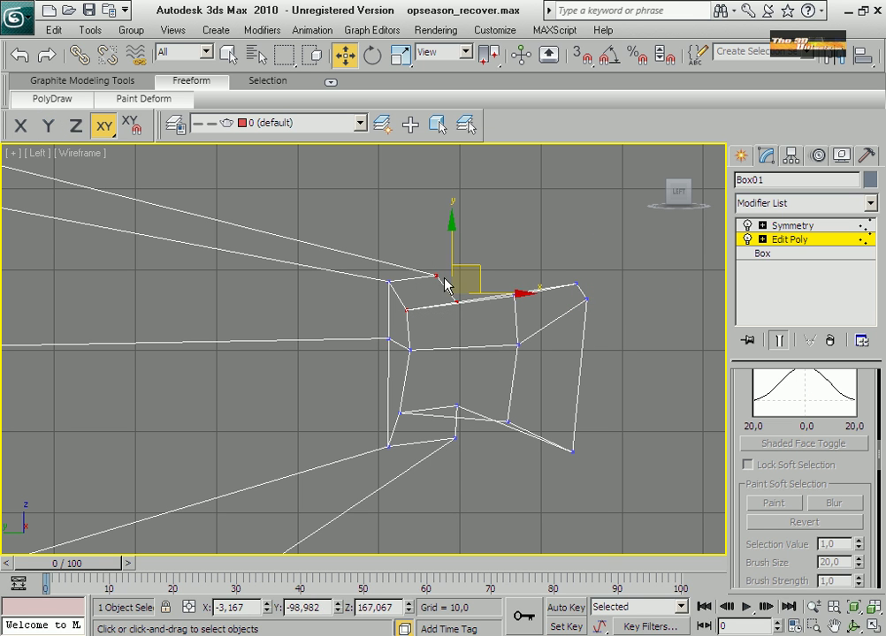
left_click(480, 253)
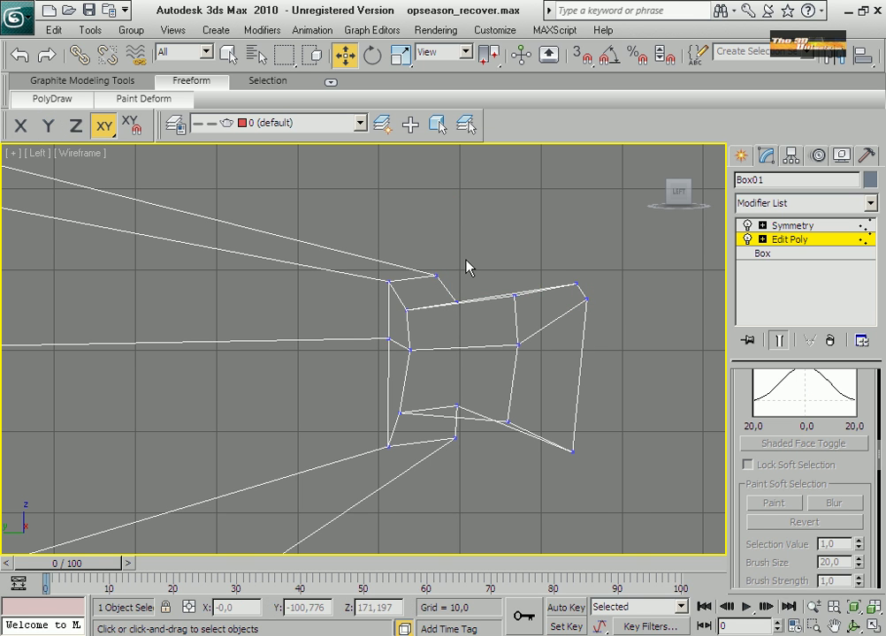
key("z")
key("ctrl+z")
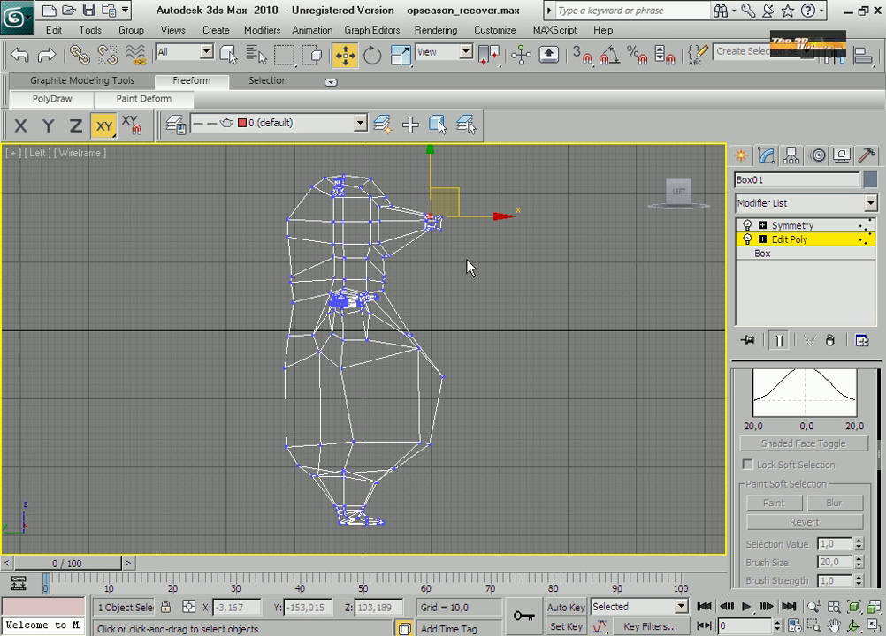
key("z")
scroll(470, 267, "down", 6)
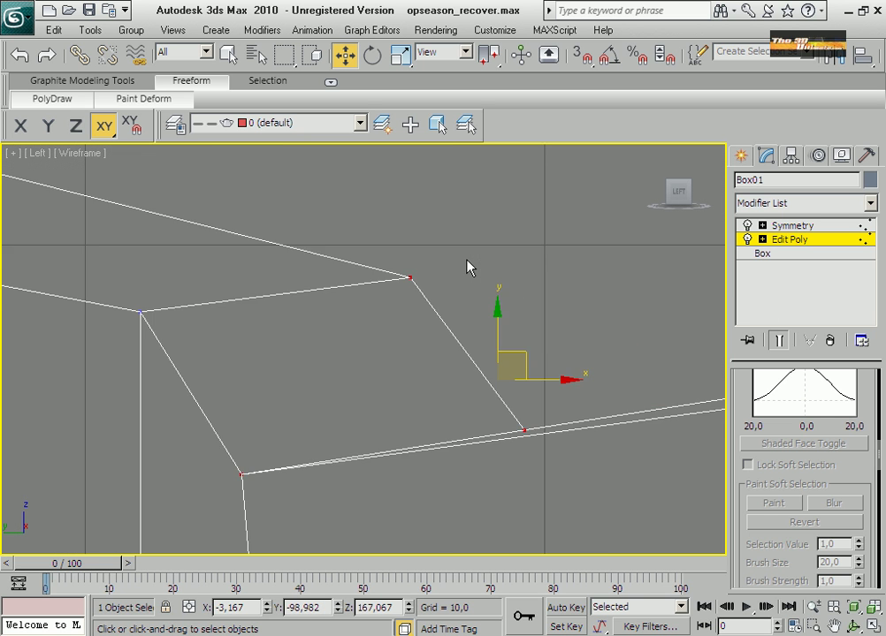
key("space")
left_click_drag(462, 340, 469, 271)
scroll(466, 274, "down", 4)
scroll(466, 292, "down", 3)
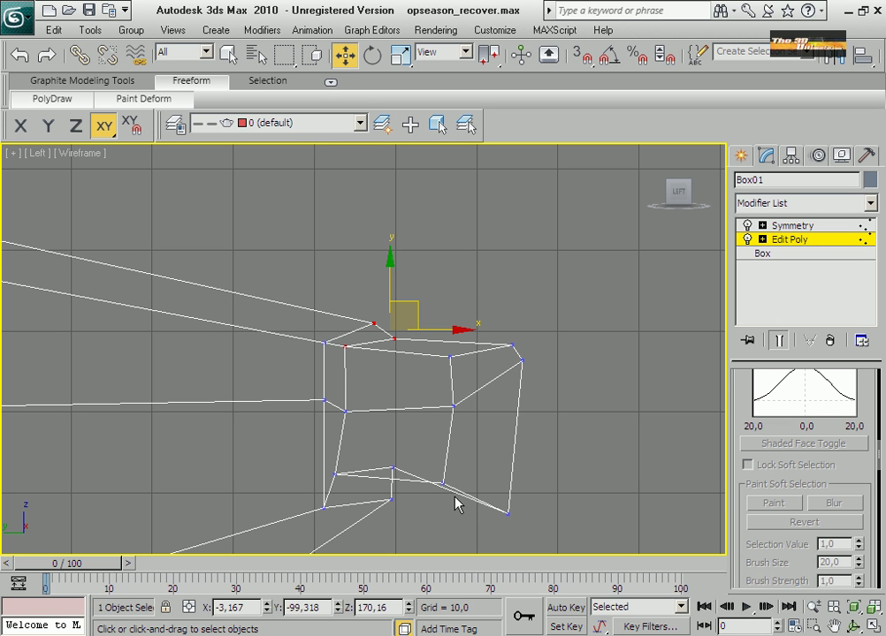
Lower the inner underside vertex about 2.6 units and pull the bottom front vertex back toward the extrusion's lower corner
left_click(405, 496)
left_click_drag(382, 448, 409, 485)
left_click_drag(404, 414, 411, 436)
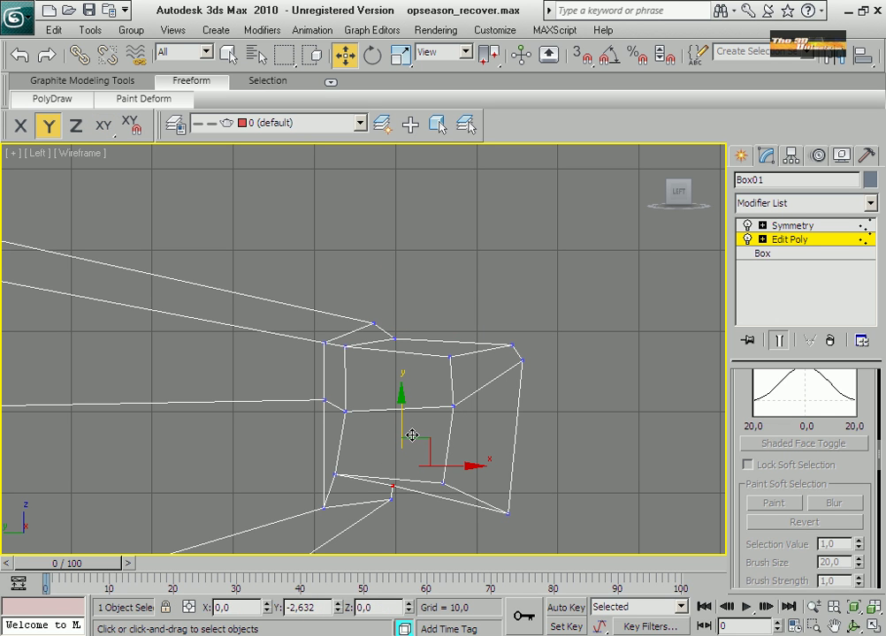
left_click_drag(484, 537, 530, 482)
left_click(525, 488)
mouse_move(477, 492)
left_mouse_down()
mouse_move(523, 524)
mouse_move(473, 482)
left_mouse_up()
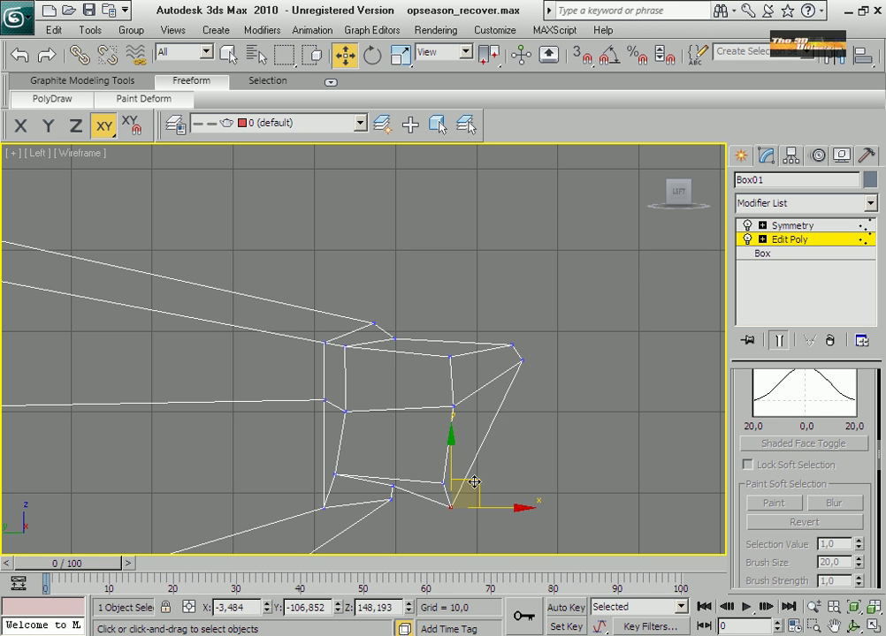
Select the upper and lower front polygons of the snout extrusion in the Perspective view and inset them slightly
left_click(451, 408)
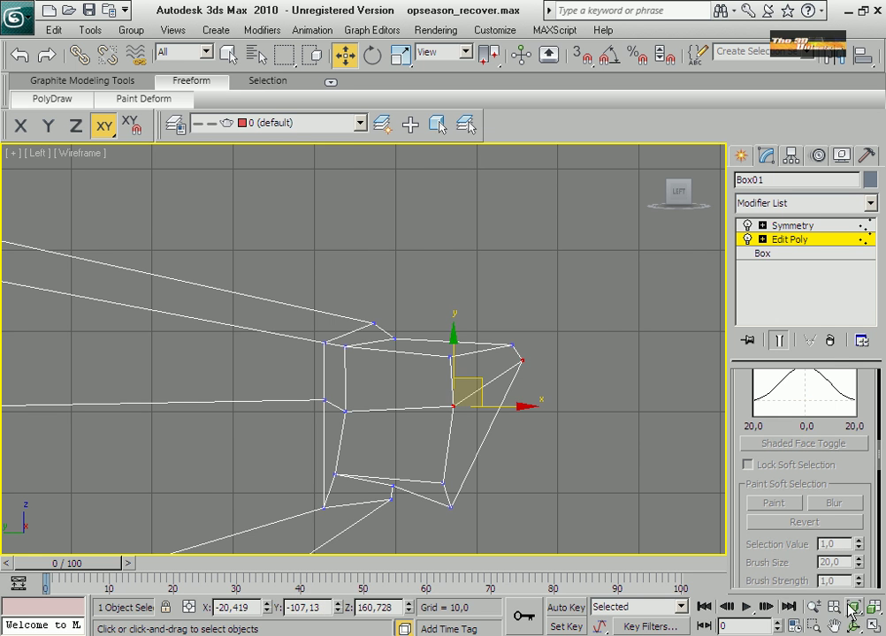
left_click(871, 626)
right_click(592, 272)
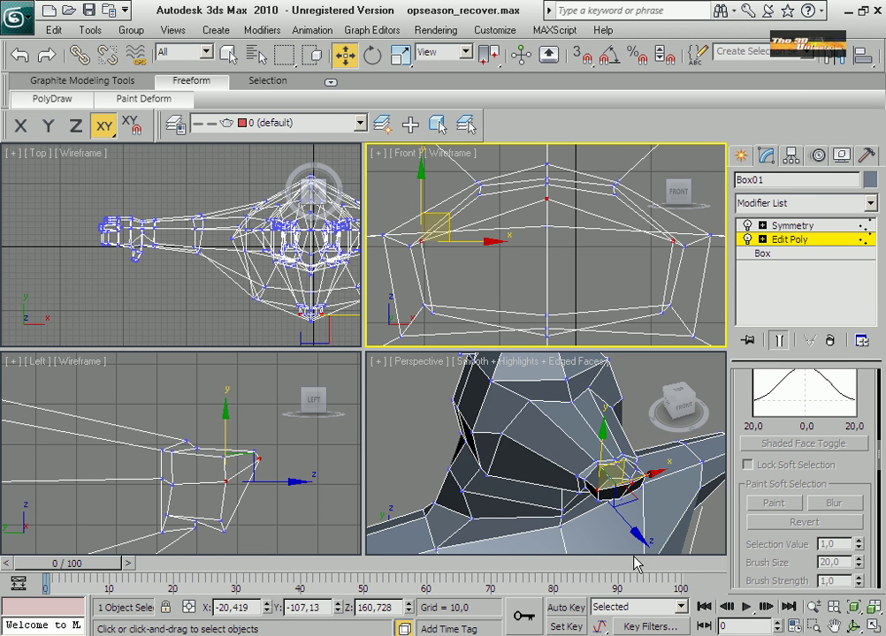
right_click(625, 523)
left_click(870, 626)
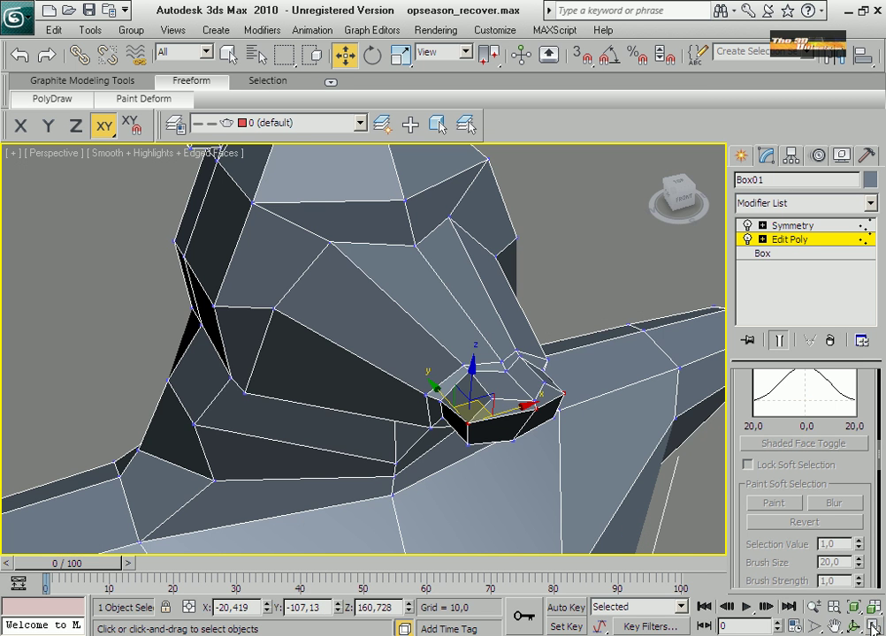
left_click(834, 626)
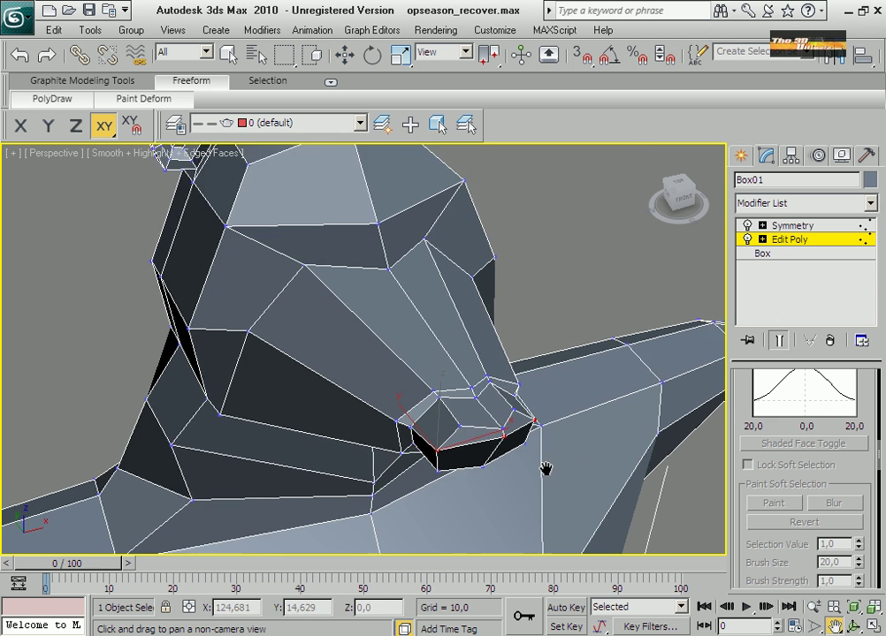
scroll(526, 443, "up", 5)
left_click_drag(410, 398, 443, 405)
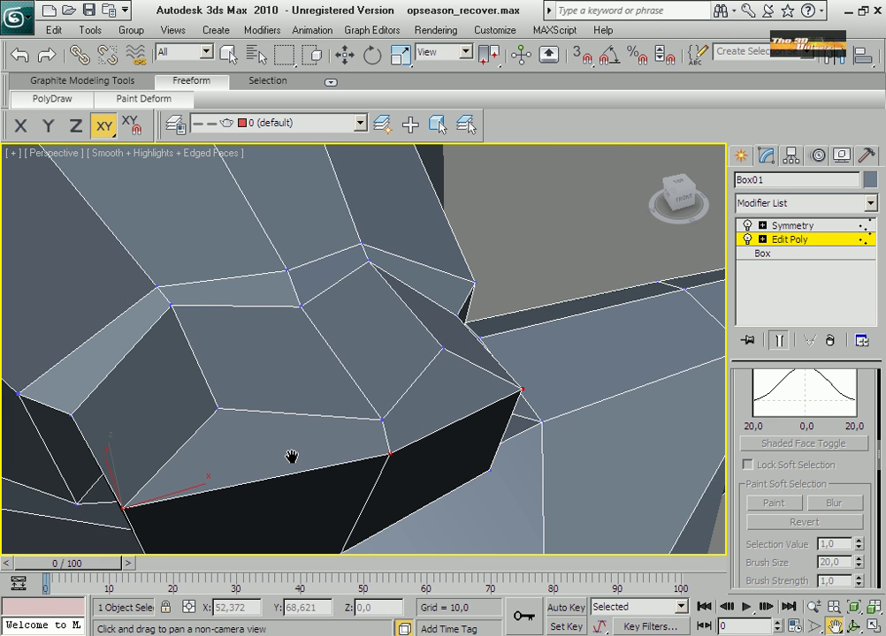
scroll(293, 456, "down", 1)
key("4")
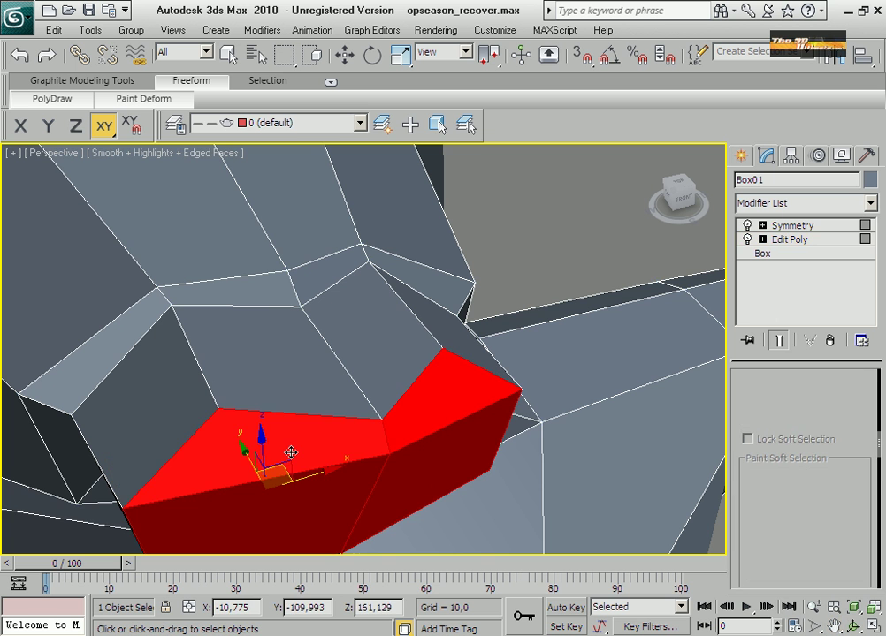
key("ctrl+z")
scroll(290, 453, "down", 4)
scroll(290, 452, "up", 4)
scroll(290, 452, "down", 4)
left_click(343, 400, "ctrl")
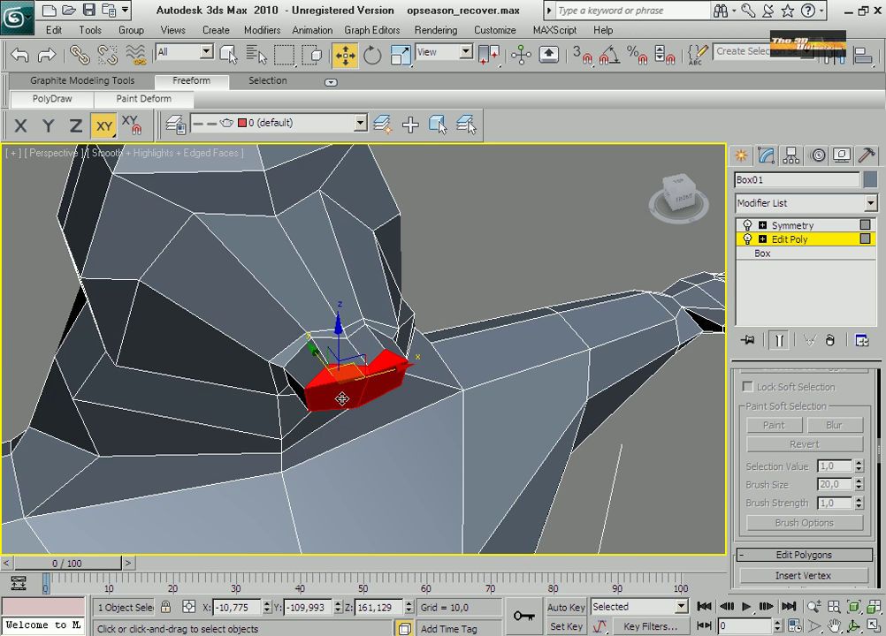
right_click(342, 399)
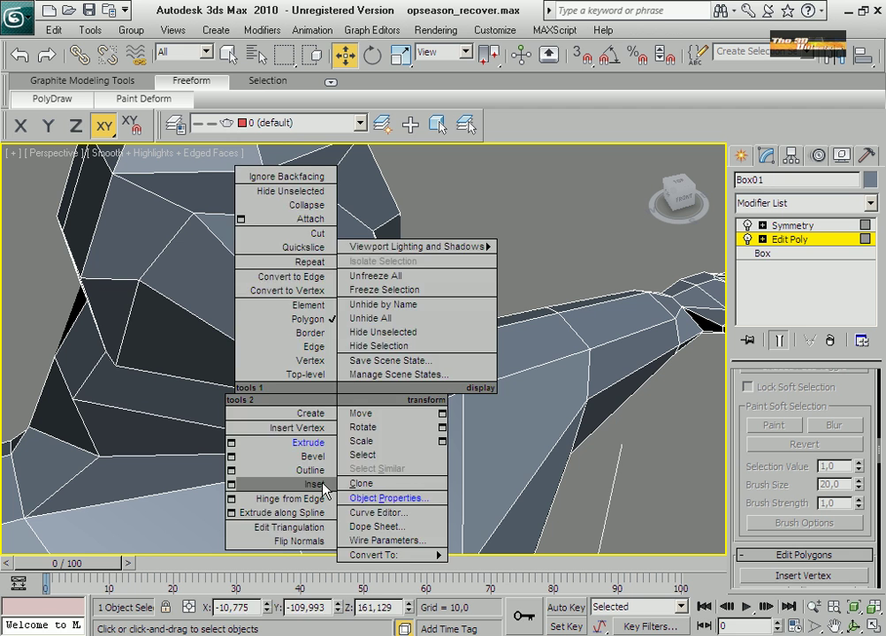
left_click(324, 484)
left_click_drag(341, 392, 339, 417)
left_click(344, 55)
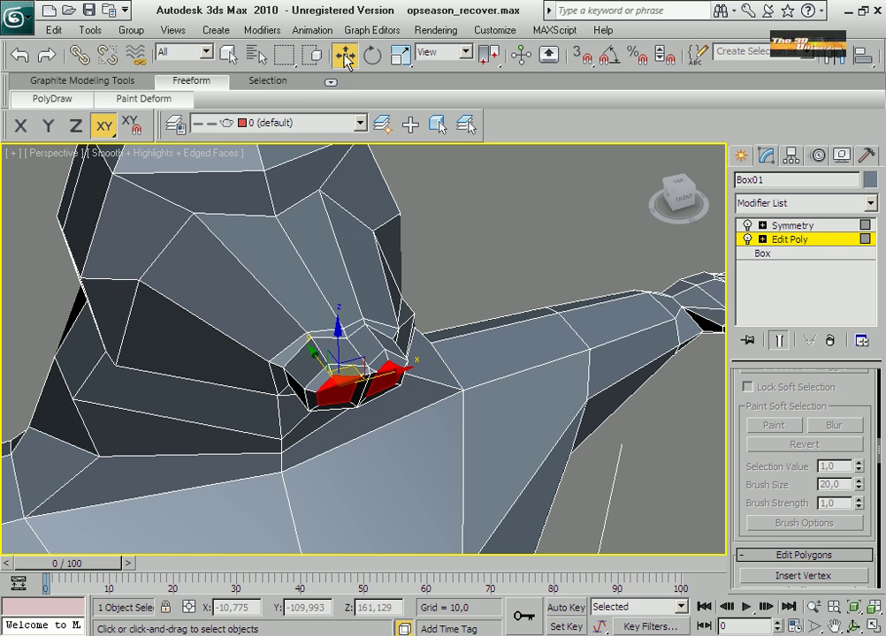
Flatten the two inset front polygons into a common plane with Make Planar
key("F5")
left_click_drag(372, 369, 387, 386)
left_click(853, 625)
left_click(835, 627)
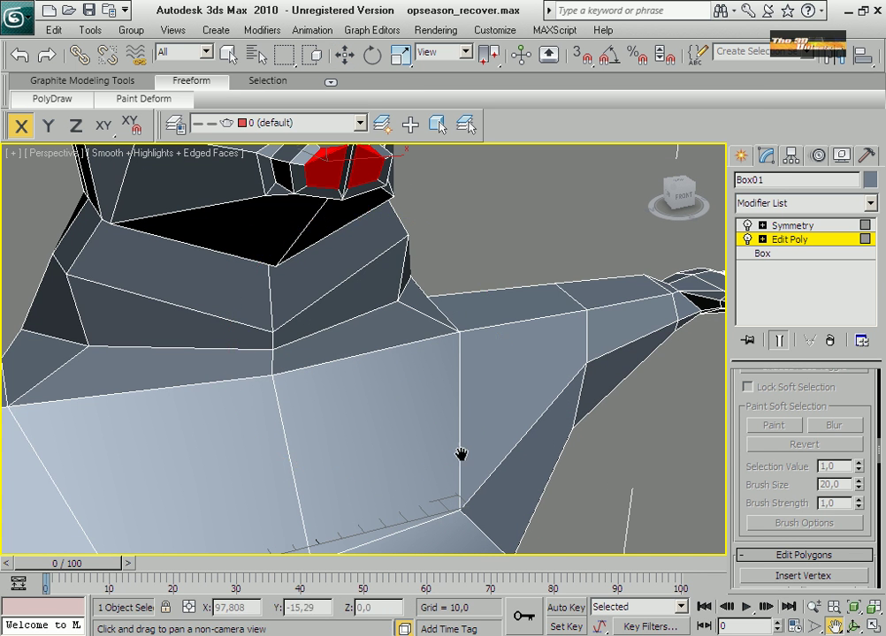
left_click_drag(460, 454, 464, 502)
scroll(444, 470, "up", 1)
left_click_drag(384, 433, 411, 427)
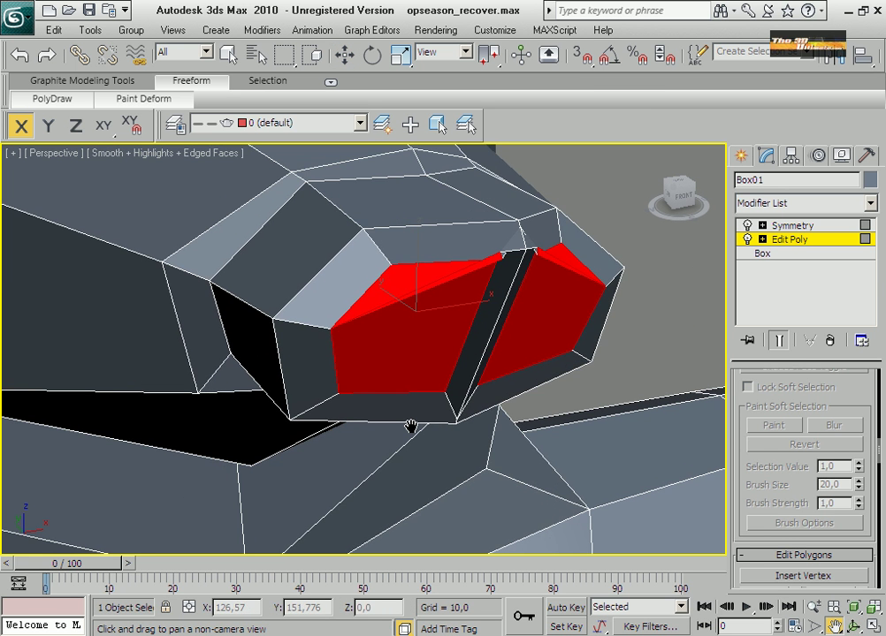
scroll(831, 483, "up", 2)
scroll(831, 484, "down", 10)
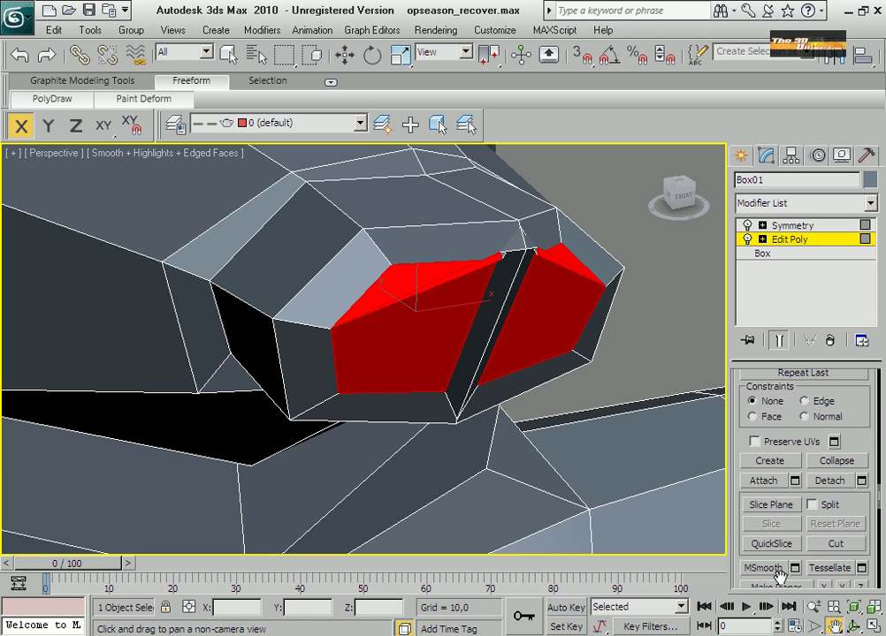
left_click(775, 586)
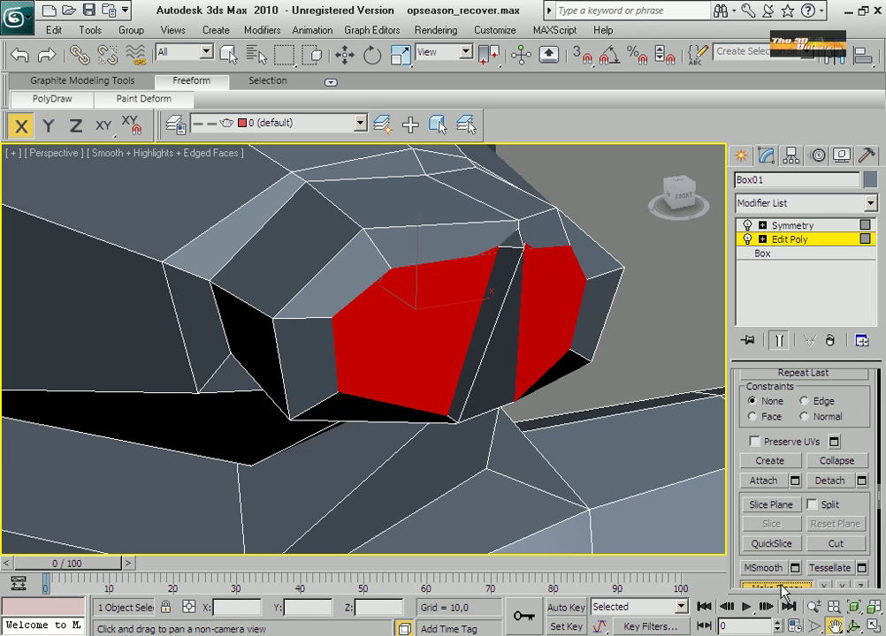
Rotate the flattened inset polygons about 8 degrees in the Front view
left_click(372, 55)
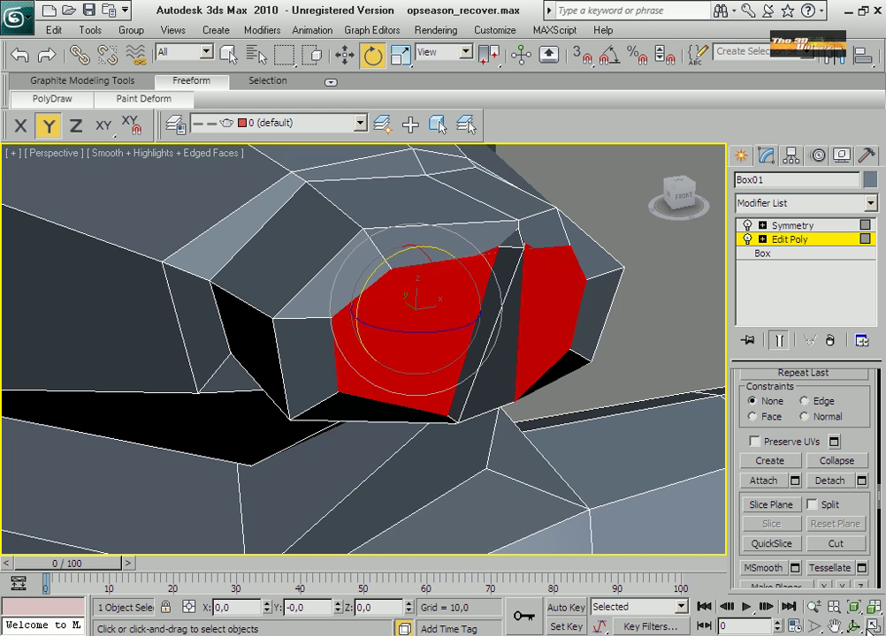
key("alt+w")
left_click(468, 290)
left_click_drag(469, 290, 479, 300)
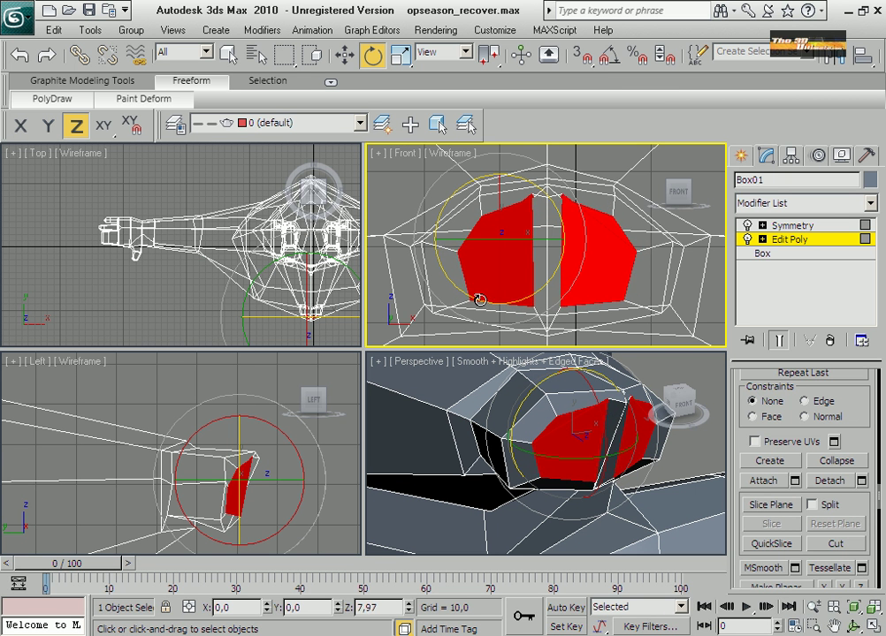
Scale the rotated polygons down uniformly and shift them along X toward the snout's centre line
left_click(346, 56)
left_click_drag(546, 242, 510, 254)
left_click(400, 56)
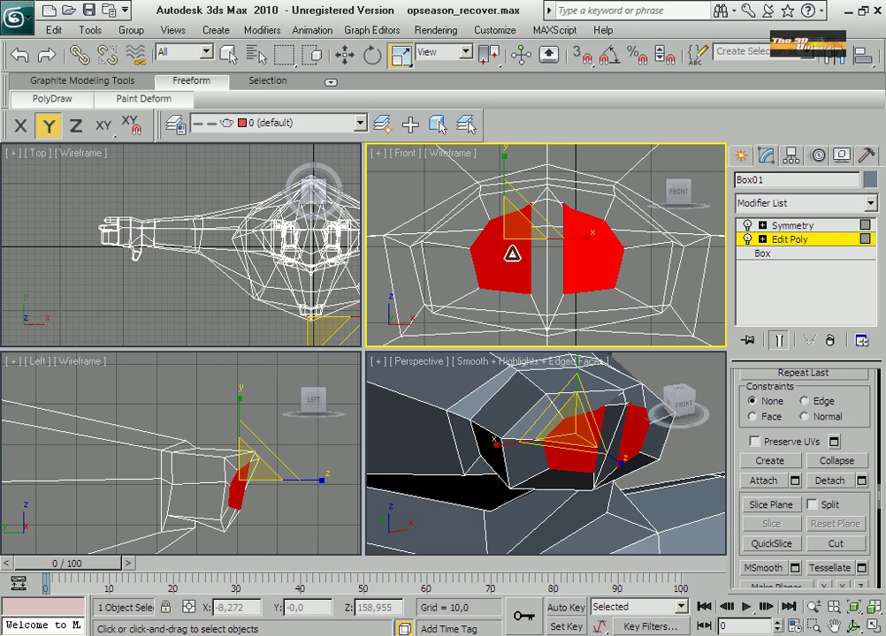
left_click(345, 55)
mouse_move(552, 240)
left_mouse_down()
mouse_move(575, 241)
mouse_move(564, 241)
left_mouse_up()
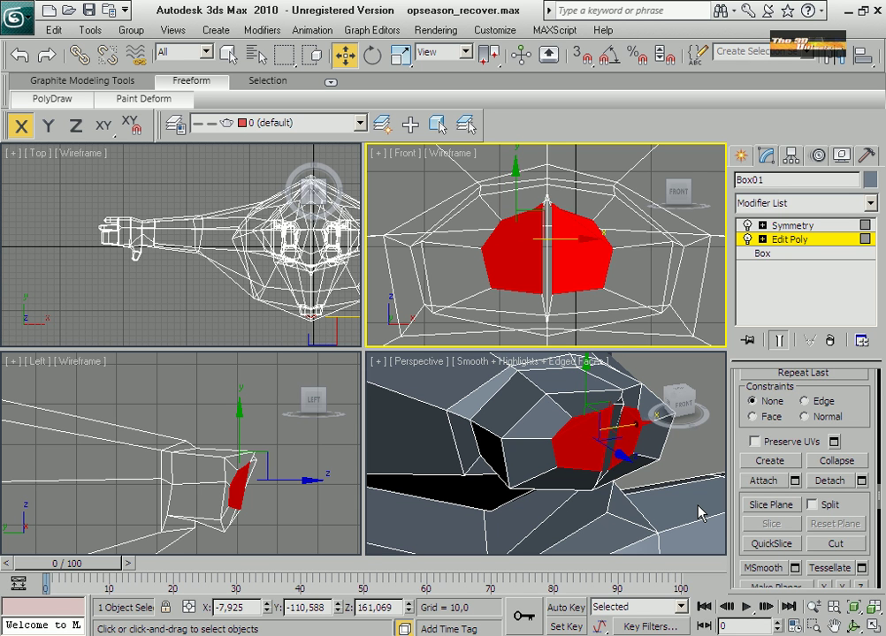
Undo the moving, scaling, rotating and flattening of the inset polygons
key("ctrl+z")
key("ctrl+z")
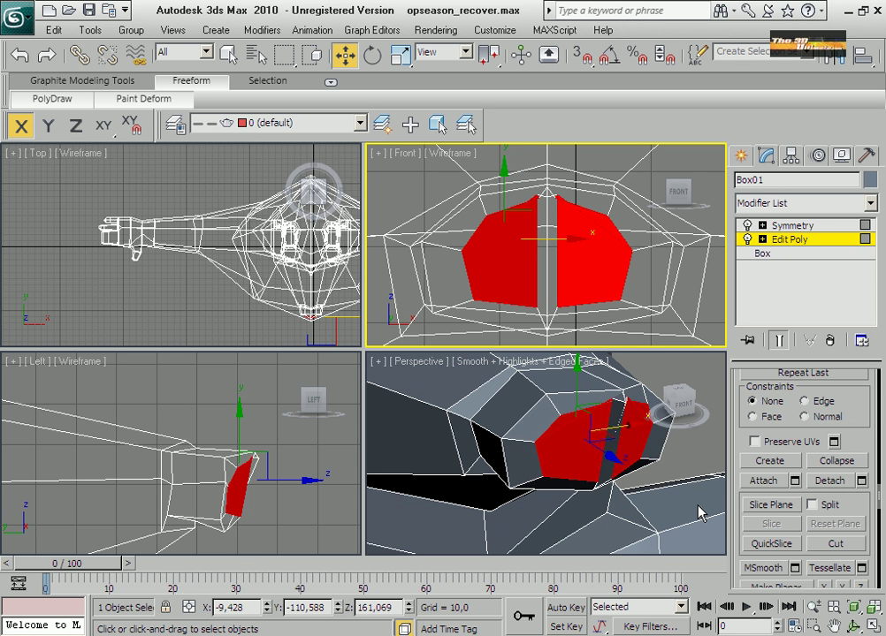
key("ctrl+z")
key("ctrl+z")
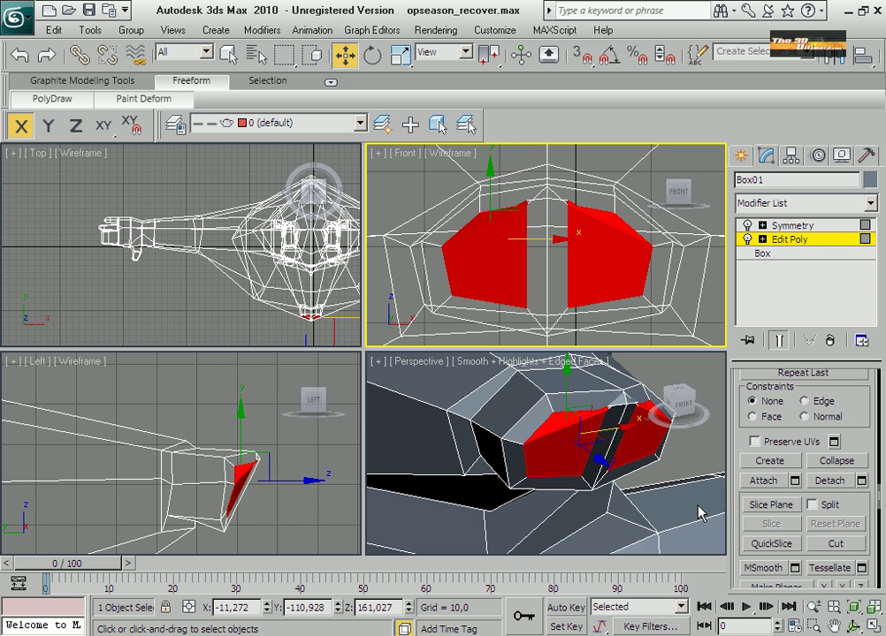
Redo the inset of the two front polygons with a slightly smaller amount in the Perspective view
right_click(563, 455)
right_click(562, 452)
left_click(546, 537)
left_click_drag(567, 453, 562, 459)
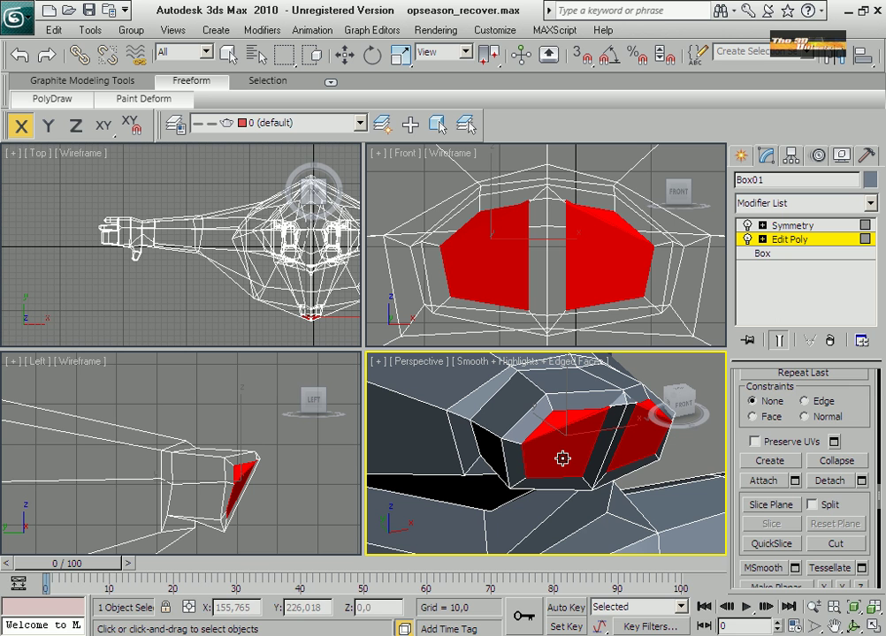
Flatten the upper inset polygon on its own with Make Planar
left_click(225, 56)
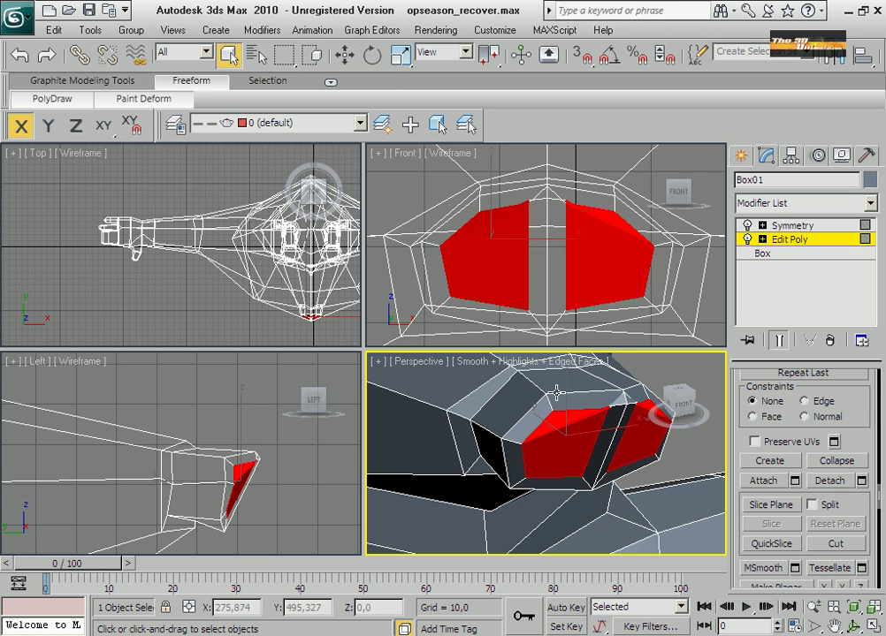
key("ctrl+z")
key("ctrl+z")
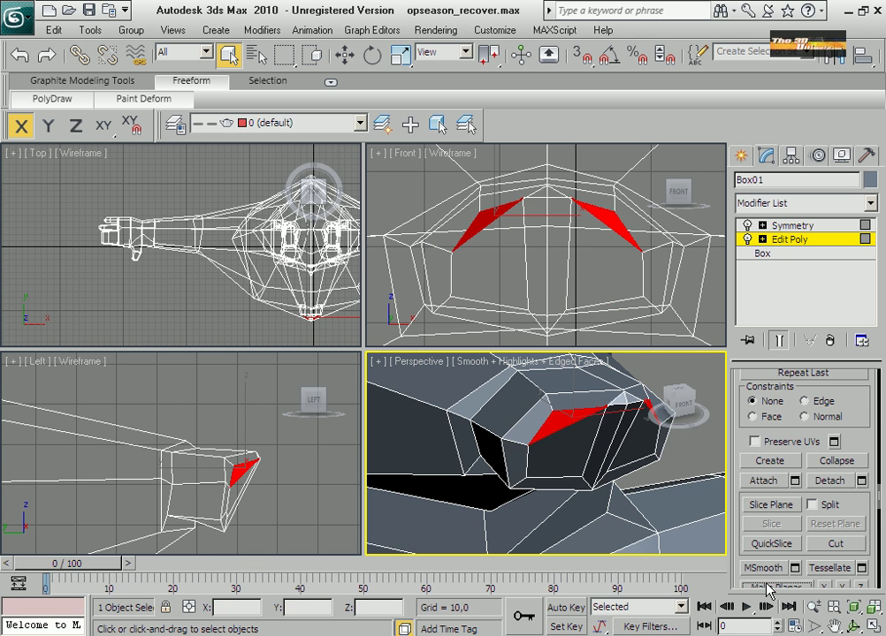
left_click(570, 445)
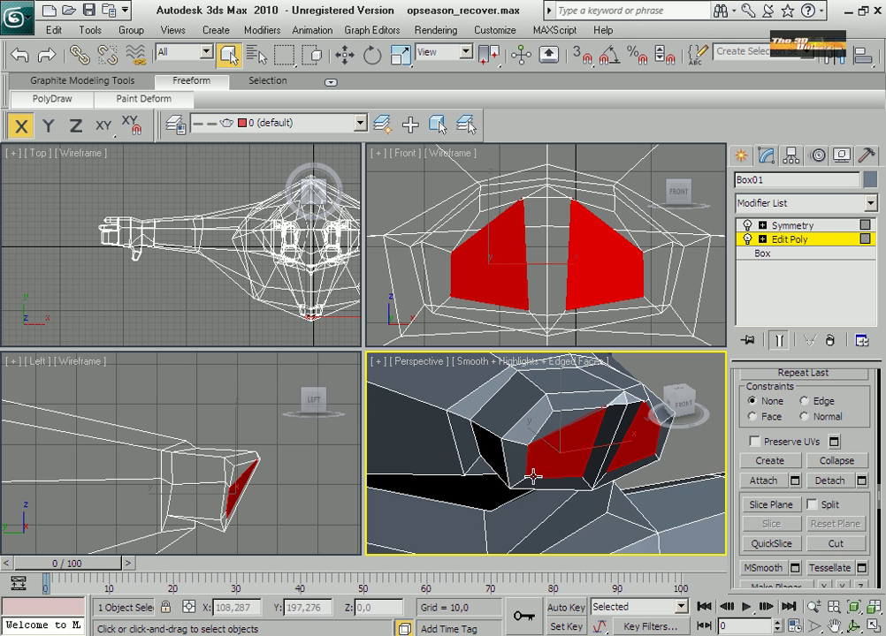
Chamfer the short edge at the lower outer corner between the inset polygon and the snout tip's rim
key("ctrl+z")
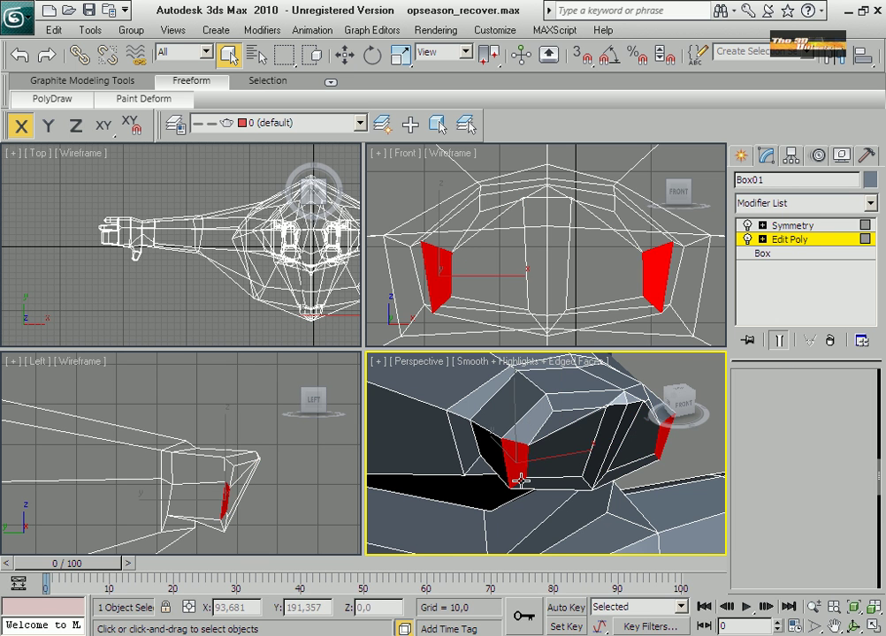
key("2")
right_click(523, 477)
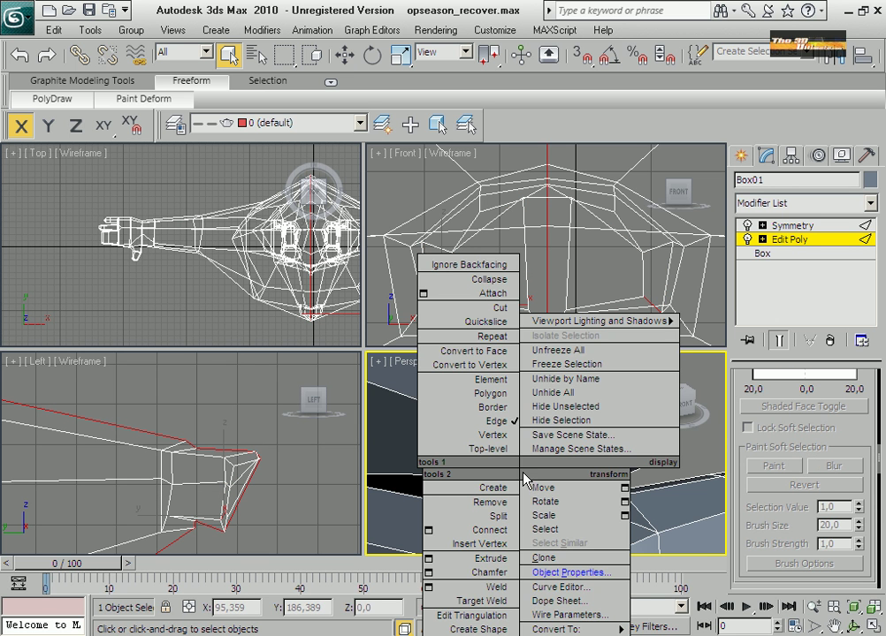
left_click(498, 560)
left_click_drag(520, 485, 510, 482)
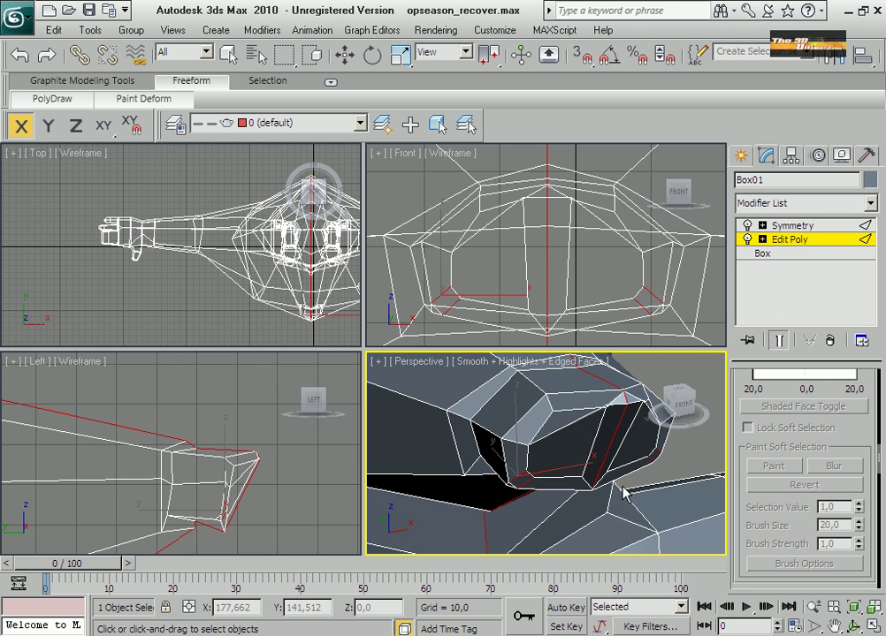
Select the upper and lower inset polygons and scale them down together
left_click(526, 456)
left_click(562, 421)
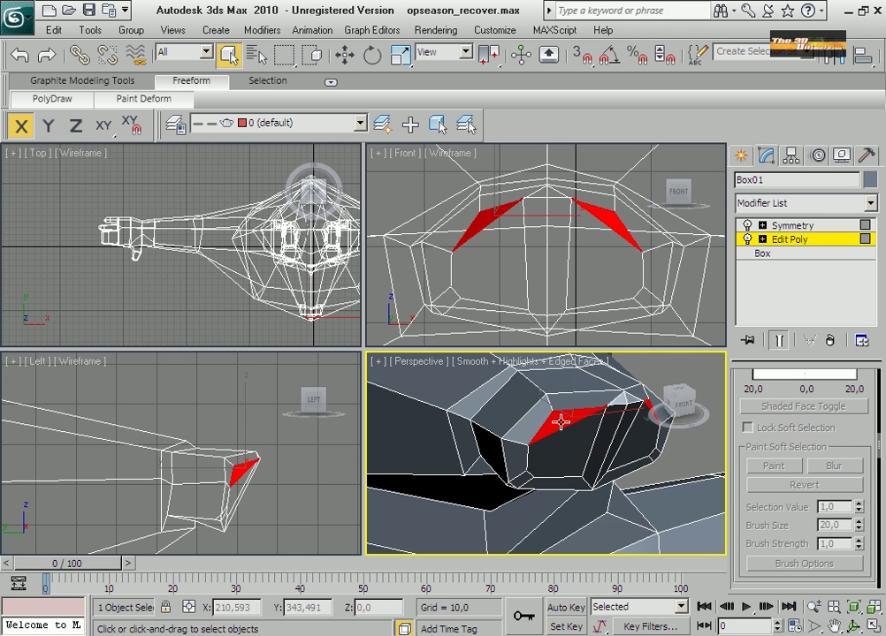
left_click(562, 438)
right_click(565, 449)
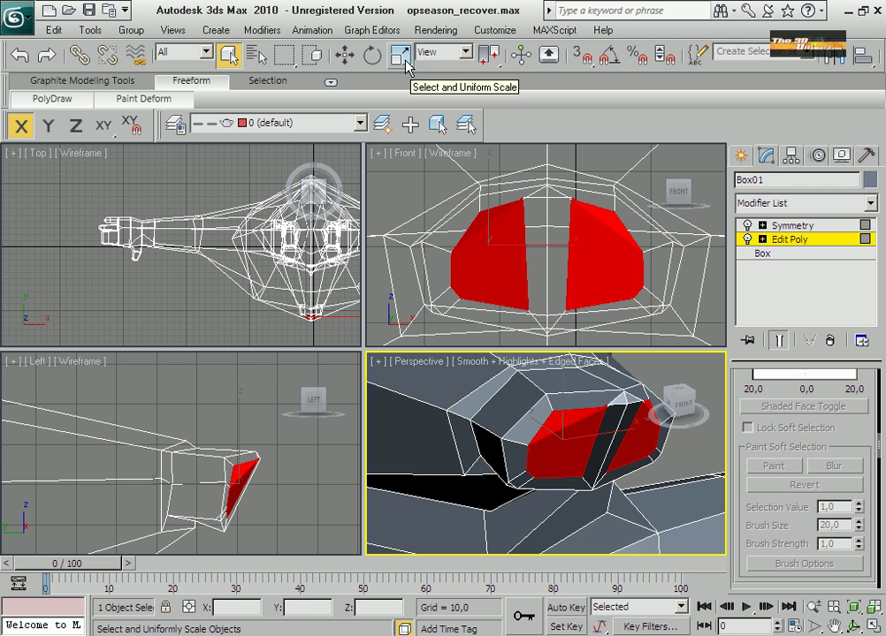
left_click(400, 54)
left_click_drag(555, 434, 548, 478)
Add the chamfered corner polygon to the selection, extrude it all slightly inward, and scale the recessed polygons down in the Front view
left_click(527, 477, "ctrl")
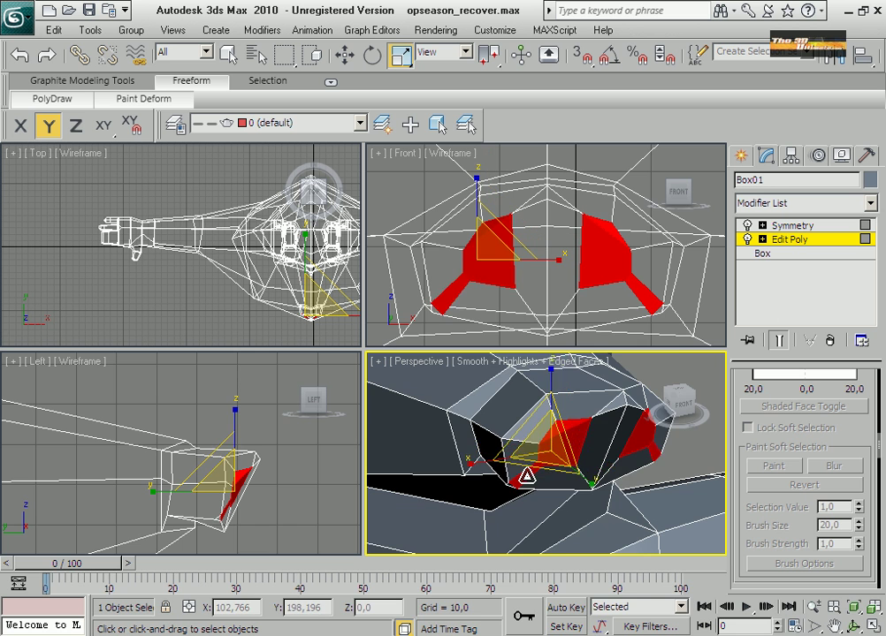
right_click(528, 477)
left_click(510, 523)
left_click_drag(567, 453, 563, 457)
right_click(510, 251)
left_click_drag(497, 243, 491, 270)
right_click(621, 470)
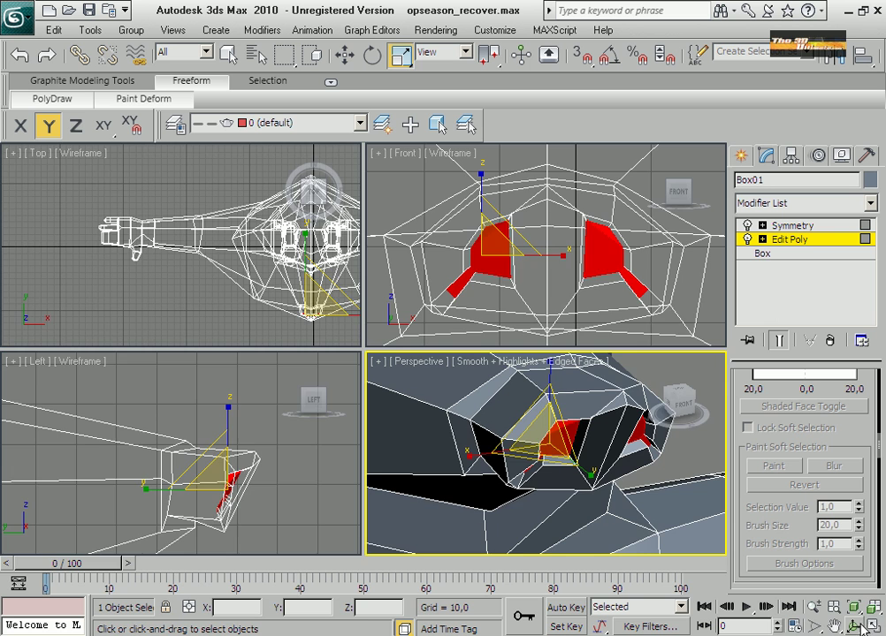
Move the outer brow corner vertex of the head outward along X to about -55.96
left_click(873, 626)
middle_click_drag(581, 486, 581, 487)
scroll(494, 431, "down", 6)
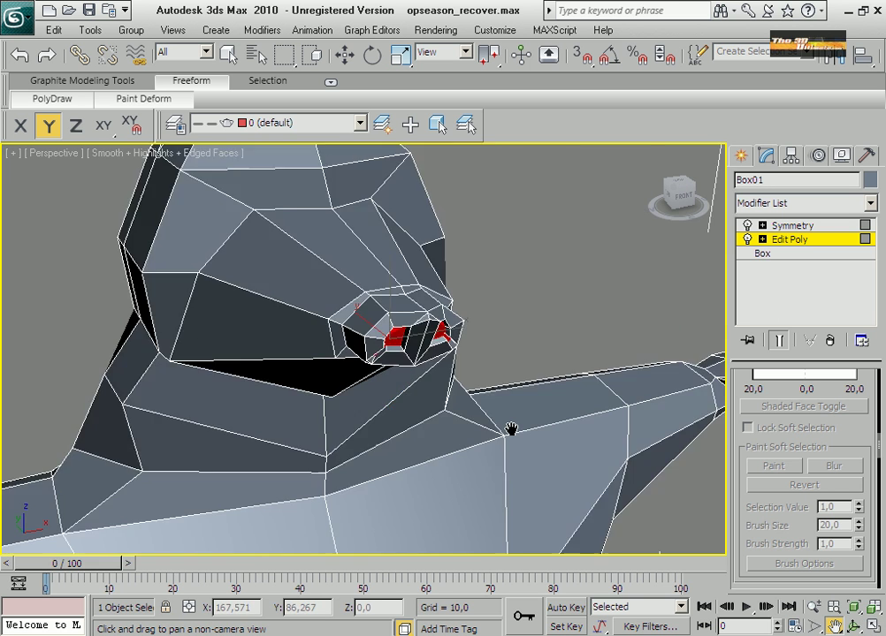
scroll(447, 420, "up", 3)
scroll(449, 425, "up", 3)
scroll(433, 417, "down", 4)
scroll(381, 371, "up", 6)
middle_click_drag(362, 348, 482, 363)
key("1")
left_click(228, 368)
left_click(342, 56)
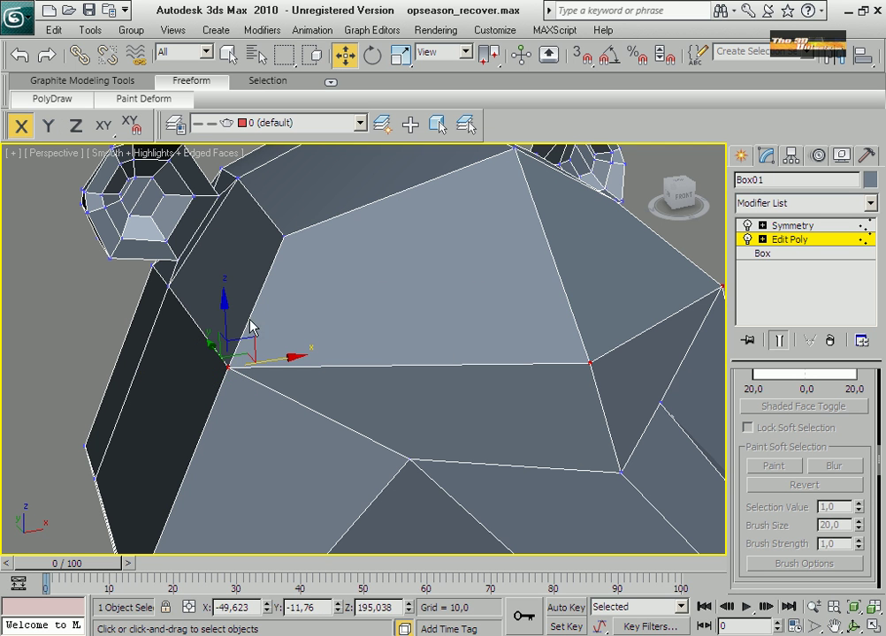
left_click_drag(274, 356, 225, 336)
scroll(234, 344, "down", 5)
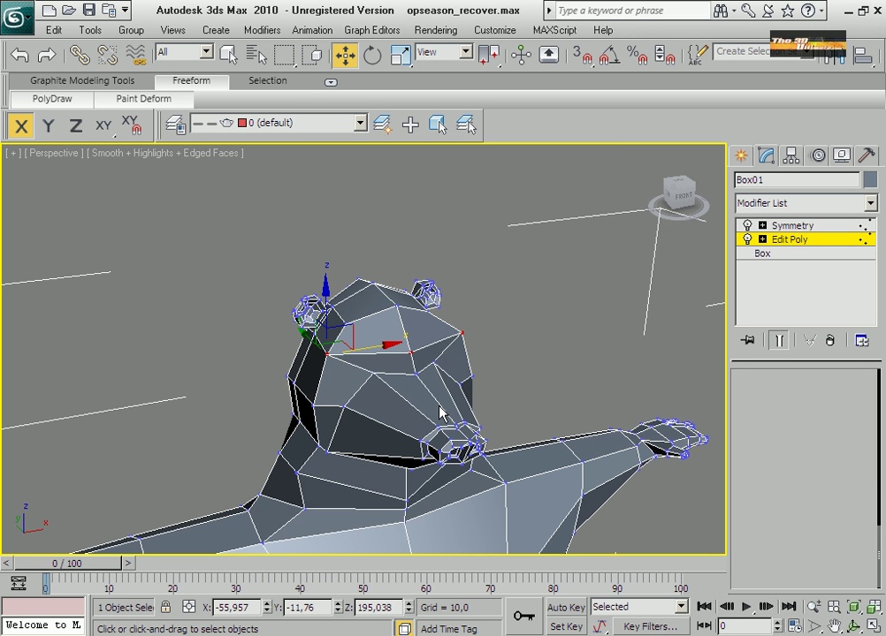
With the mirrored half hidden, raise the centre edge along the top of the snout to about Z 181.67, and show the mirrored half again
key("2")
left_click(546, 375)
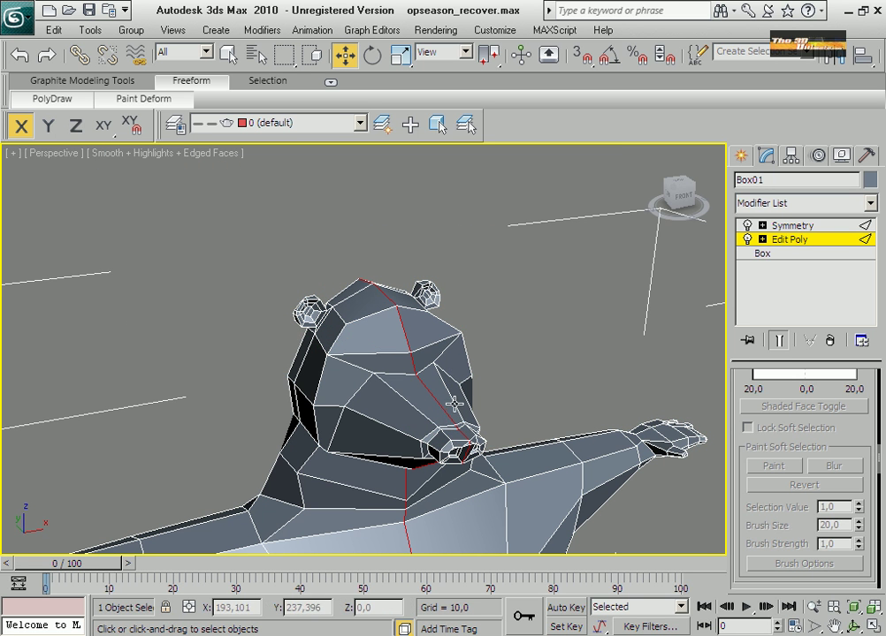
left_click(747, 227)
left_click(456, 403)
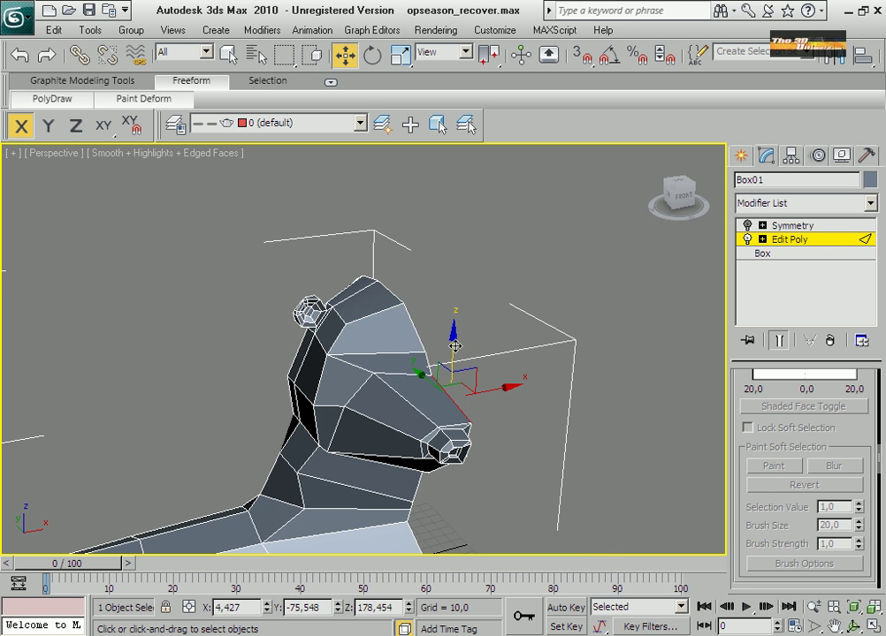
left_click(789, 230)
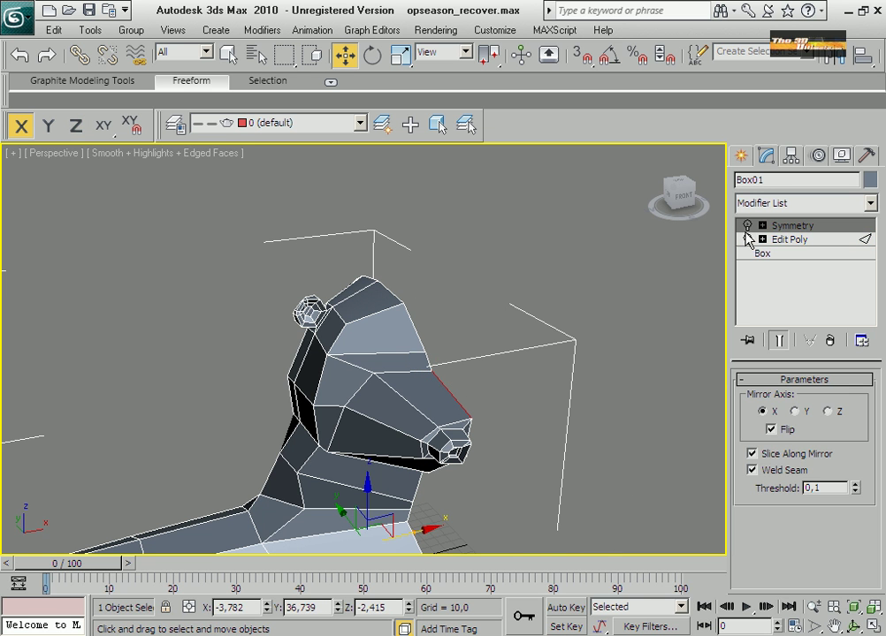
left_click(747, 226)
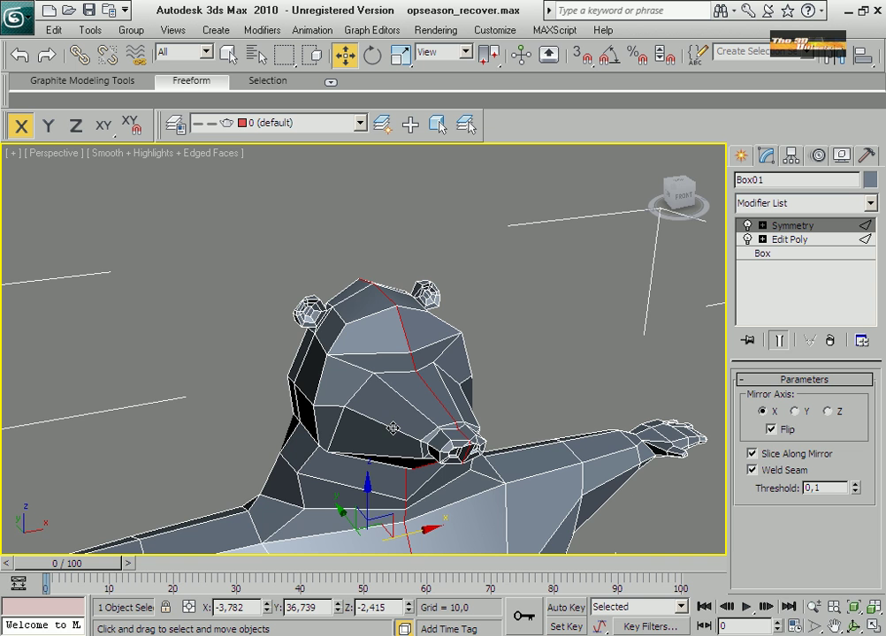
In the Left view, raise the centre vertex just behind the snout tip and the tip's upper vertices, the latter to about Z 167.38
key("alt+w")
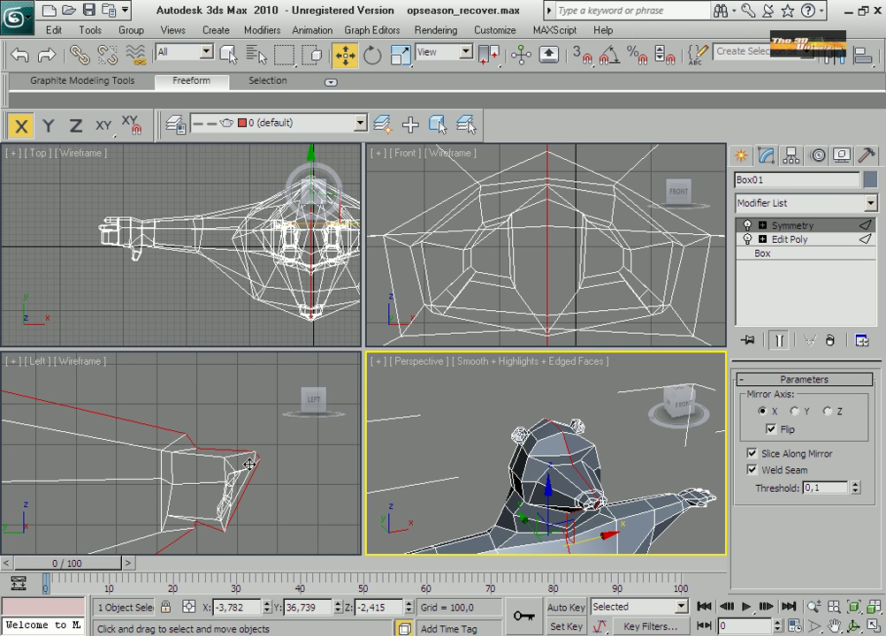
left_click(249, 464)
left_click(871, 624)
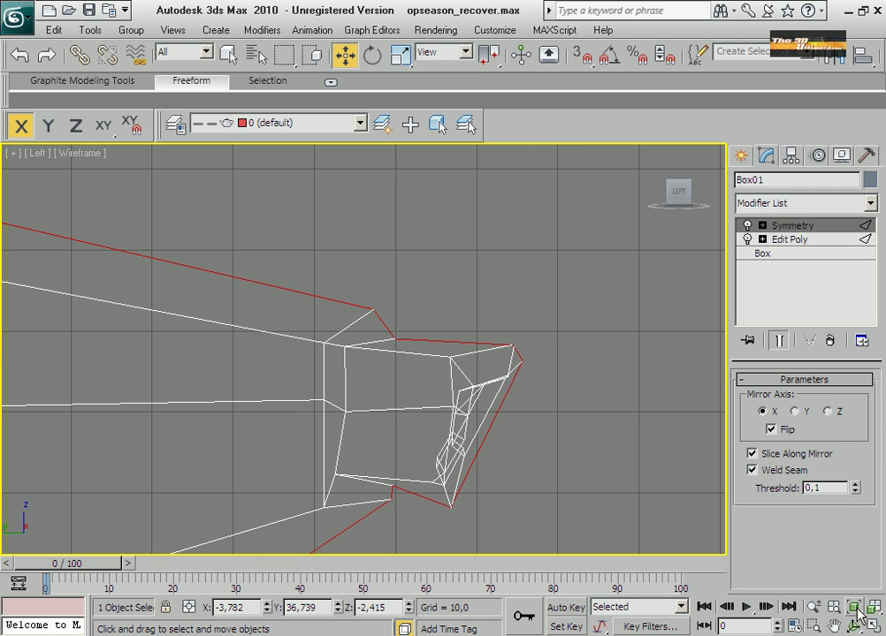
key("1")
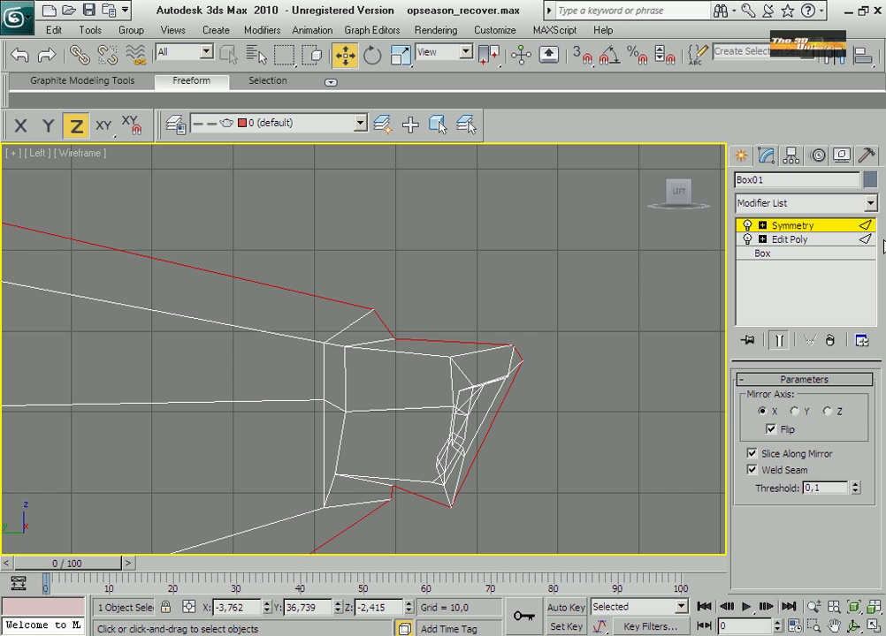
left_click(801, 241)
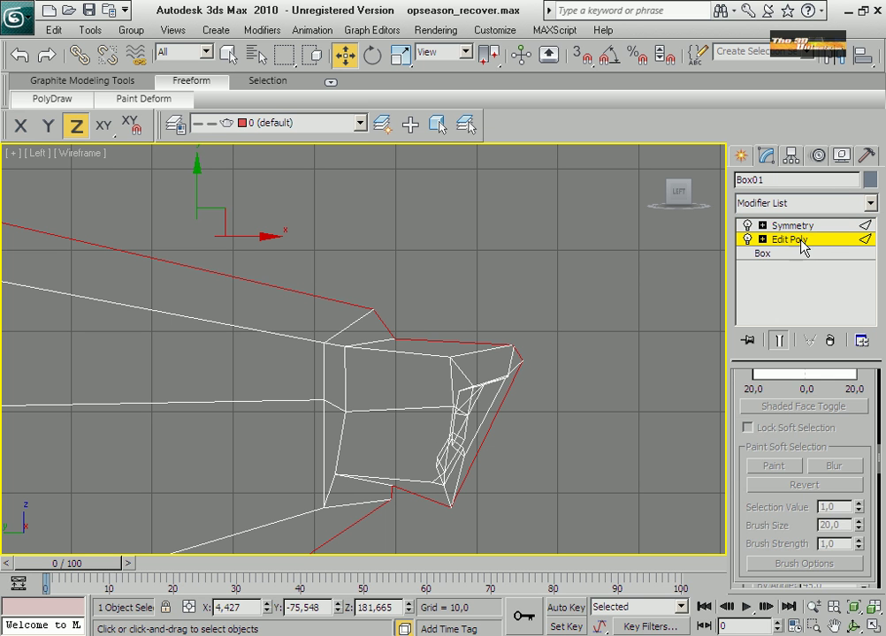
scroll(758, 433, "up", 10)
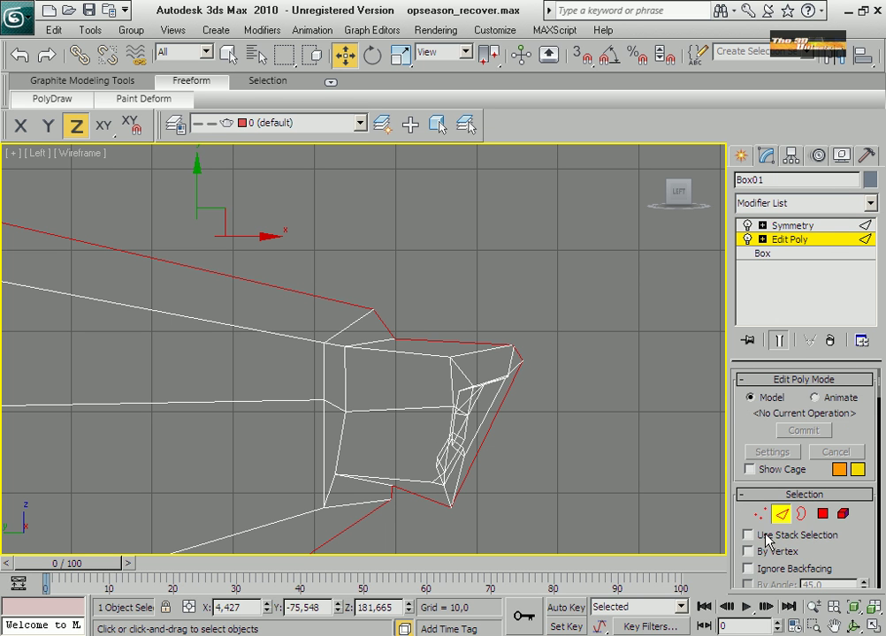
left_click(759, 514)
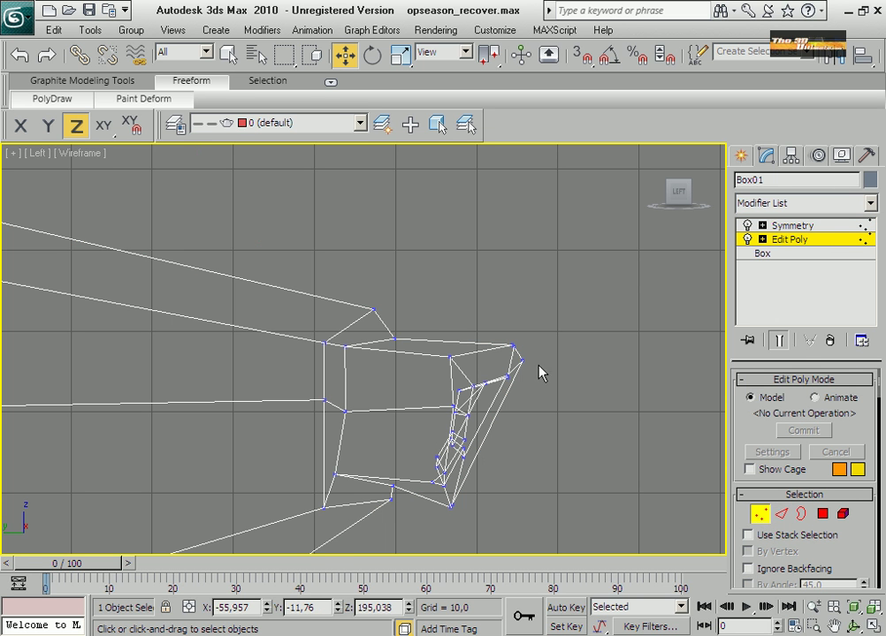
left_click(393, 338)
left_click_drag(439, 310, 443, 284)
left_click_drag(578, 311, 413, 411, "ctrl")
left_click(431, 348)
key("ctrl+z")
left_click_drag(521, 358, 522, 335)
scroll(481, 387, "down", 3)
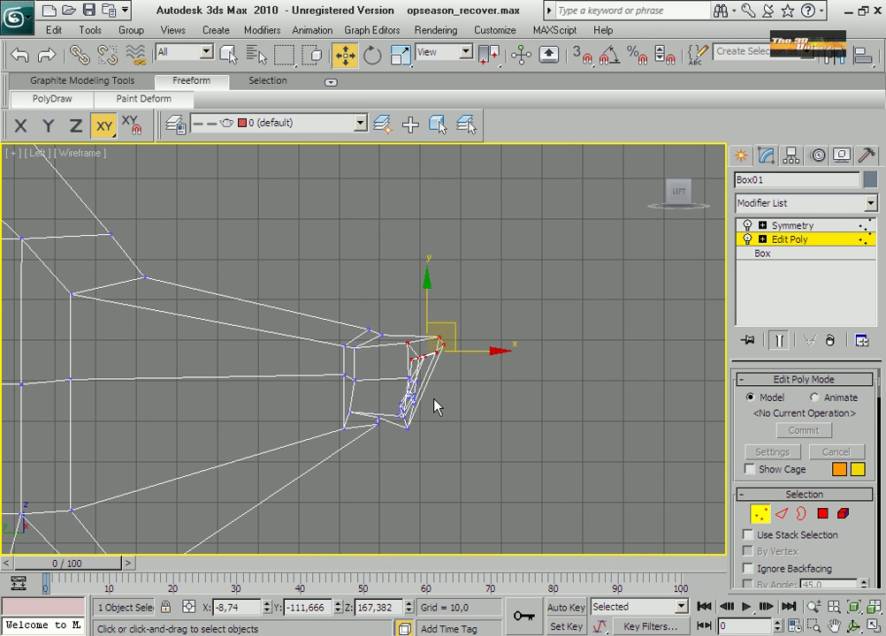
Raise the lower jaw vertices behind the snout and move the middle cheek vertex back to about Y 2.28
scroll(433, 409, "down", 3)
left_click(217, 431)
left_click_drag(245, 406, 243, 382)
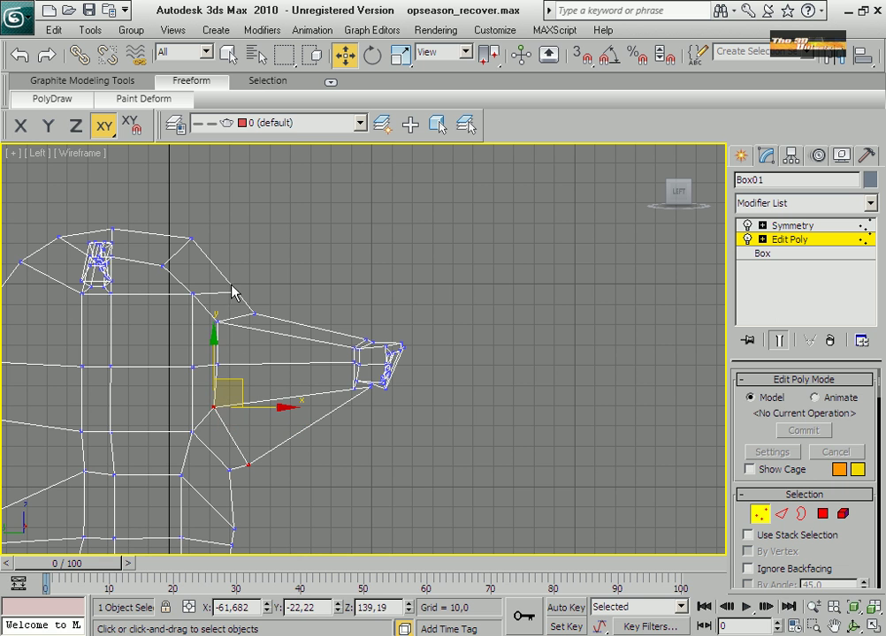
left_click(193, 368)
left_click_drag(217, 345, 190, 344)
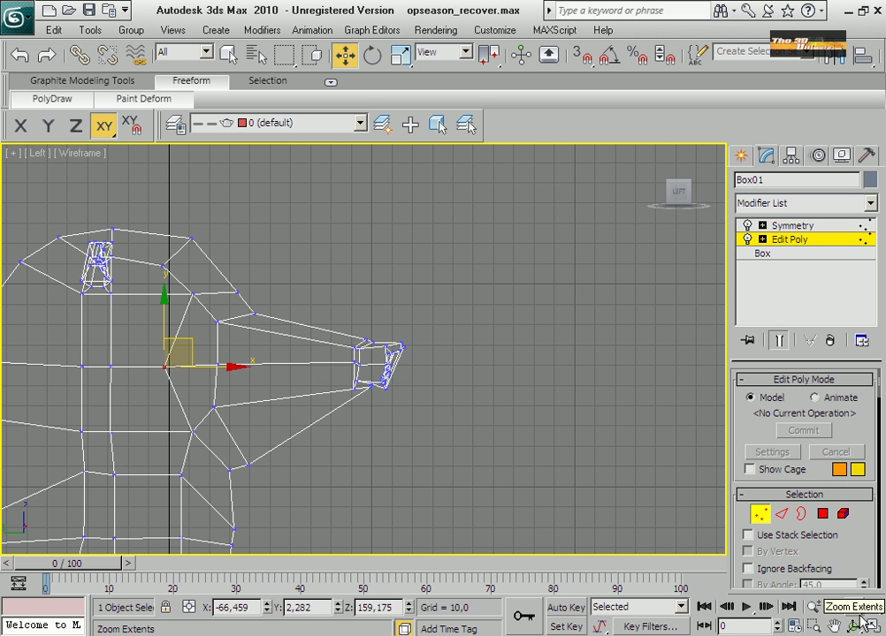
In the Perspective view, move the vertex at the snout's upper base, below the brow, outward along X to about -38.90
key("alt+w")
right_click(698, 518)
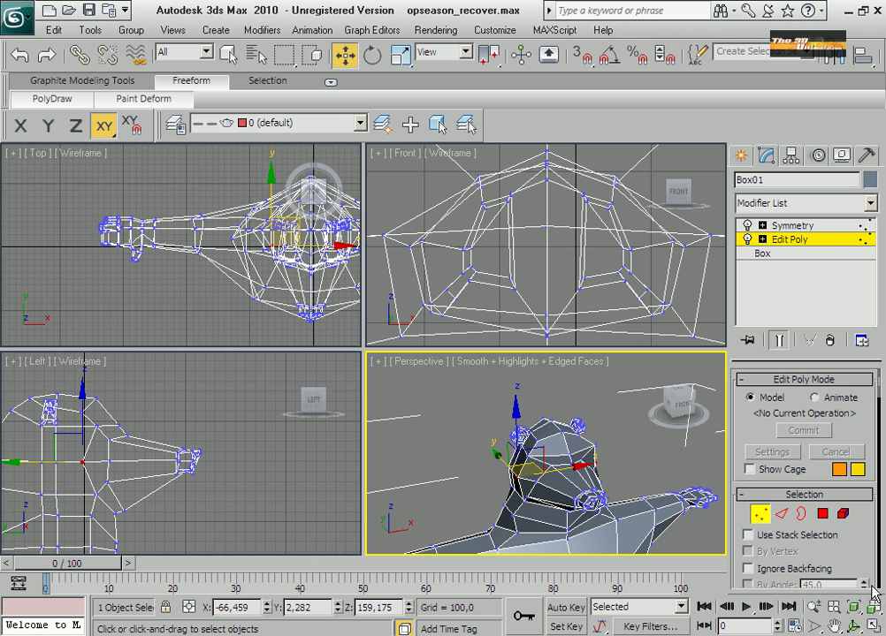
left_click(873, 628)
left_click(815, 608)
left_click_drag(510, 452, 511, 402)
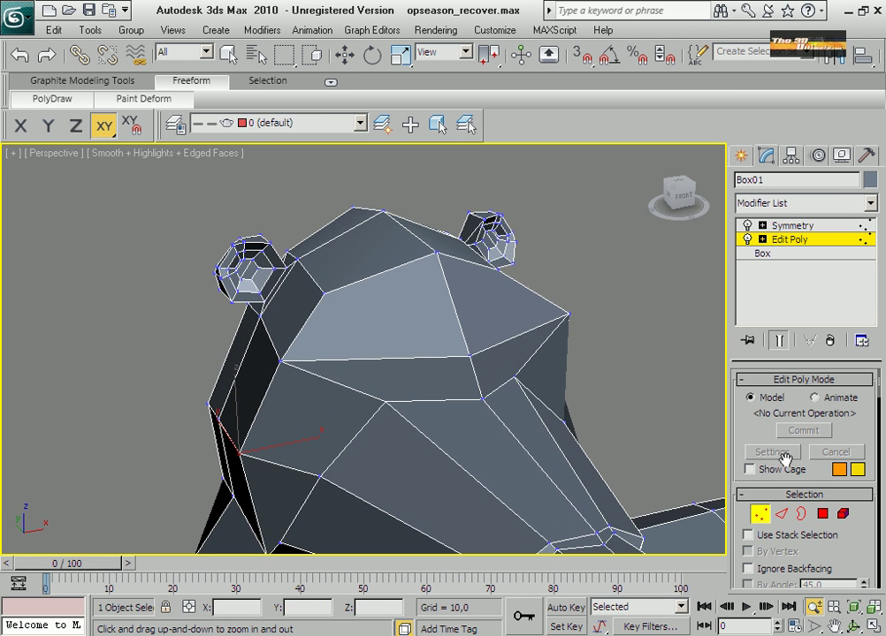
left_click(821, 515)
key("w")
left_click(380, 347)
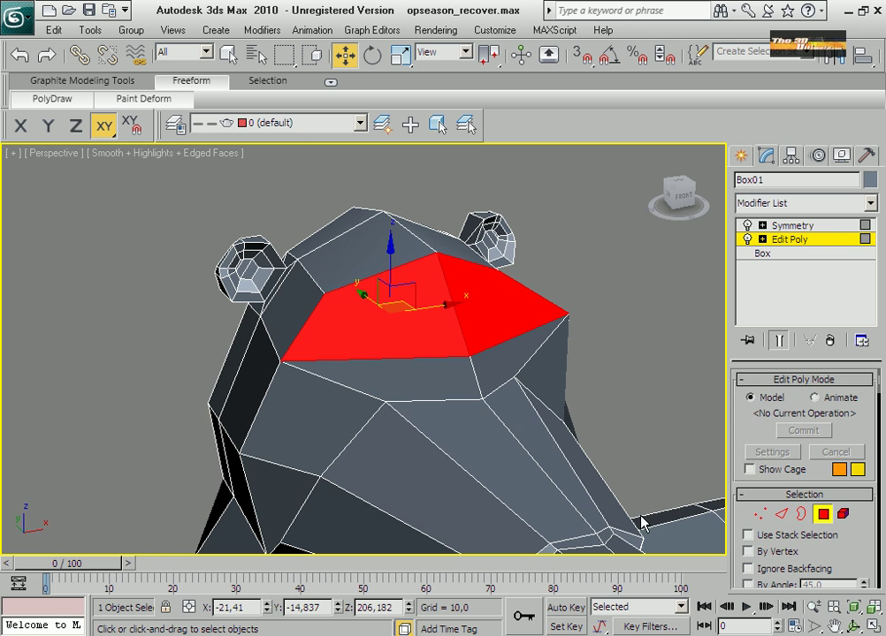
left_click(758, 515)
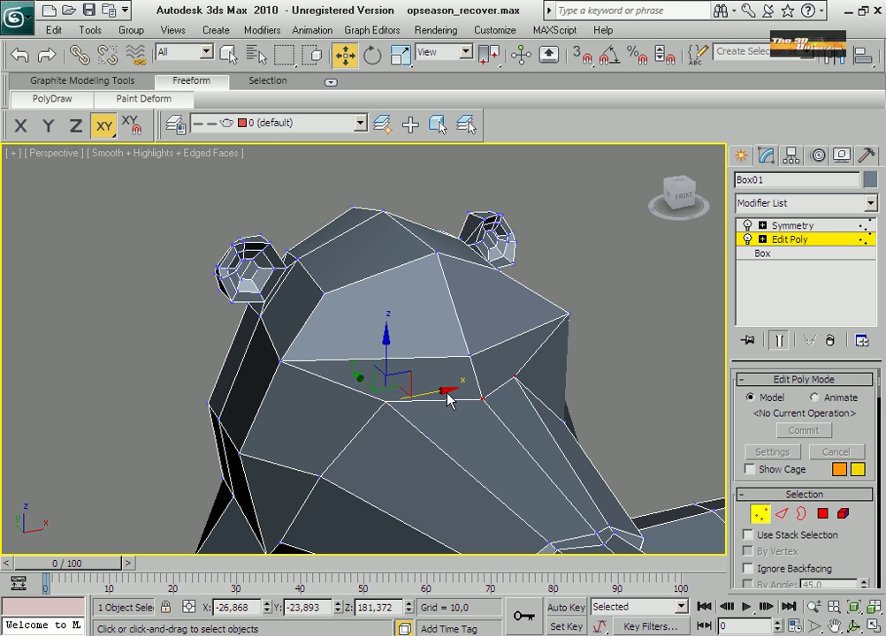
left_click_drag(447, 400, 402, 396)
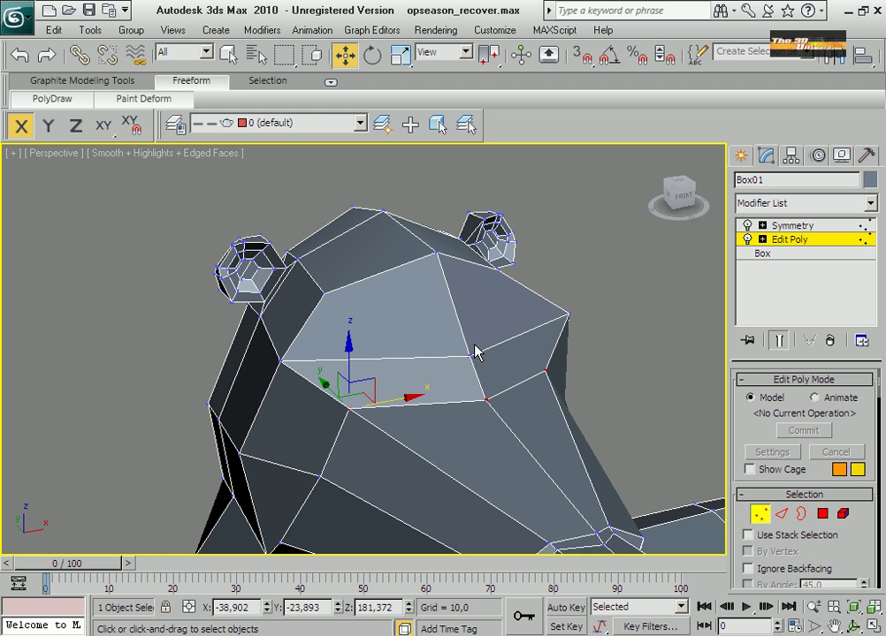
Select the forehead edge above the large brow polygon and chamfer it into a narrow strip
left_click(459, 378)
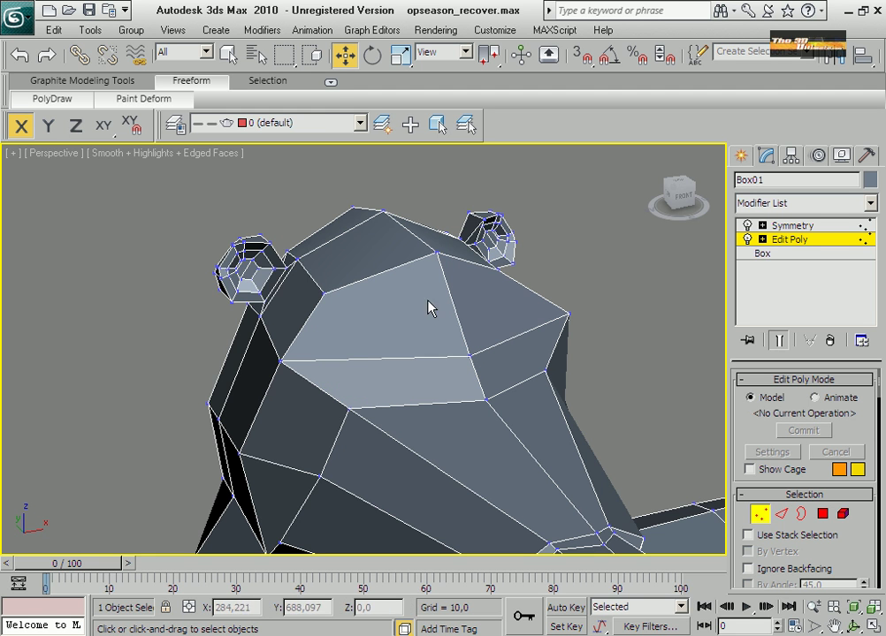
left_click(783, 516)
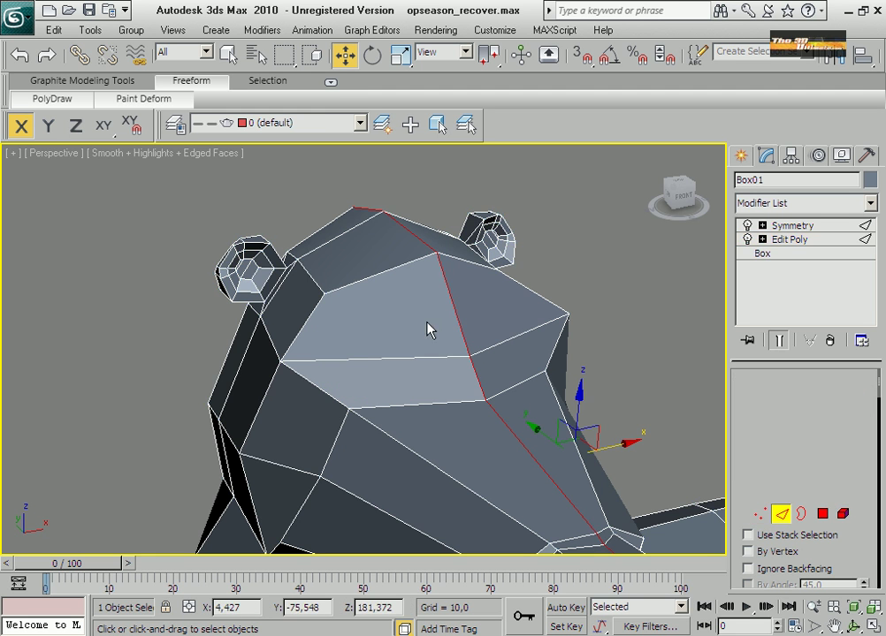
left_click(397, 271, "ctrl")
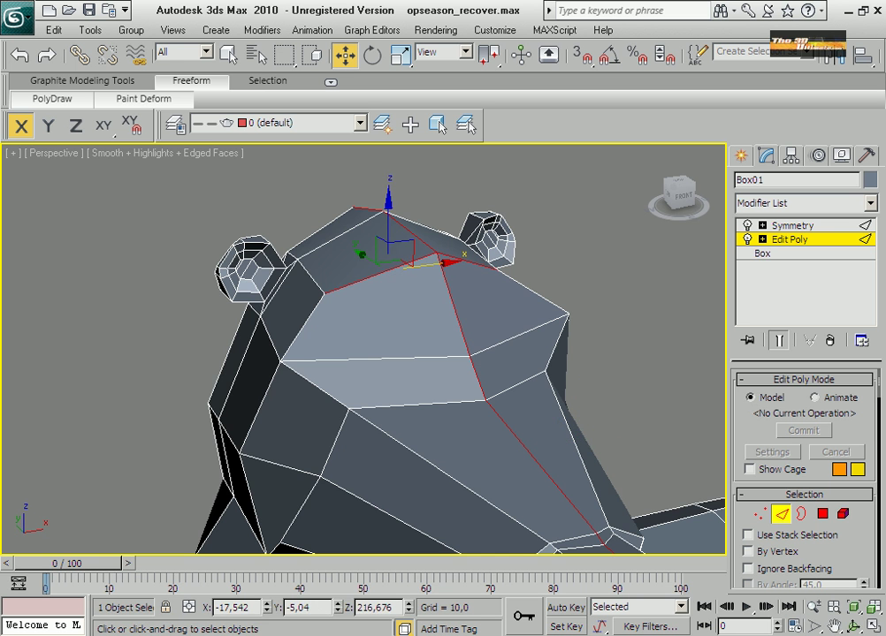
left_click(834, 626)
left_click_drag(429, 379, 429, 417)
scroll(438, 461, "up", 3)
right_click(423, 405)
right_click(422, 404)
left_click(398, 509)
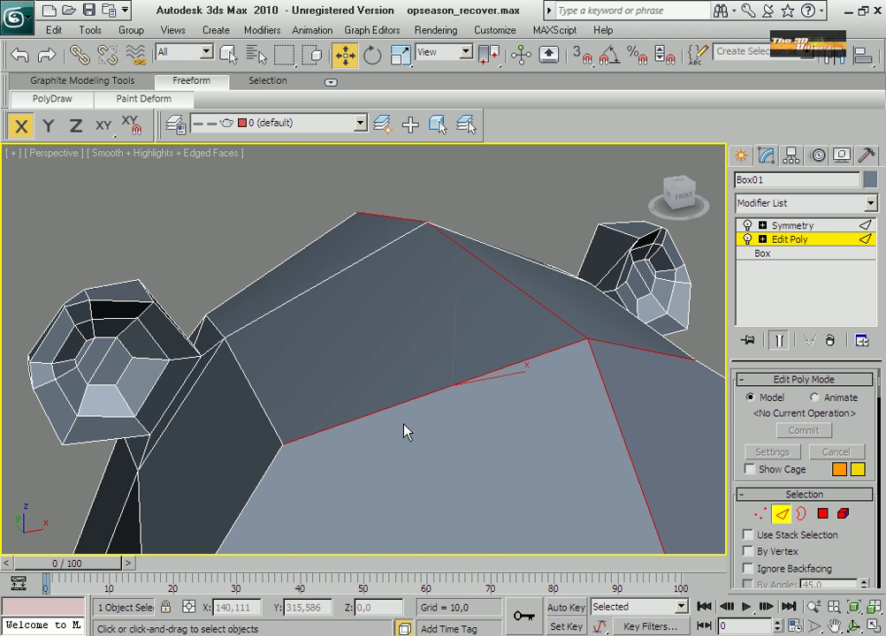
left_click_drag(404, 400, 402, 423)
scroll(402, 423, "down", 3)
scroll(402, 422, "up", 3)
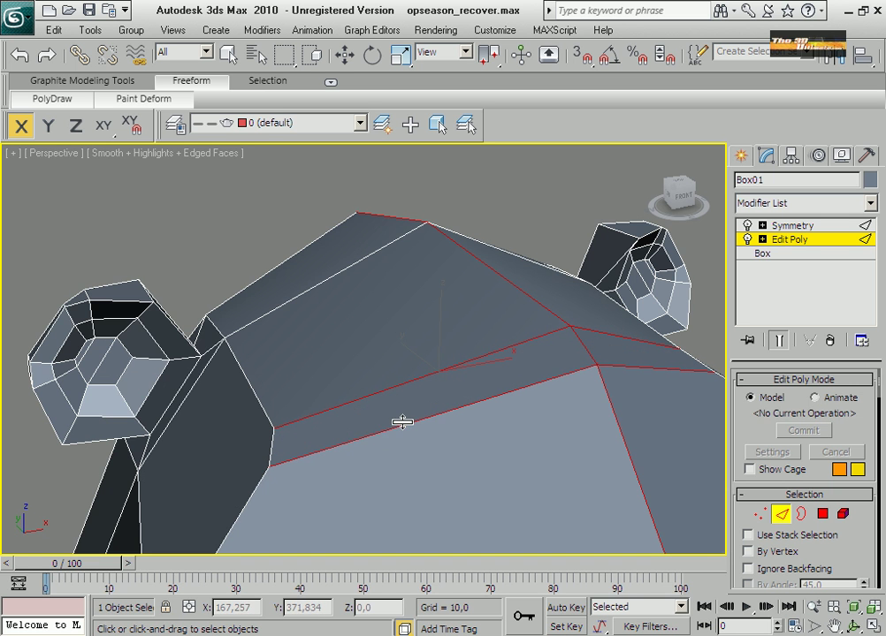
Inset the narrow forehead strip polygon and scale the inset polygon so it widens sideways
left_click(823, 513)
left_click(482, 363)
right_click(481, 367)
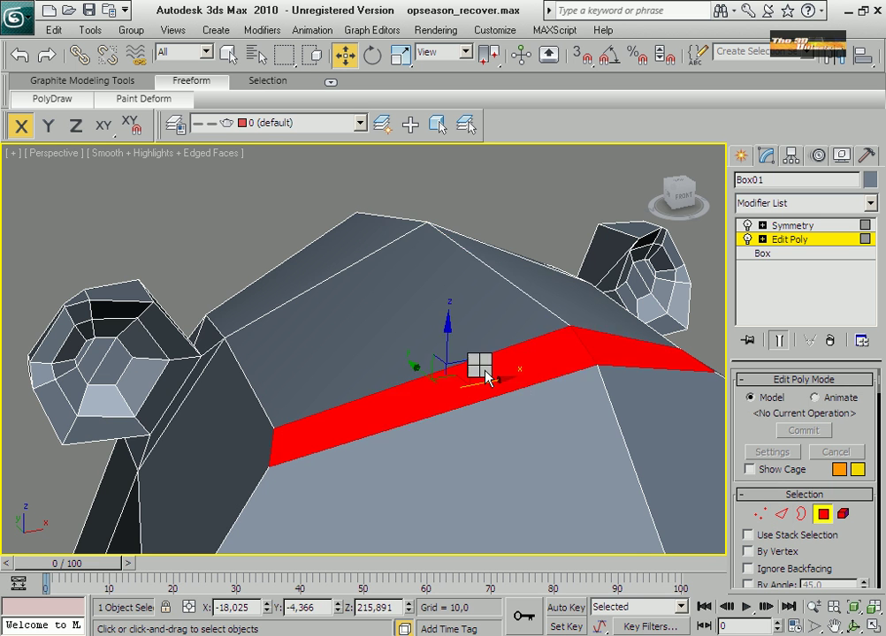
left_click(470, 456)
key("alt+c")
left_click_drag(475, 393, 468, 402)
left_click(400, 59)
mouse_move(376, 400)
left_mouse_down()
mouse_move(389, 399)
mouse_move(366, 398)
mouse_move(374, 398)
left_mouse_up()
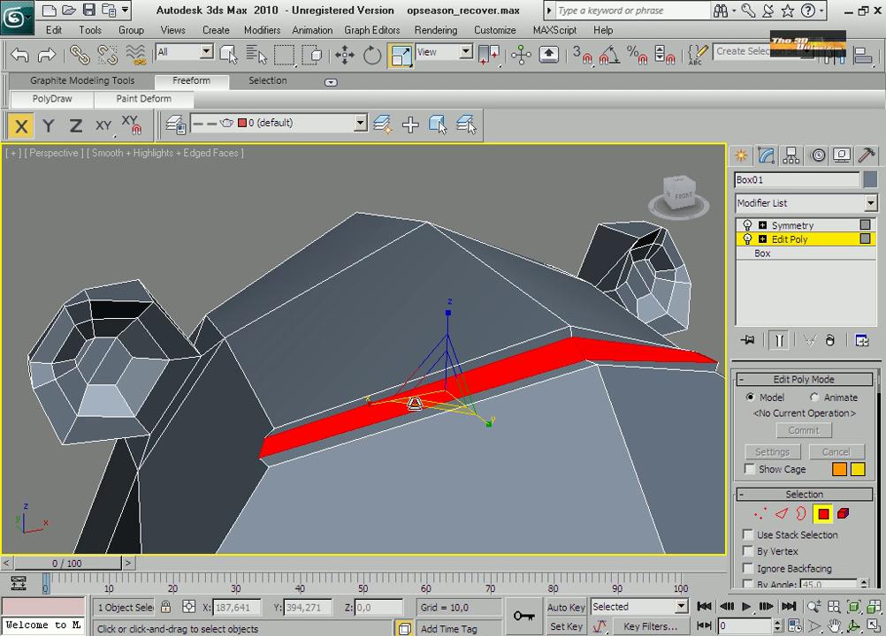
With the mirrored half hidden, move the forehead strip's inner end along X to the symmetry plane, and show the mirrored half again
left_click(783, 514)
left_click(581, 358)
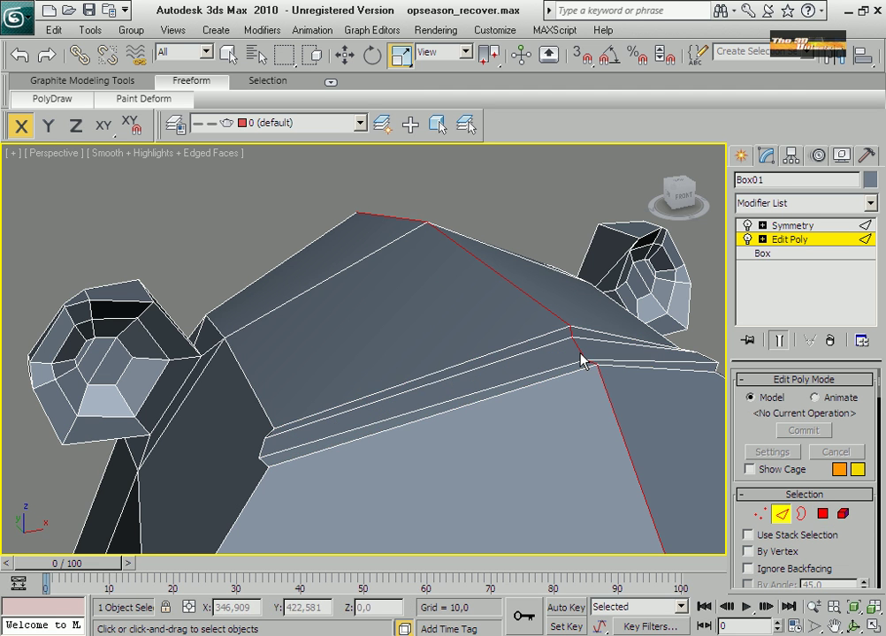
left_click(747, 226)
left_click(633, 340)
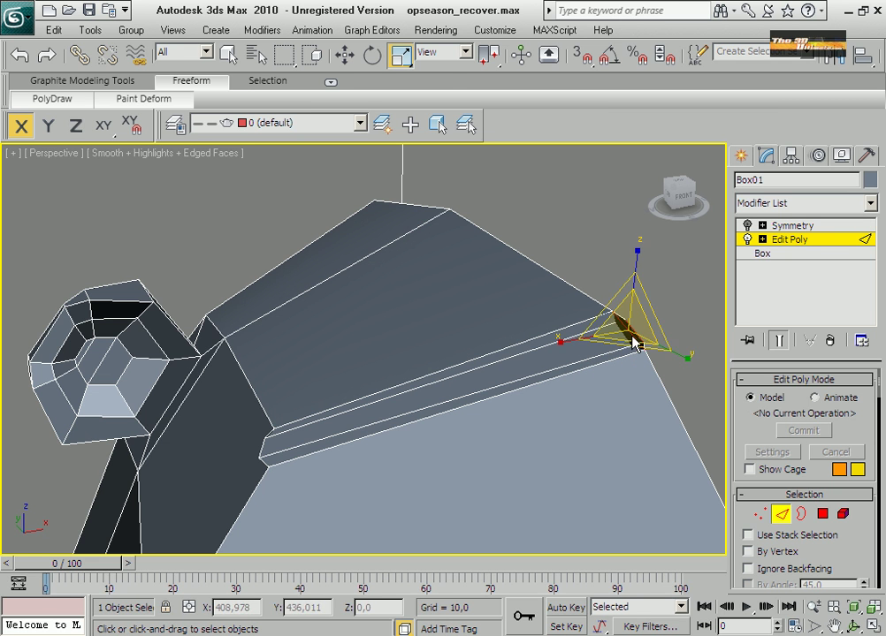
left_click(344, 55)
left_click_drag(686, 326, 644, 320)
left_click(766, 226)
left_click(748, 226)
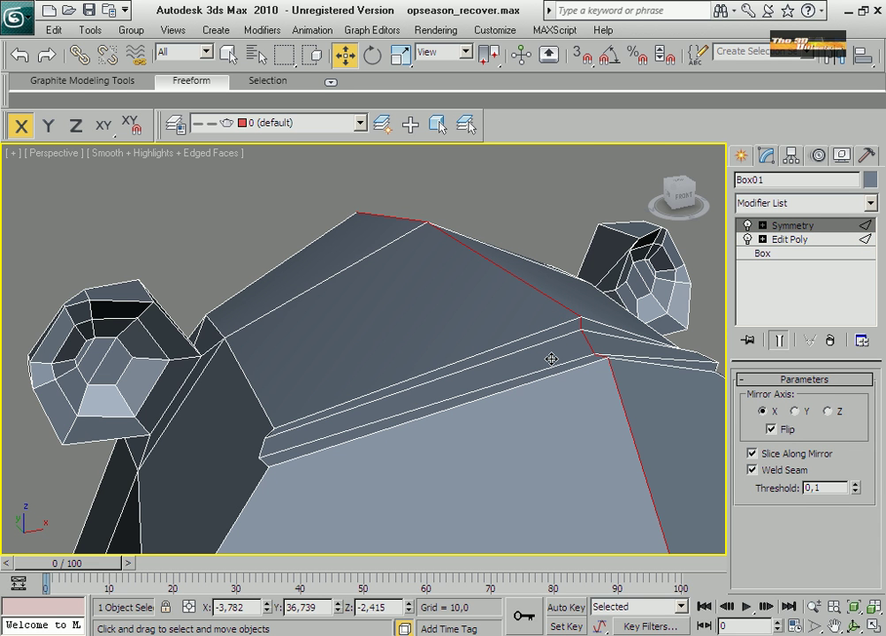
Cut across the inset forehead polygon close to the centre seam, separating a small inner piece from the long outer part
key("alt+z")
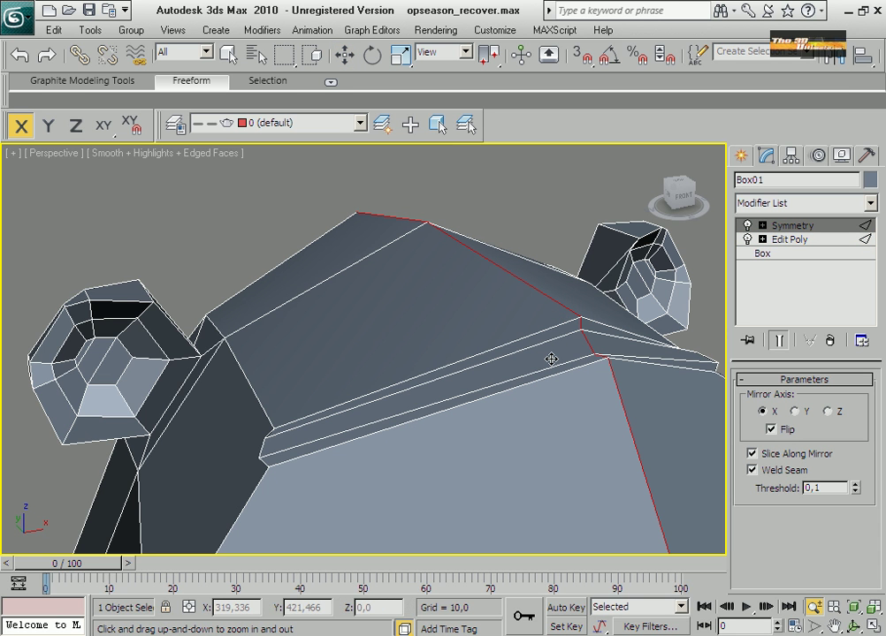
left_click(793, 240)
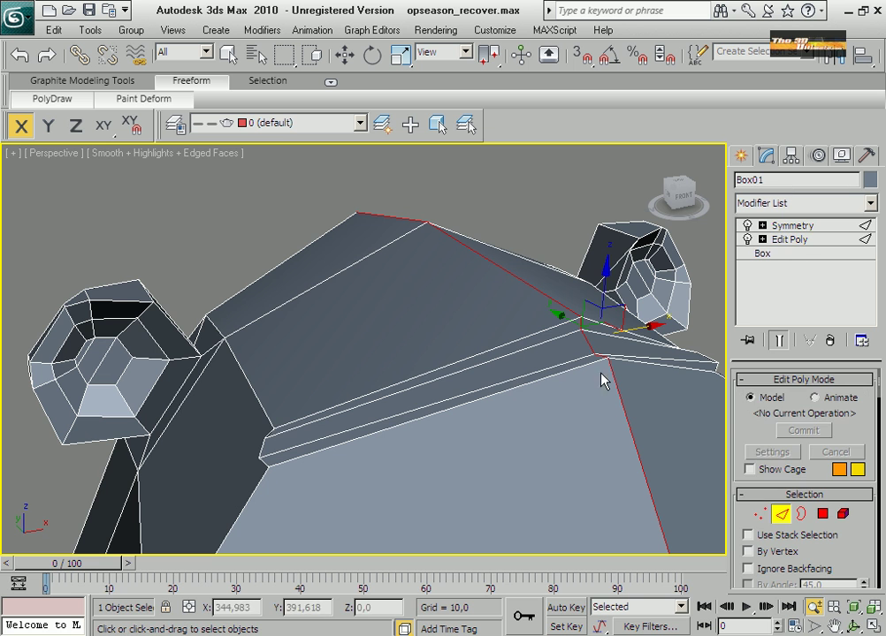
left_click(822, 513)
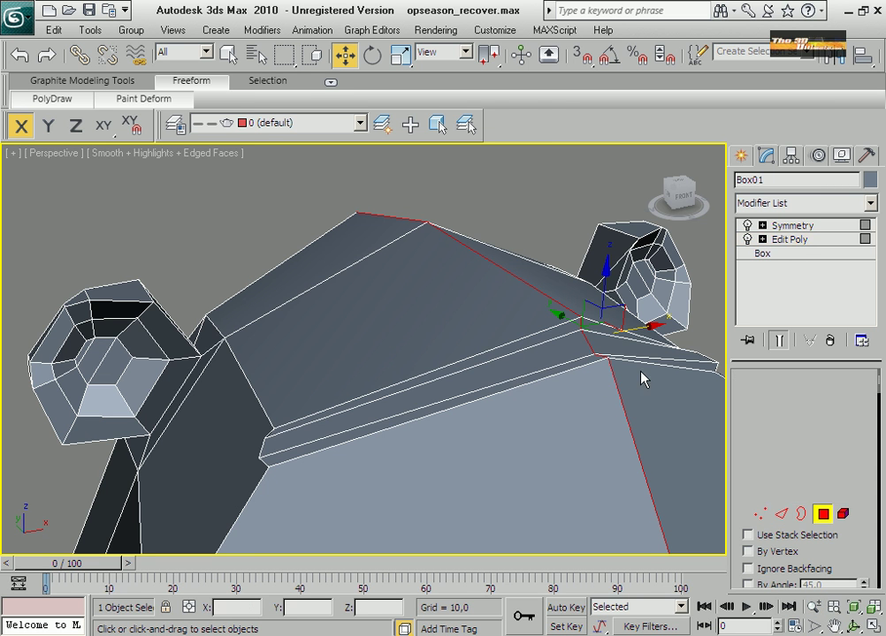
left_click(561, 343)
right_click(558, 341)
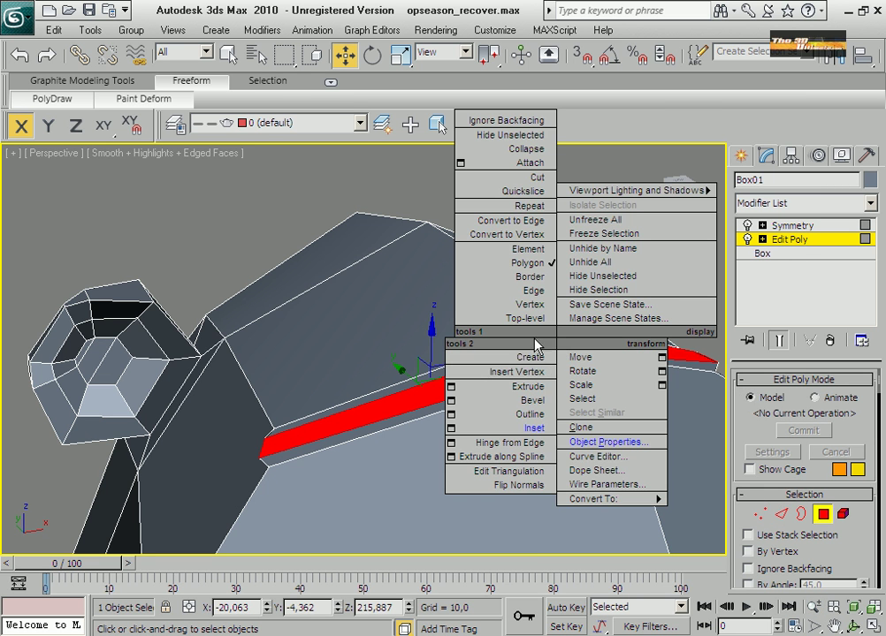
left_click(529, 191)
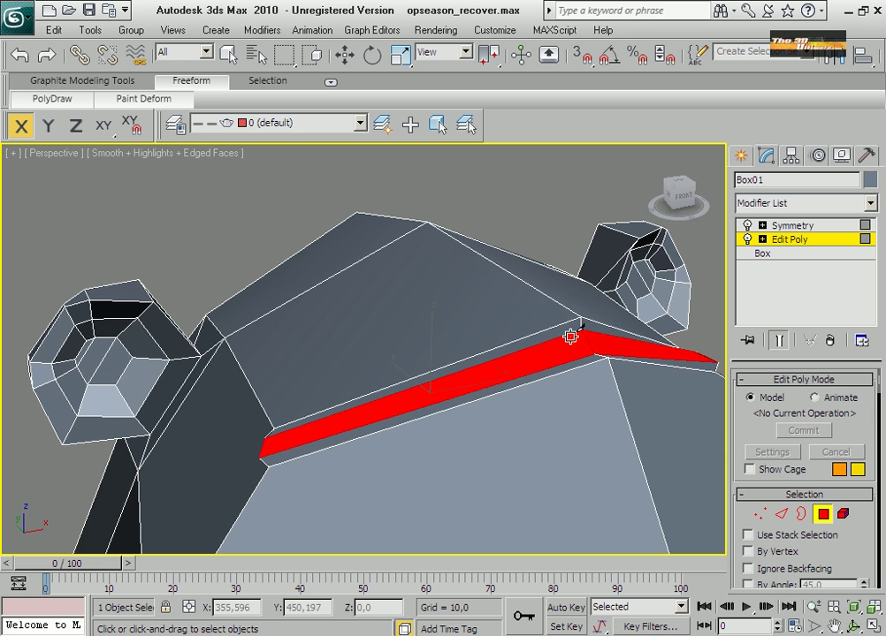
left_click(570, 335)
left_click(580, 356)
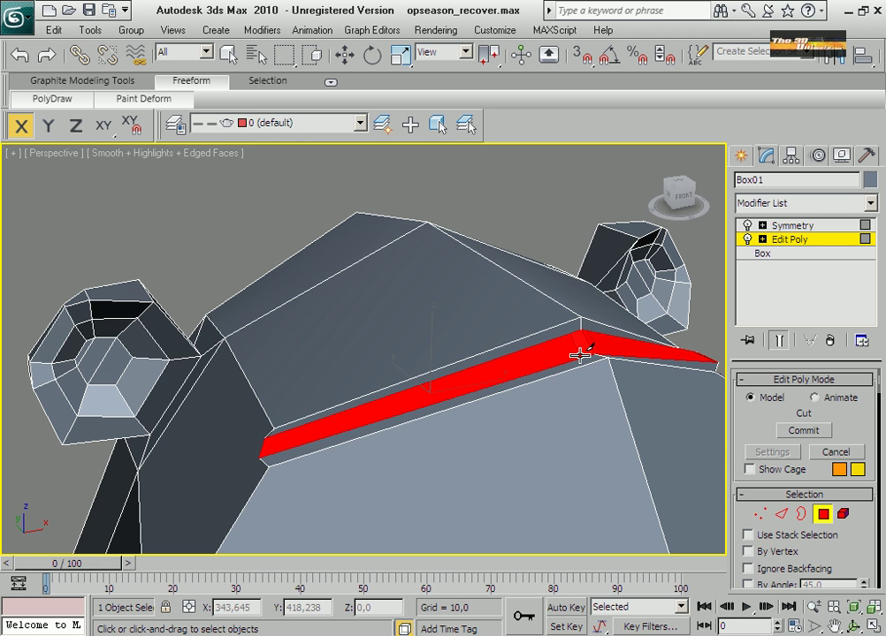
left_click(238, 52)
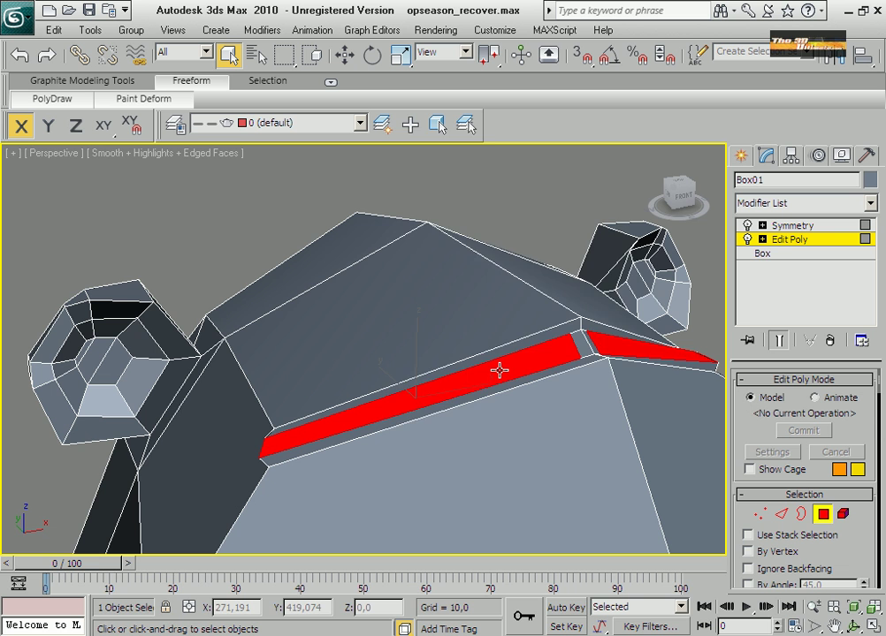
Extrude the long outer polygon of the forehead strip outward into a raised brow ridge
right_click(499, 371)
left_click(412, 382)
left_click_drag(473, 378, 473, 339)
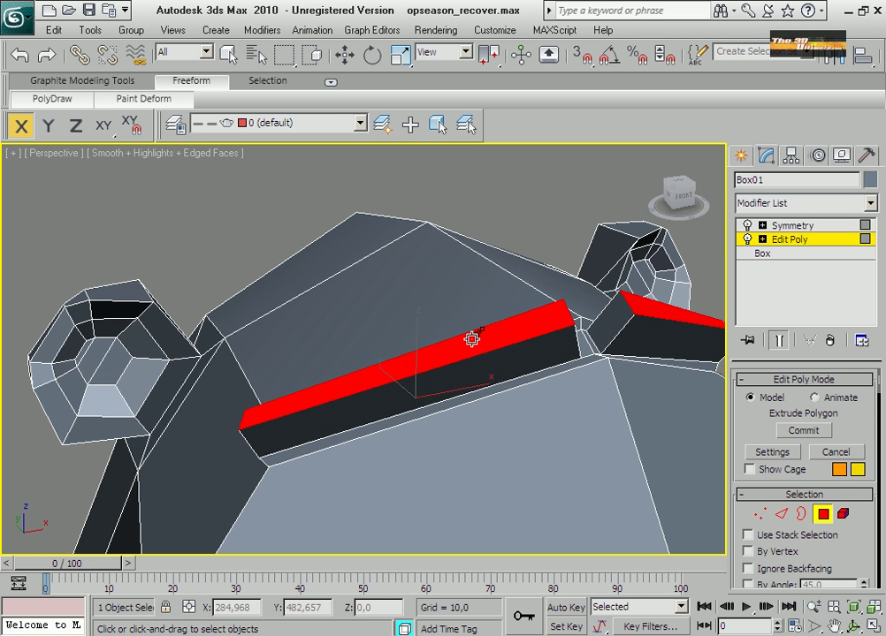
right_click(472, 339)
Bevel the brow ridge's front polygon into a narrower face and scale the beveled polygon along X
right_click(471, 341)
left_click(451, 389)
left_click_drag(452, 352, 452, 343)
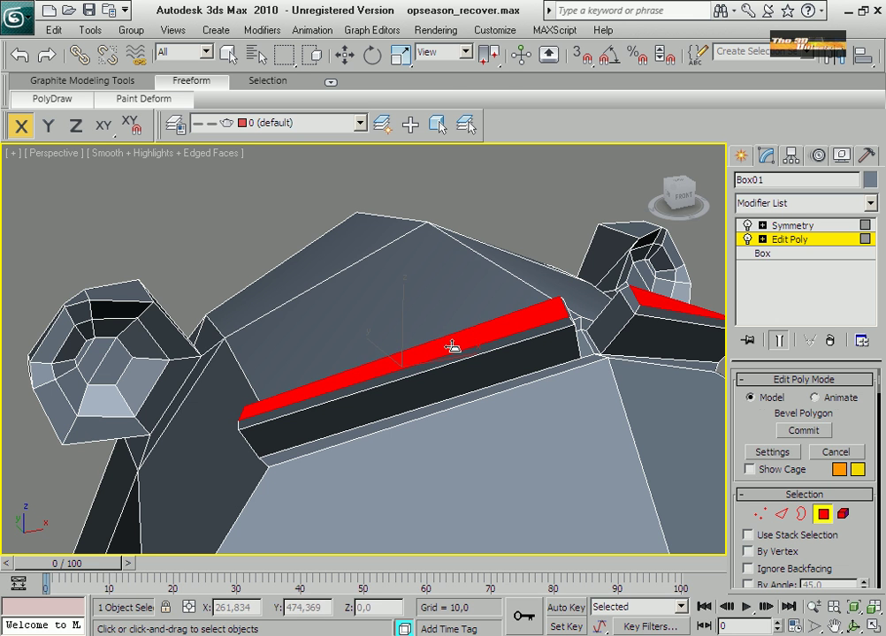
left_click(452, 347)
left_click(401, 55)
left_click_drag(329, 371, 341, 372)
scroll(361, 363, "down", 5)
scroll(364, 363, "up", 3)
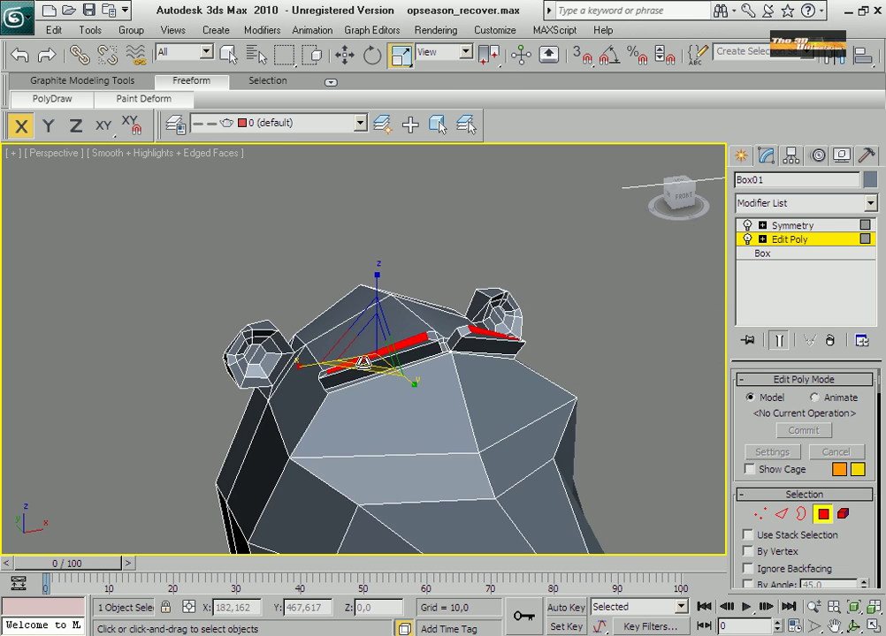
Inset the two face polygons below the brow ridge as one group and move the inset along X away from the centre seam
left_click(397, 421)
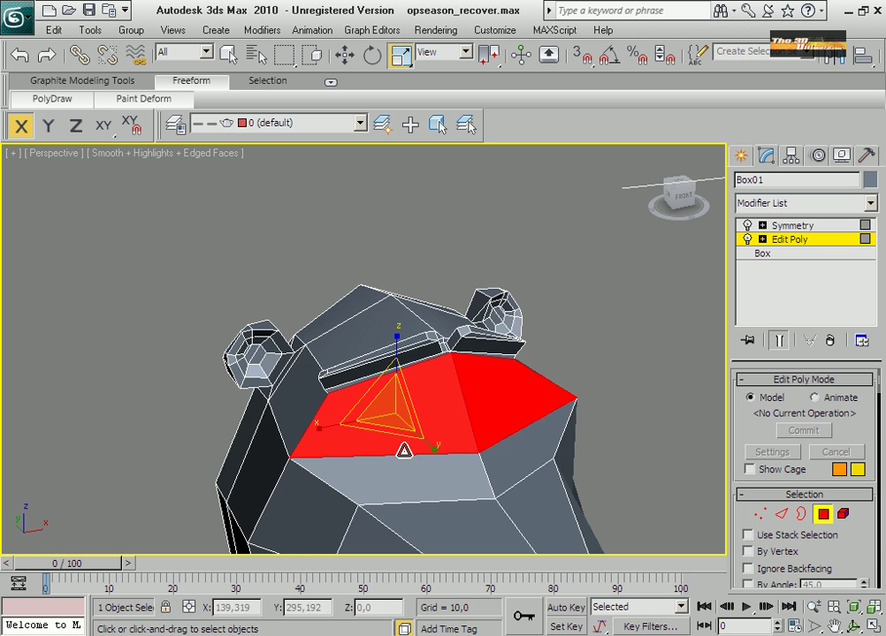
left_click(409, 475, "ctrl")
right_click(410, 475)
left_click(393, 556)
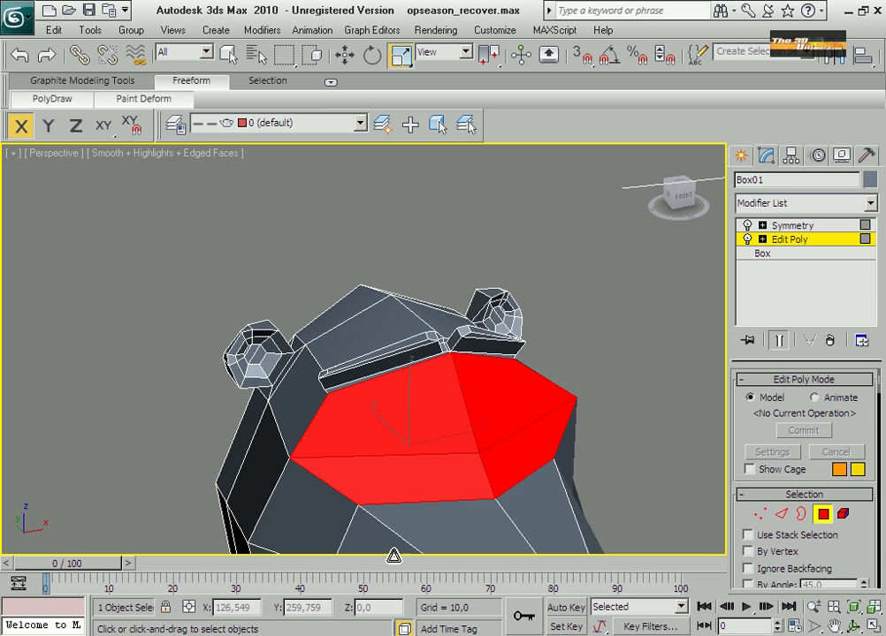
left_click_drag(436, 481, 430, 521)
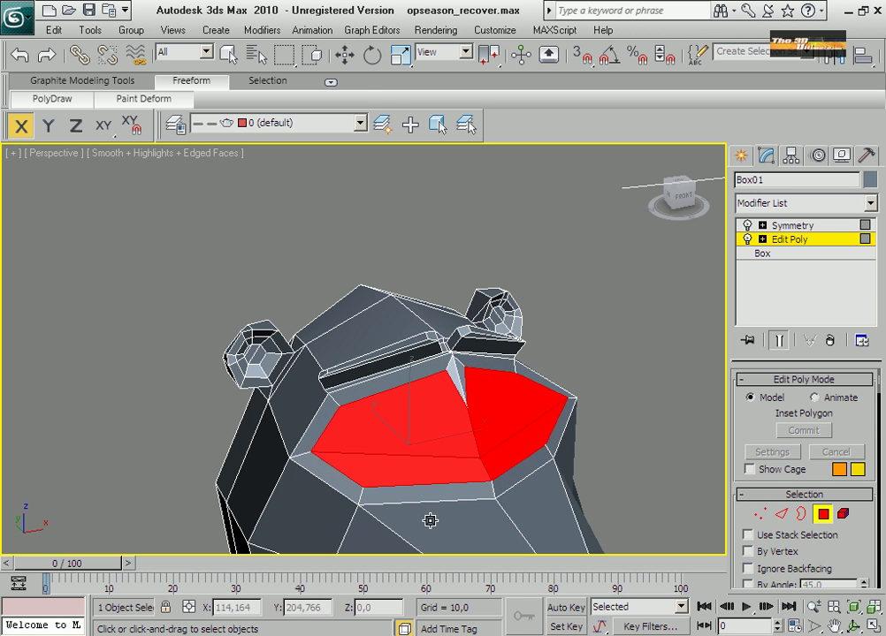
left_click(344, 54)
left_click_drag(456, 432, 451, 424)
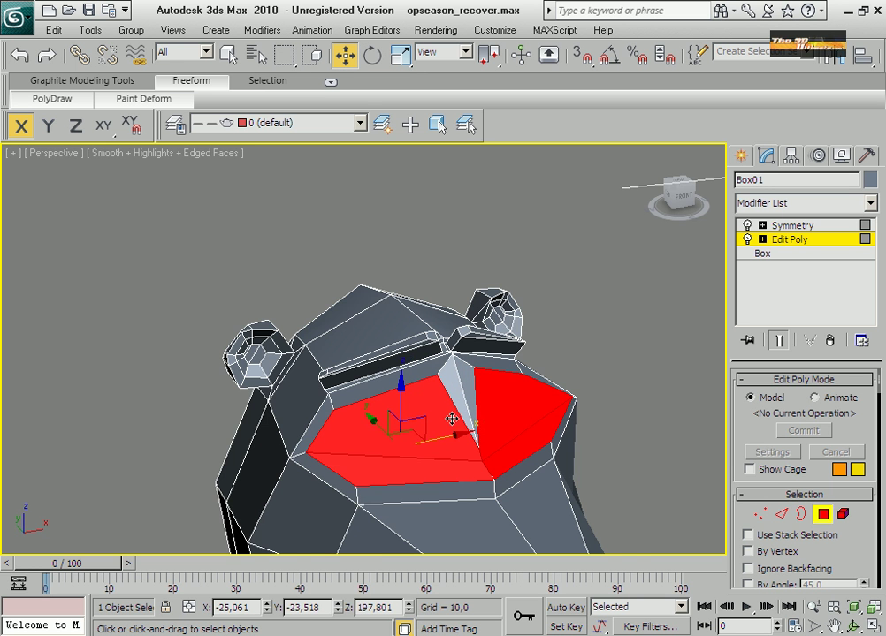
Flatten the inset eye polygons with Make Planar and rotate them in the Left view to follow the face's slope
scroll(451, 419, "down", 3)
left_click(873, 626)
right_click(204, 463)
left_click(873, 626)
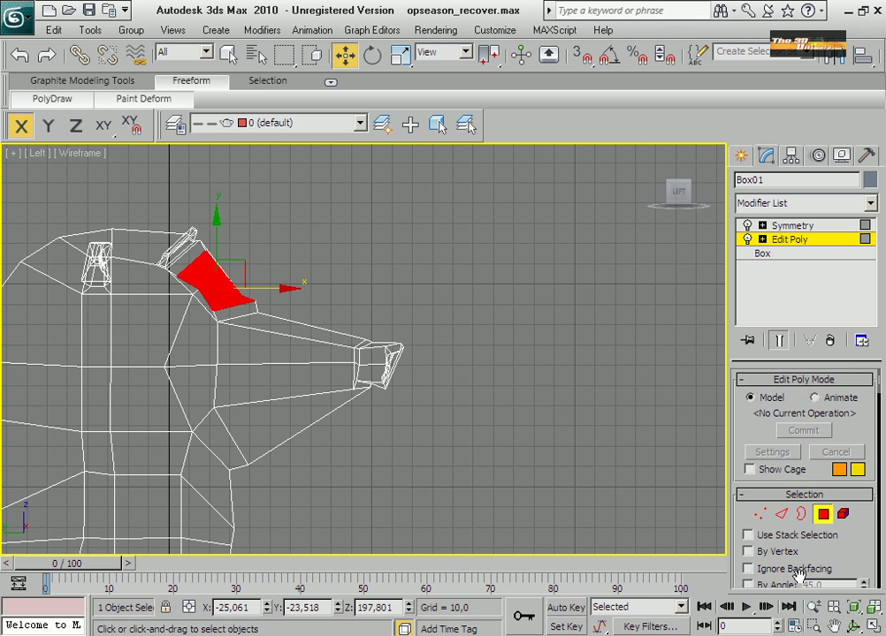
scroll(849, 490, "down", 10)
scroll(844, 491, "down", 10)
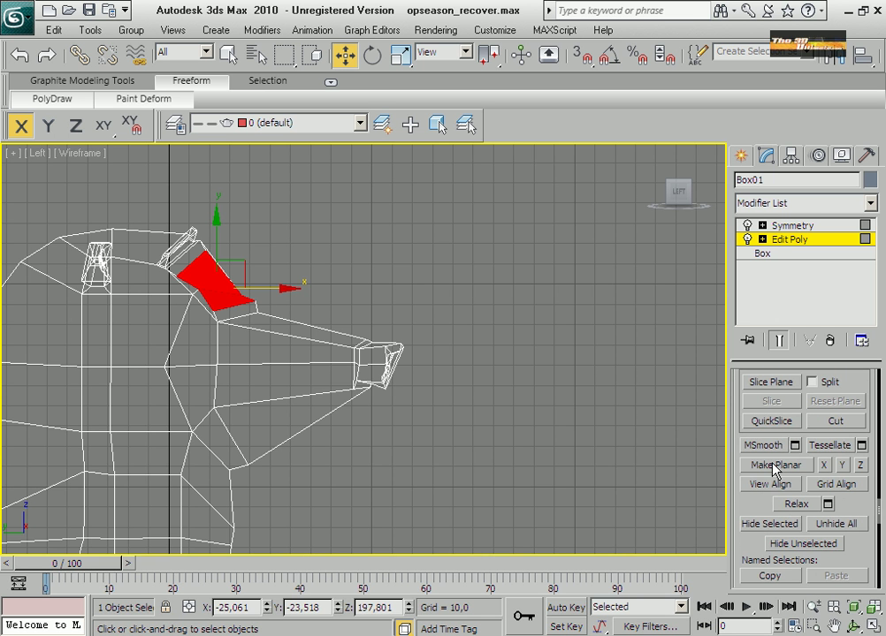
left_click(773, 465)
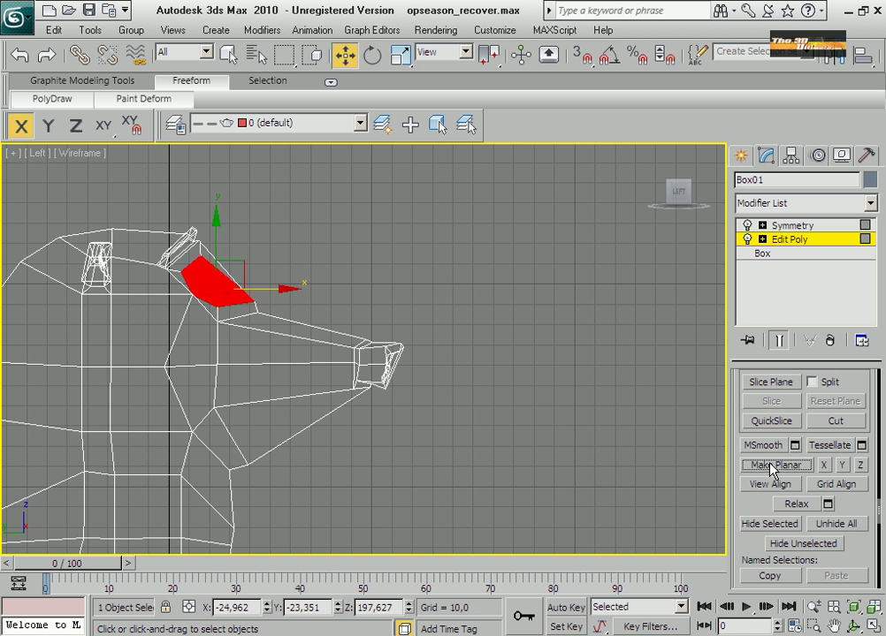
left_click(372, 55)
left_click_drag(263, 243, 269, 285)
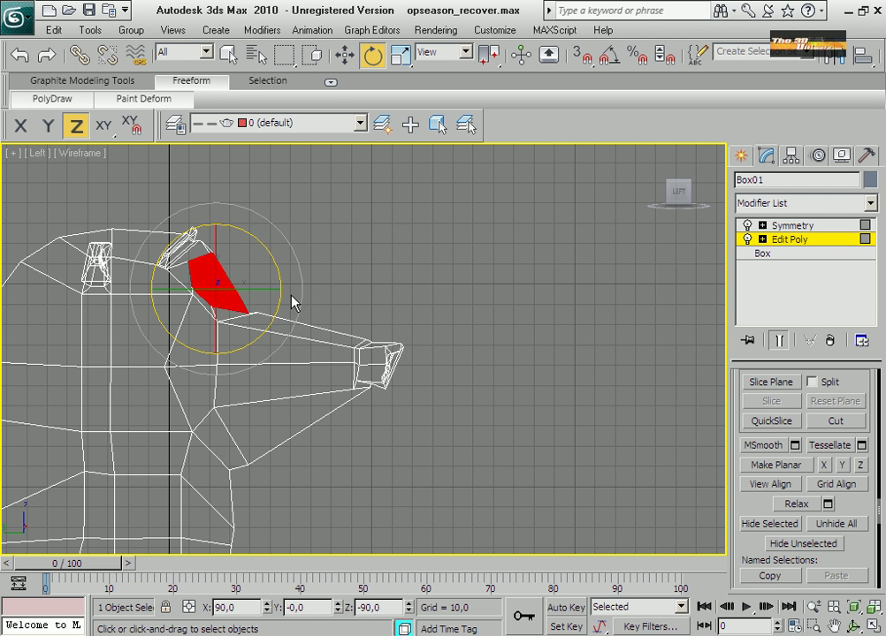
Scale the flattened eye polygons down uniformly in the Perspective view to form a smaller eye area
left_click(873, 626)
right_click(611, 459)
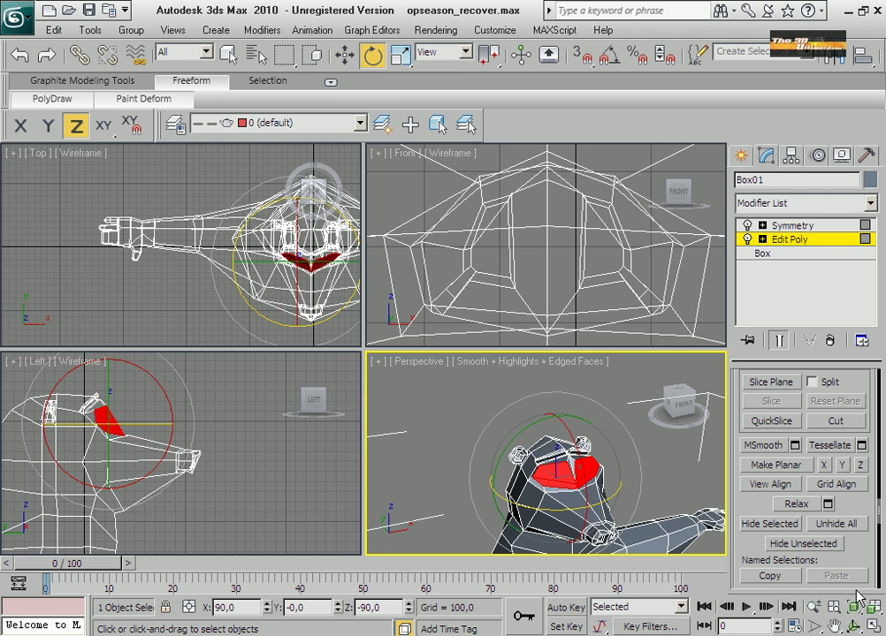
left_click(873, 627)
left_click(834, 626)
scroll(374, 411, "up", 5)
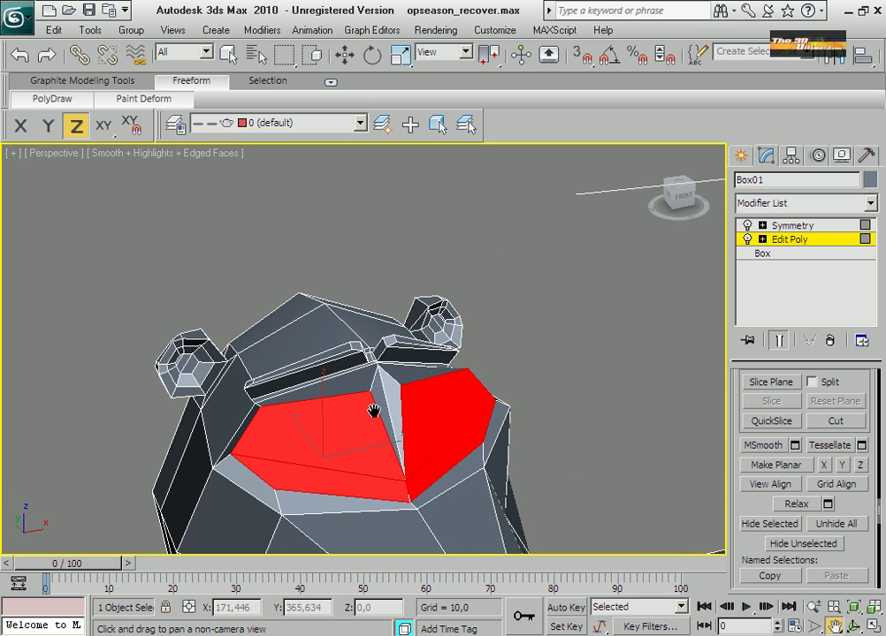
left_click(401, 54)
mouse_move(316, 459)
left_mouse_down()
mouse_move(317, 502)
mouse_move(320, 460)
left_mouse_up()
scroll(349, 421, "up", 1)
scroll(348, 420, "down", 1)
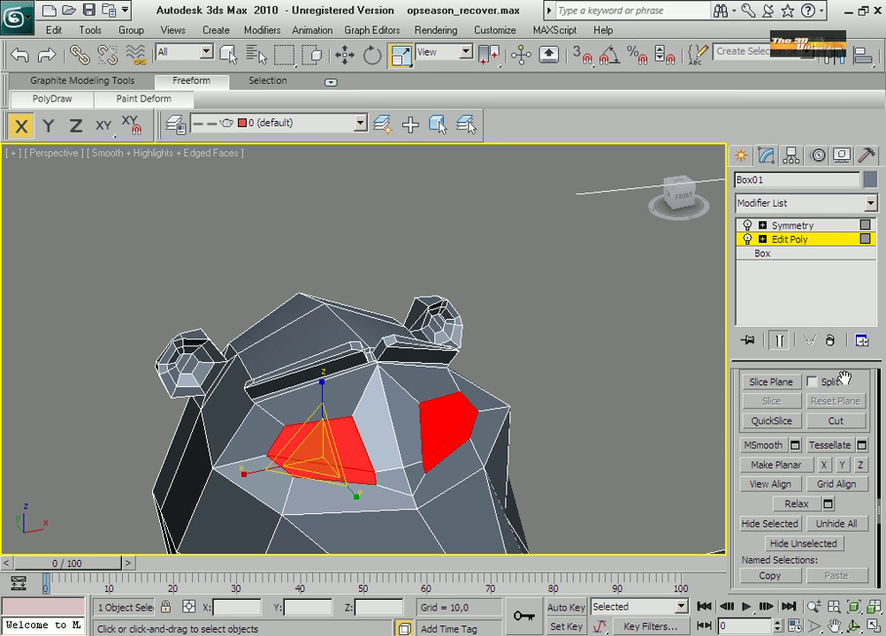
Select the edges outlining the eye area and chamfer them into a narrow rim
scroll(845, 504, "up", 10)
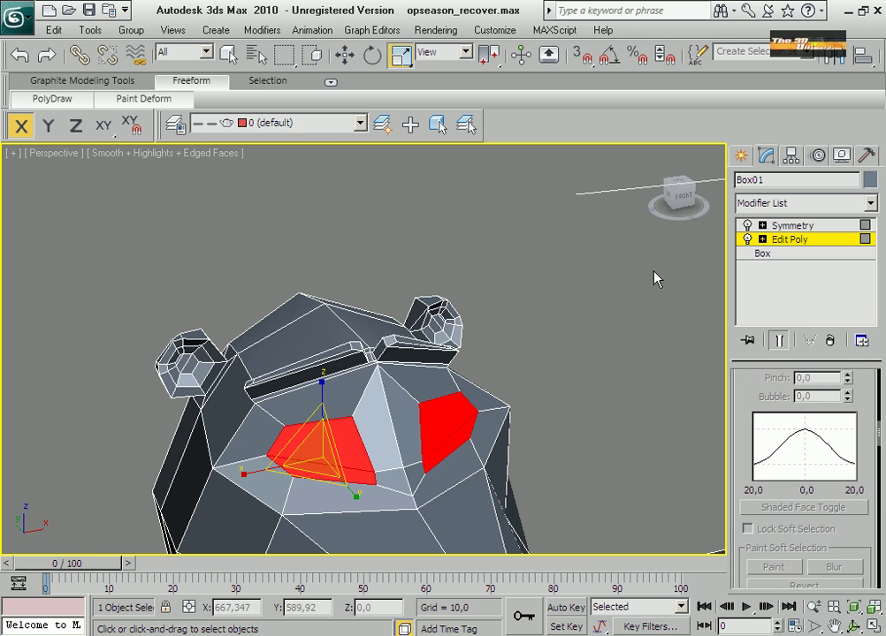
key("2")
left_click(362, 445)
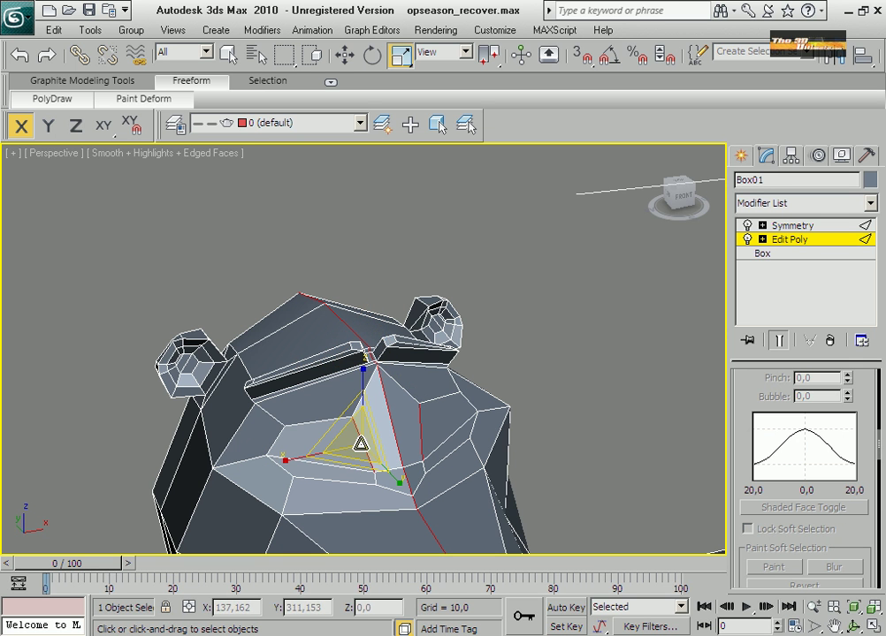
left_click_drag(314, 428, 359, 480)
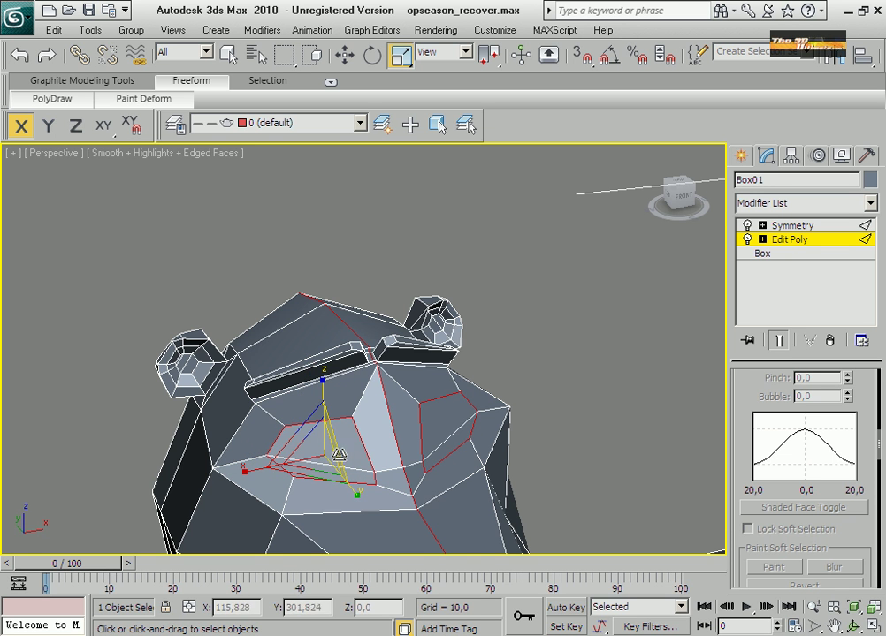
right_click(378, 472)
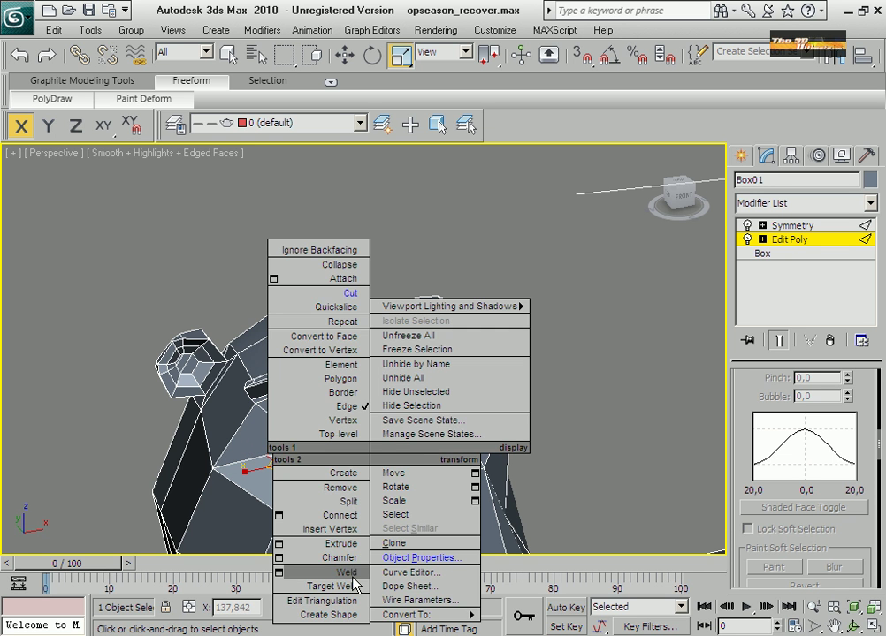
left_click(352, 559)
left_click_drag(353, 485, 353, 475, "shift")
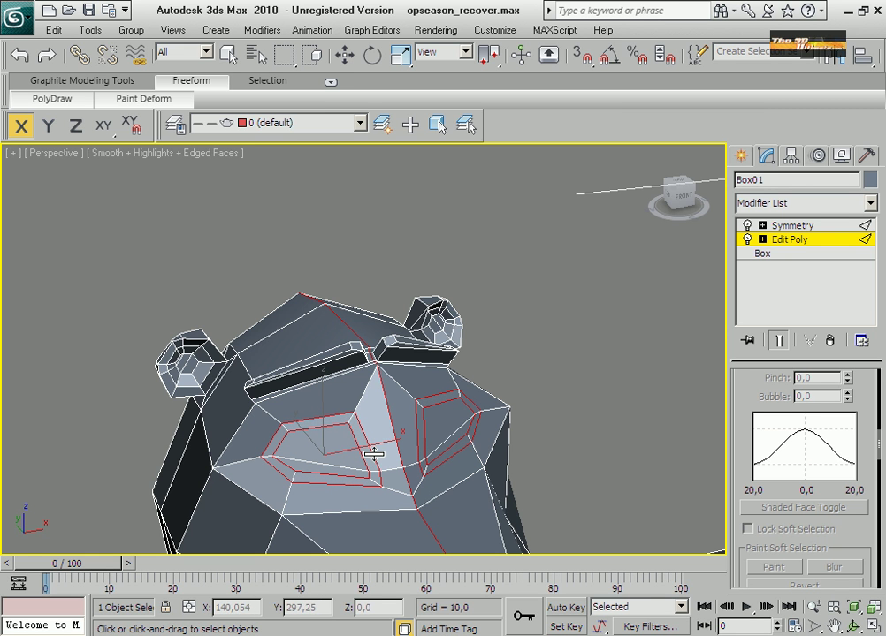
Extrude the inner-side, upper and outer-side polygons of the eye rim slightly outward and scale them down into an eyelid
key("4")
left_click(369, 456)
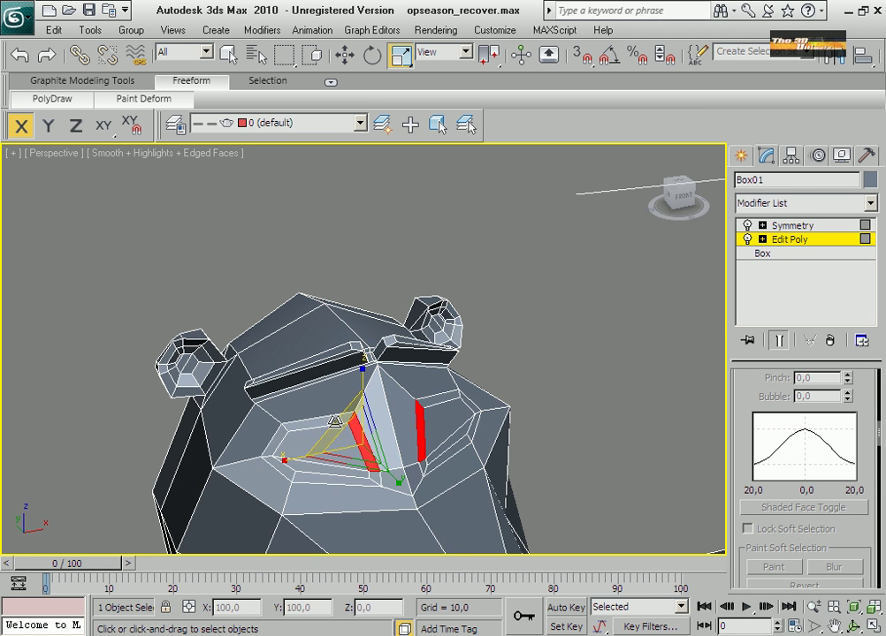
left_click(323, 424, "ctrl")
left_click(269, 451, "ctrl")
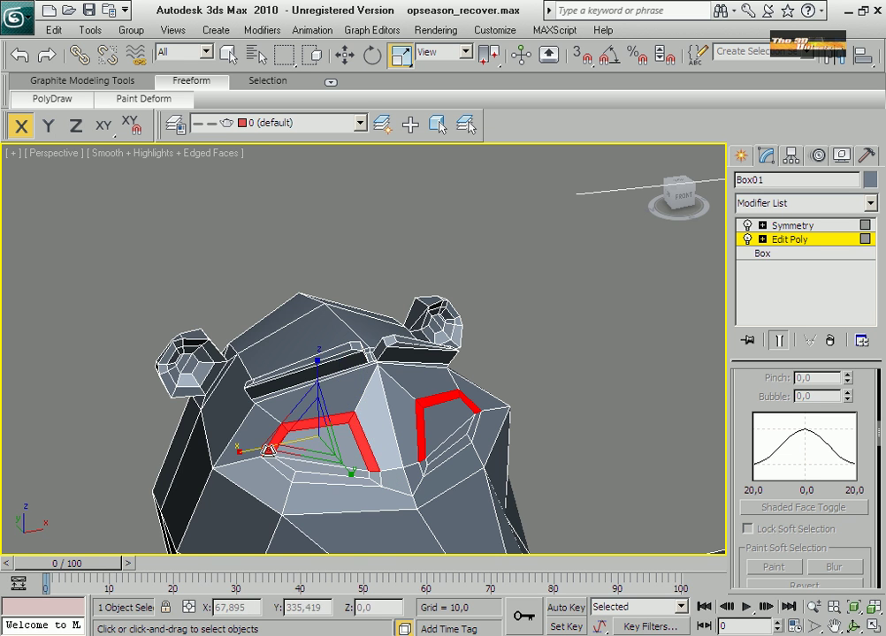
right_click(268, 452)
left_click(239, 494)
left_click_drag(365, 449, 365, 434)
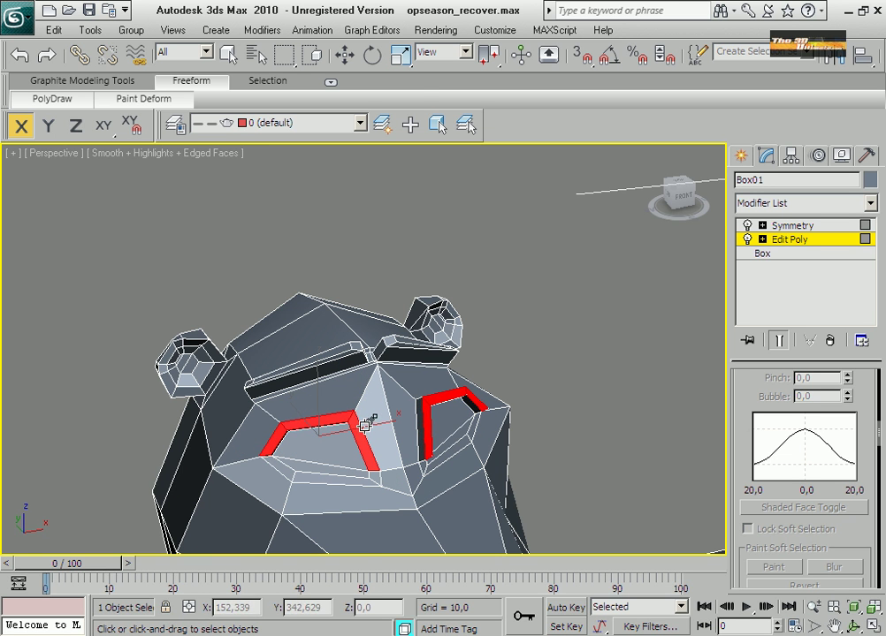
left_click(400, 54)
left_click_drag(316, 442, 316, 461)
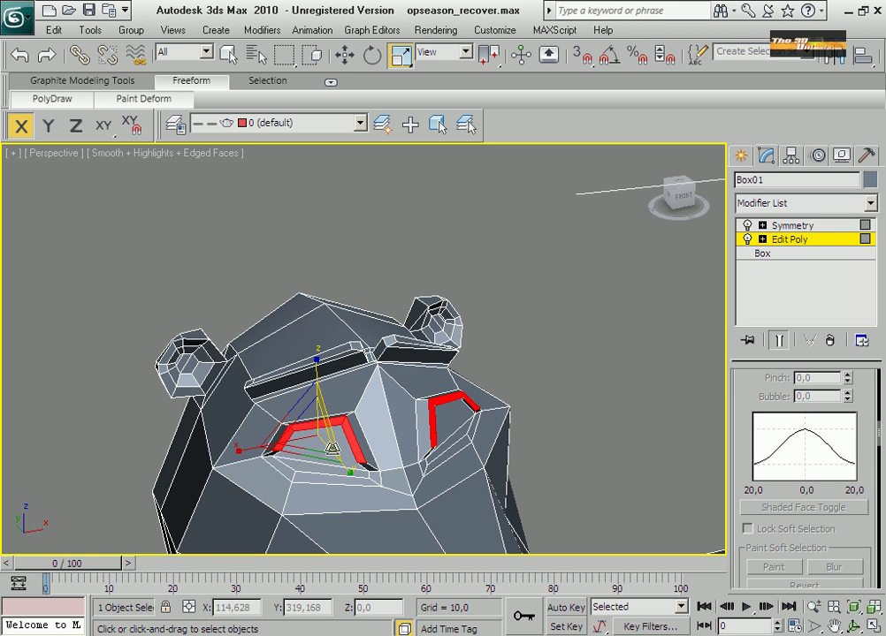
Select the two polygons inside the eye rim and extrude them inward to form the eye socket
left_click(331, 449)
left_click(313, 464, "ctrl")
right_click(311, 462)
left_click(285, 511)
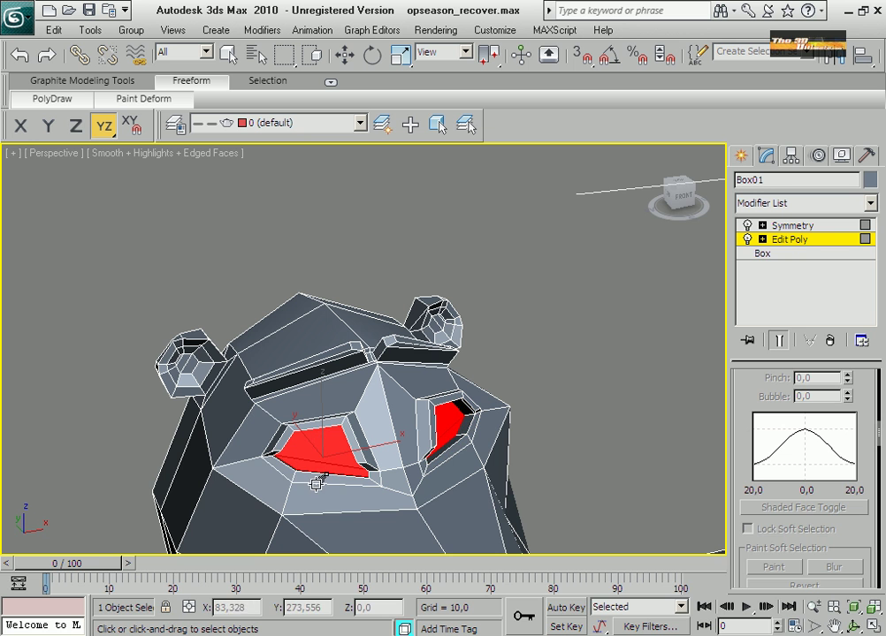
Make the recessed eye socket polygons planar and scale them down
scroll(820, 538, "down", 10)
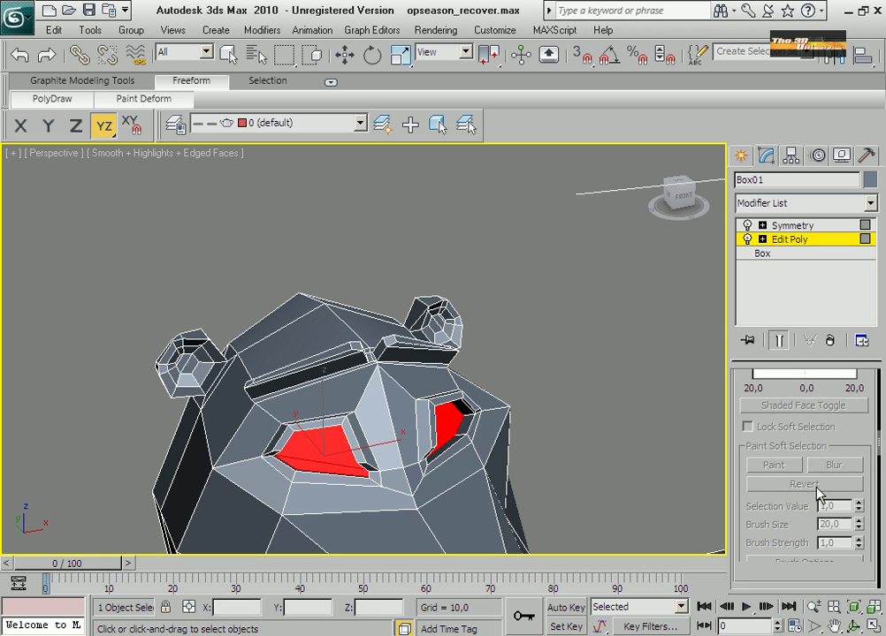
scroll(814, 484, "down", 5)
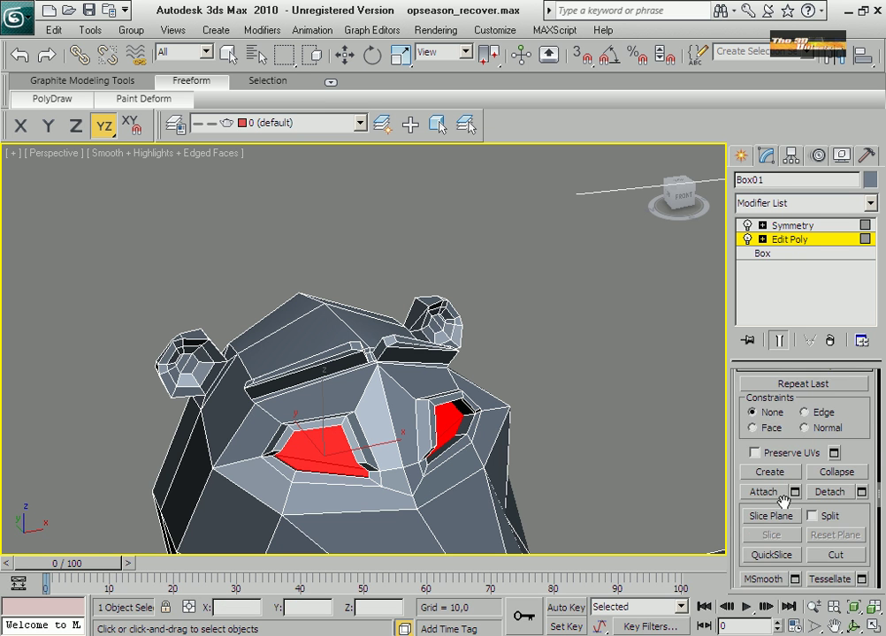
left_click(769, 520)
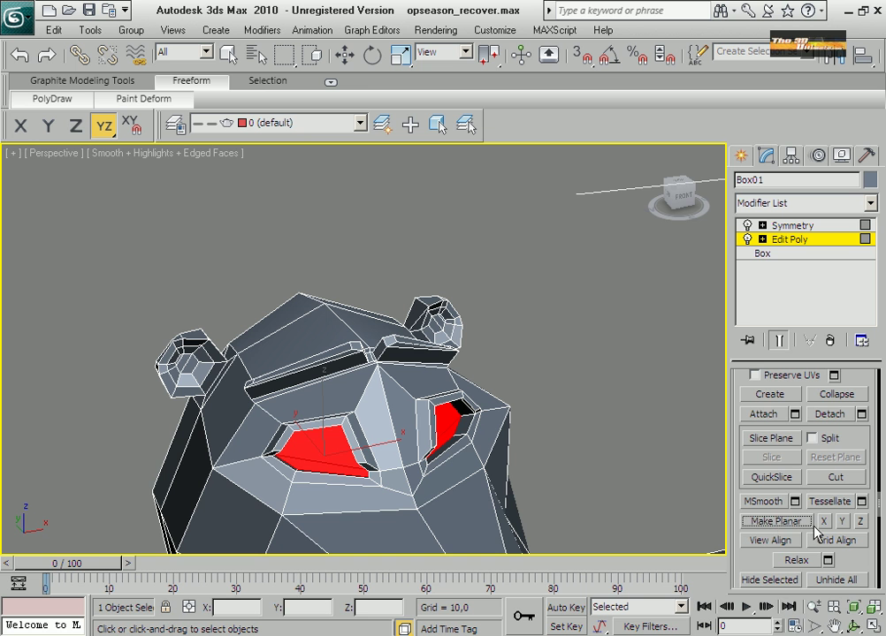
left_click(400, 54)
left_click_drag(297, 483, 311, 470)
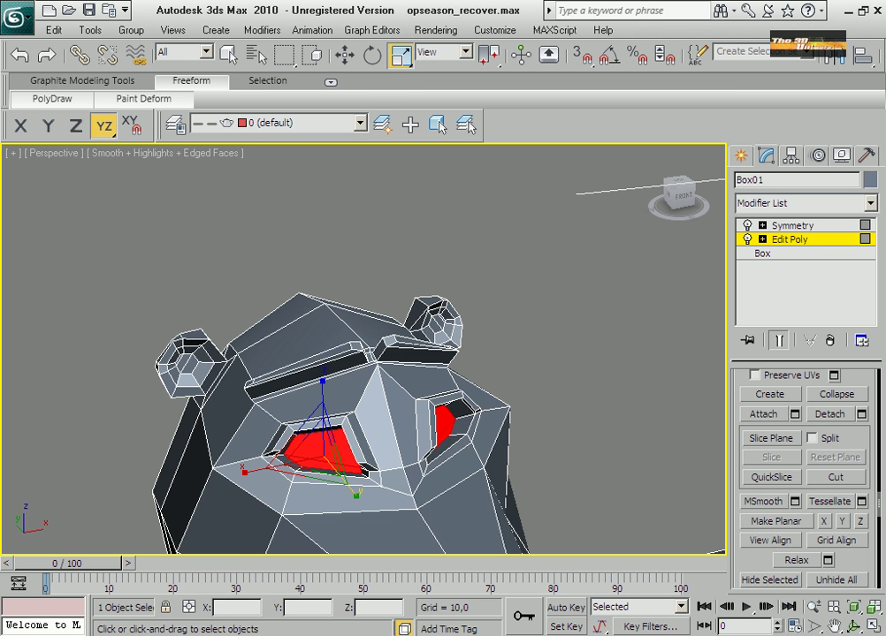
Move the cheek vertices at the side of the head about 8 units outward along X to widen the face
left_click(854, 627)
left_click_drag(339, 341, 324, 378)
scroll(528, 338, "up", 5)
scroll(344, 380, "down", 5)
scroll(324, 380, "down", 8)
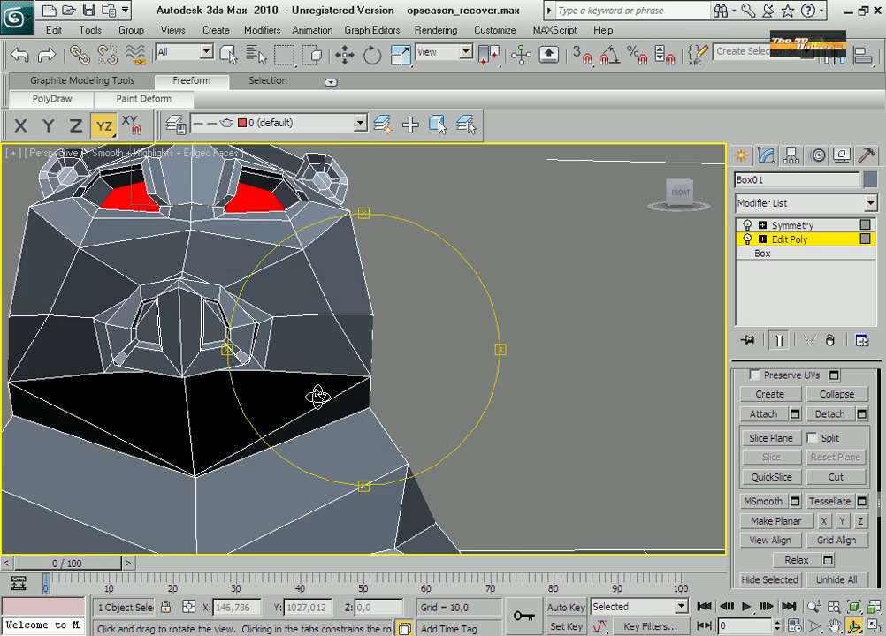
scroll(318, 396, "up", 3)
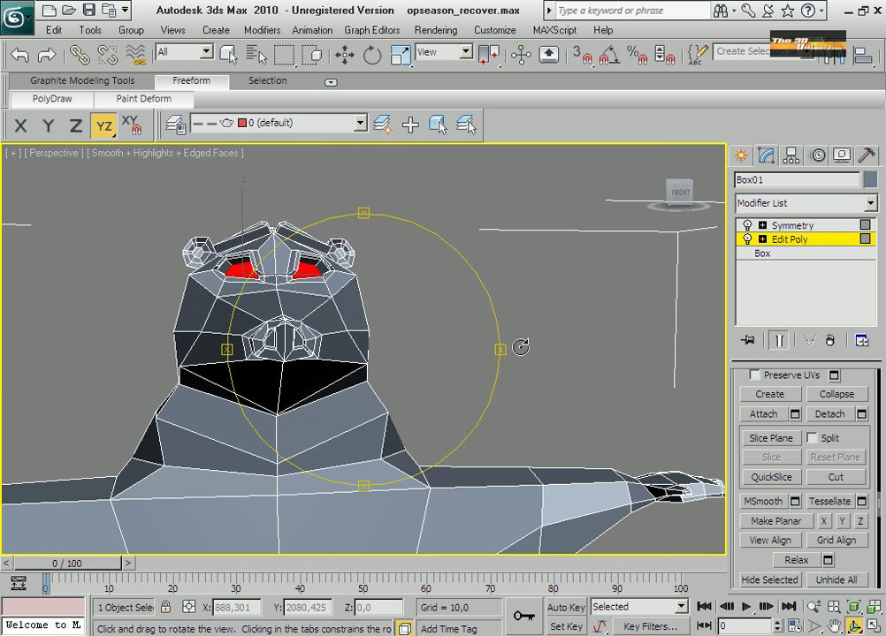
key("Escape")
key("1")
left_click_drag(212, 347, 206, 329)
left_click(346, 56)
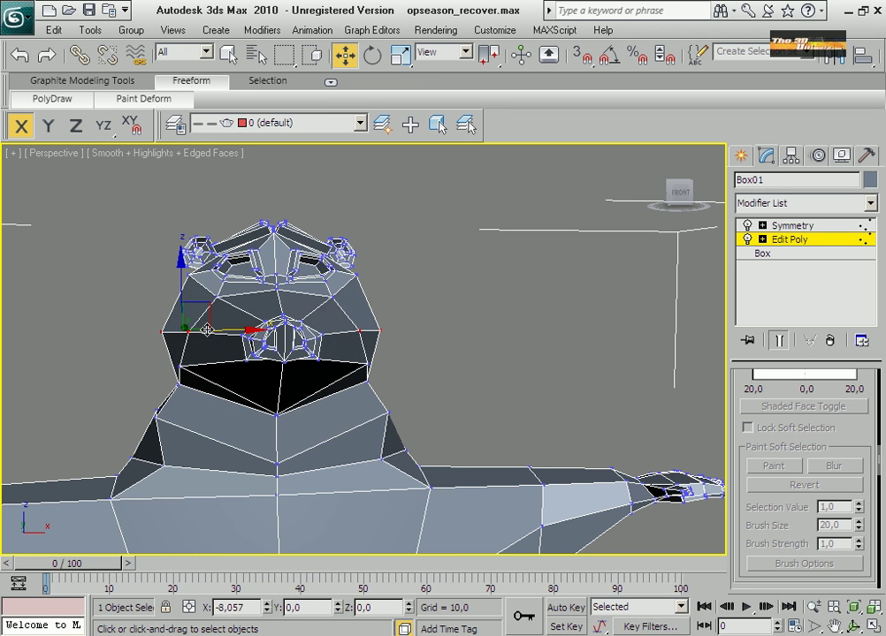
left_click(459, 400)
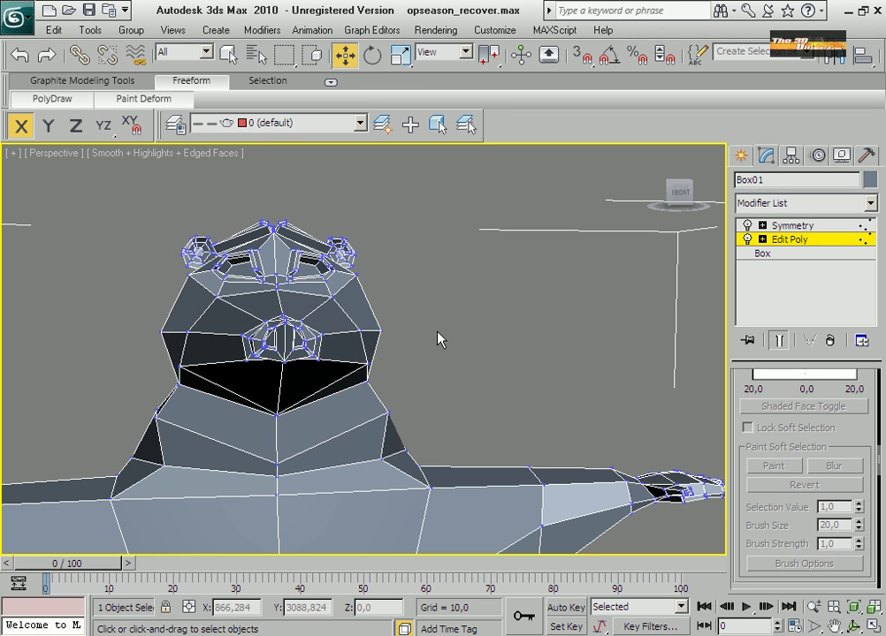
Switch off the Symmetry result and cut a new edge across the lower mid-plane side of the muzzle
left_click(750, 226)
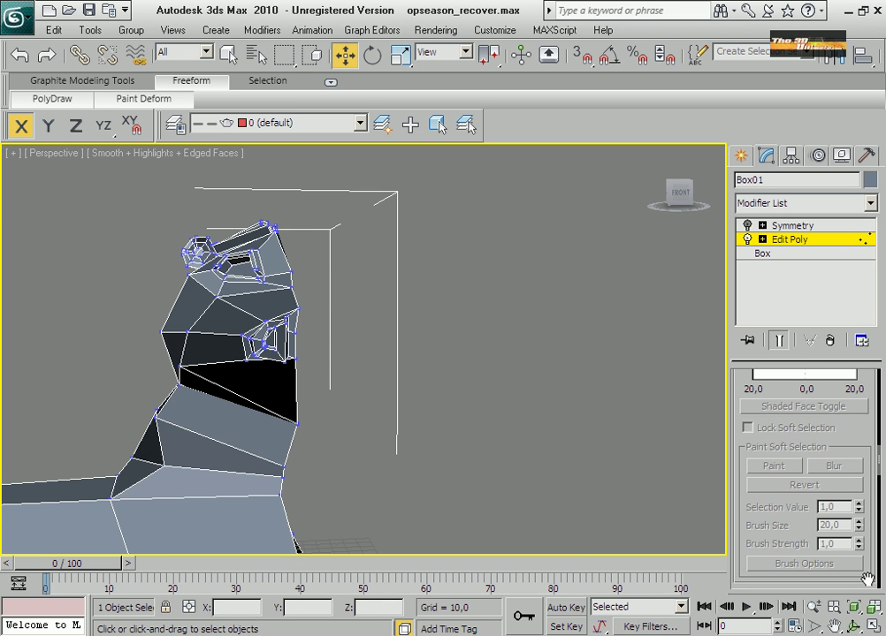
left_click(853, 626)
left_click_drag(364, 357, 448, 313)
left_click(834, 626)
scroll(423, 346, "up", 5)
scroll(439, 332, "down", 5)
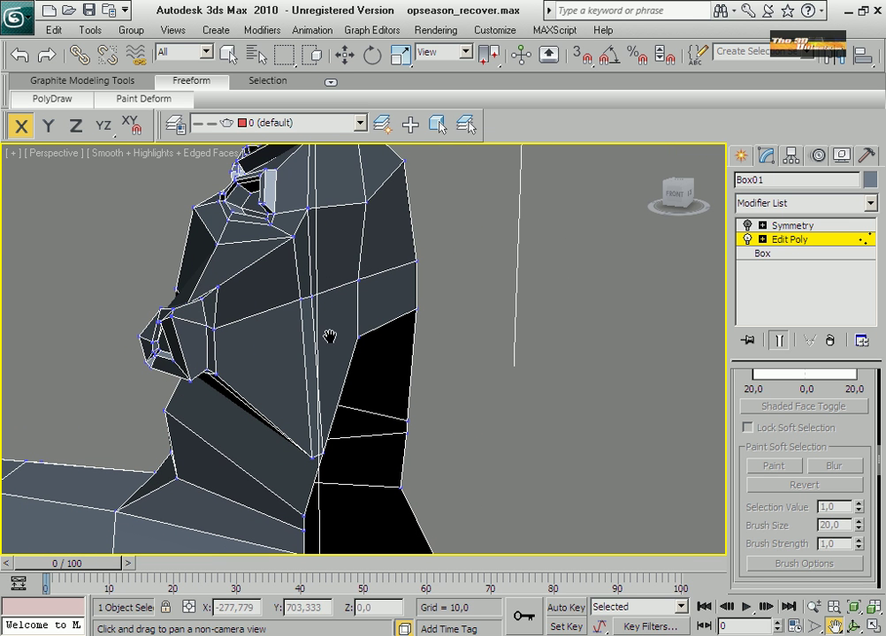
right_click(234, 372)
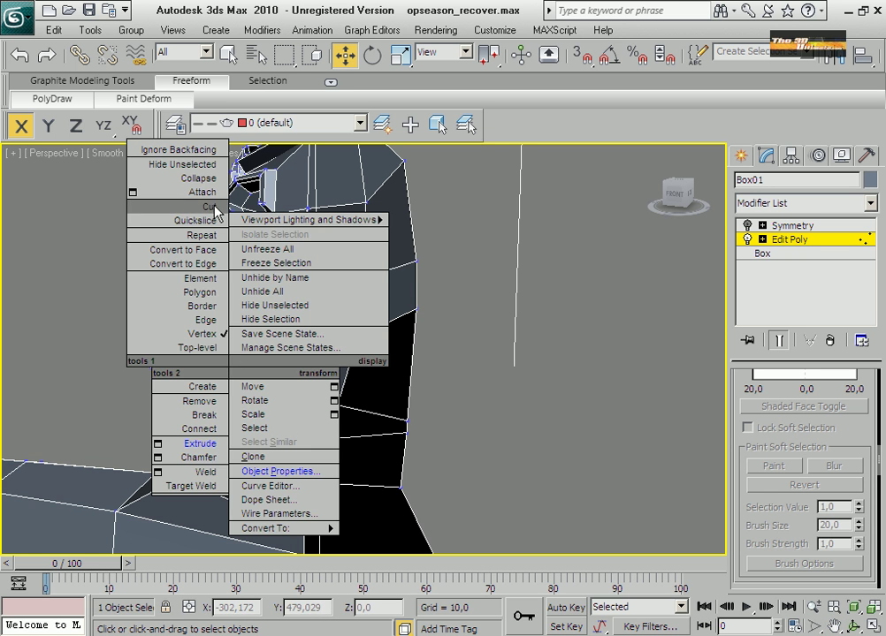
left_click(210, 206)
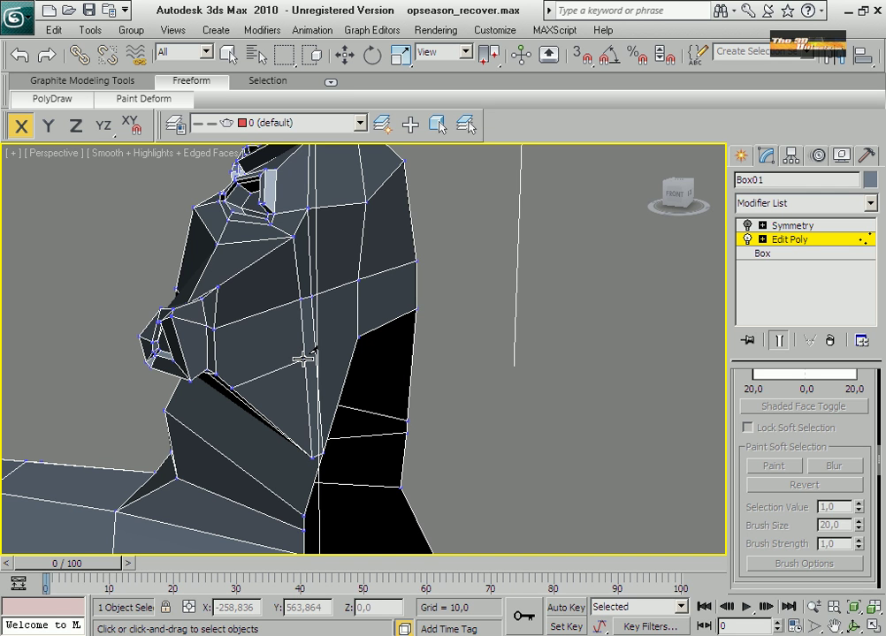
Chamfer the newly cut muzzle edge into two parallel edges that bound a narrow mouth strip
key("2")
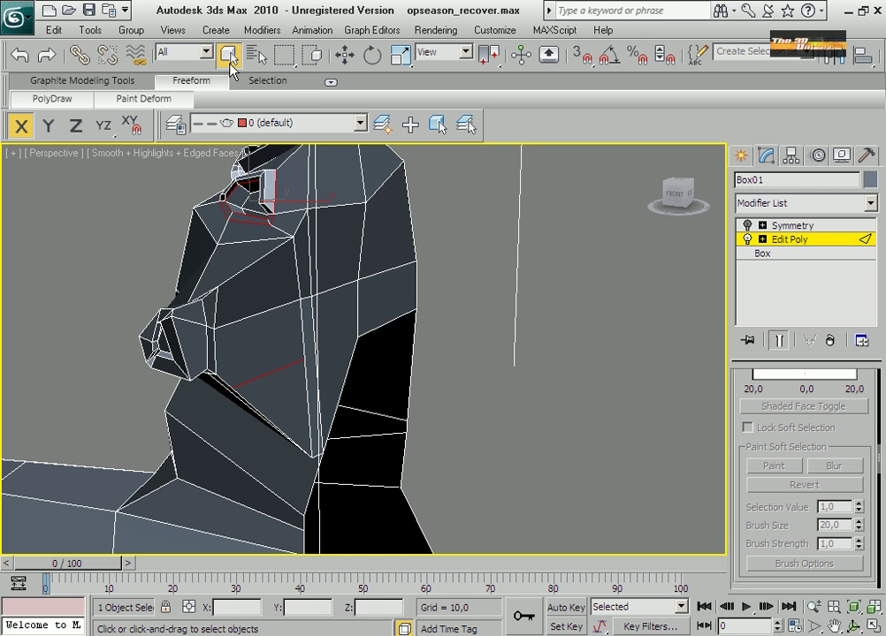
left_click(264, 375)
right_click(263, 375)
left_click(244, 474)
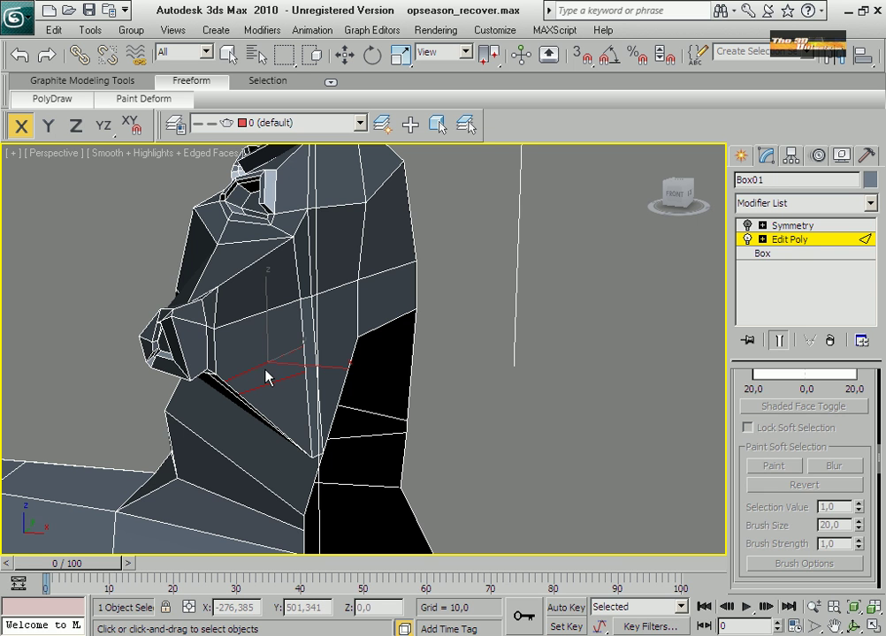
Select the narrow polygon between the chamfered edges and extrude it into the head to open the mouth cavity
key("4")
key("q")
left_click(263, 375)
right_click(263, 375)
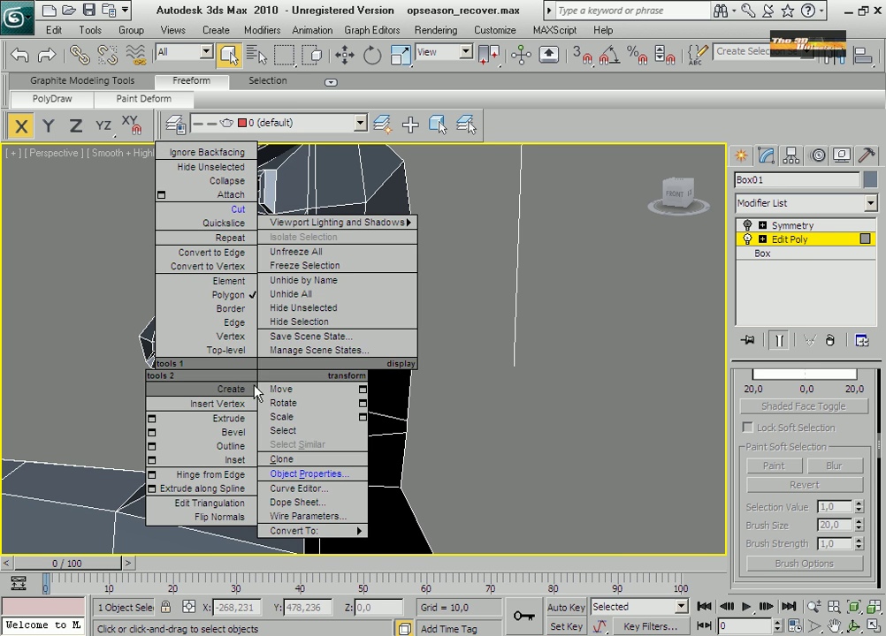
left_click(175, 417)
left_click_drag(256, 366, 253, 419)
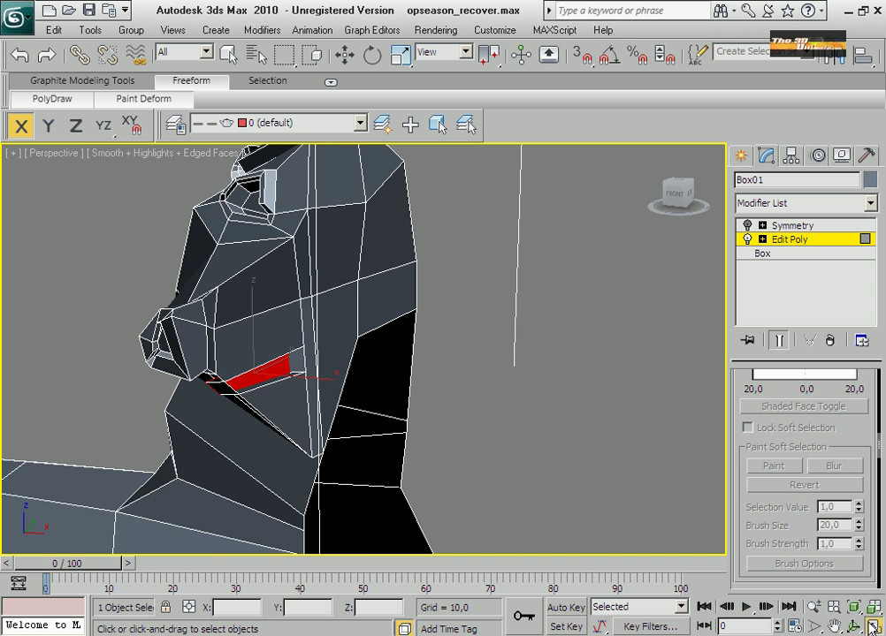
Deepen the mouth cavity in the front view by moving its extruded polygon sideways to about X -50.6
left_click(873, 628)
right_click(617, 323)
left_click(872, 628)
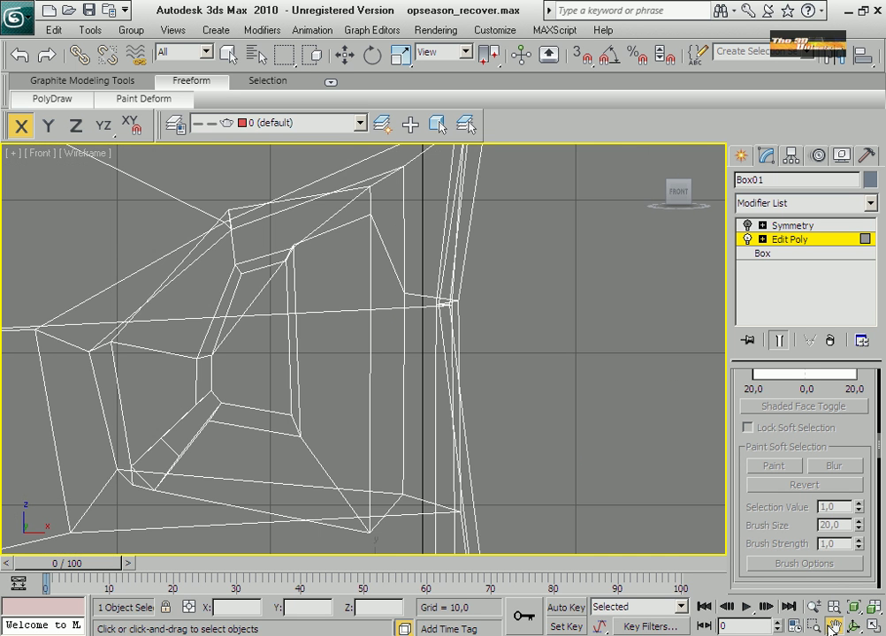
left_click(833, 627)
left_click_drag(495, 448, 526, 402)
scroll(526, 402, "down", 5)
left_click_drag(392, 417, 417, 349)
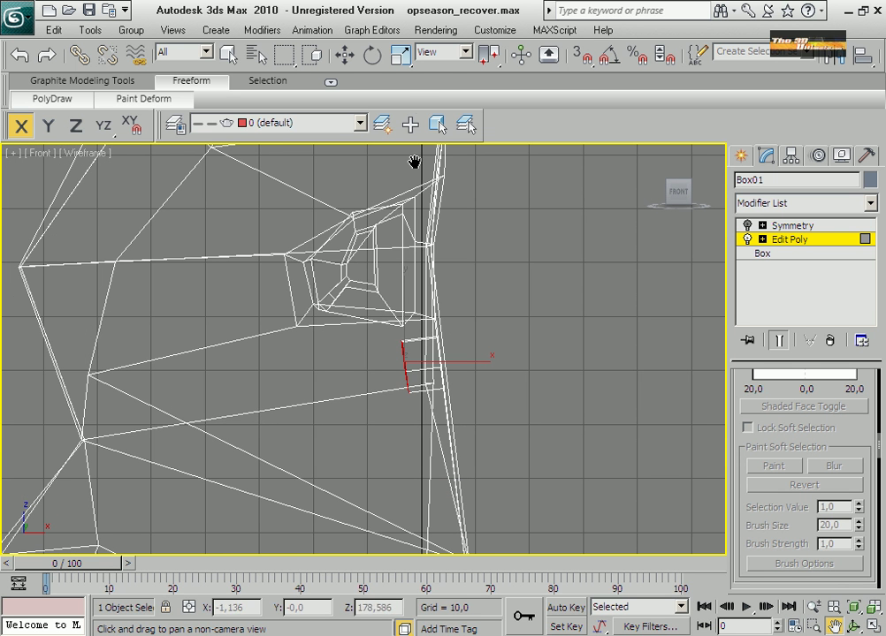
left_click(345, 55)
left_click_drag(425, 344, 177, 383)
left_click(873, 626)
right_click(604, 472)
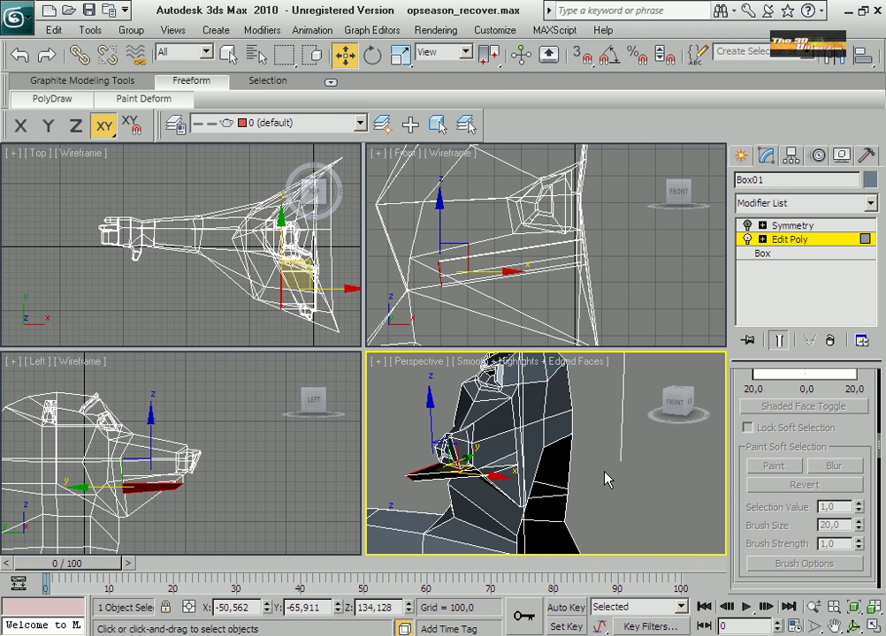
Rotate the mouth cavity's inner polygon about Z in the top view, angling its front end toward the mid-plane
right_click(171, 262)
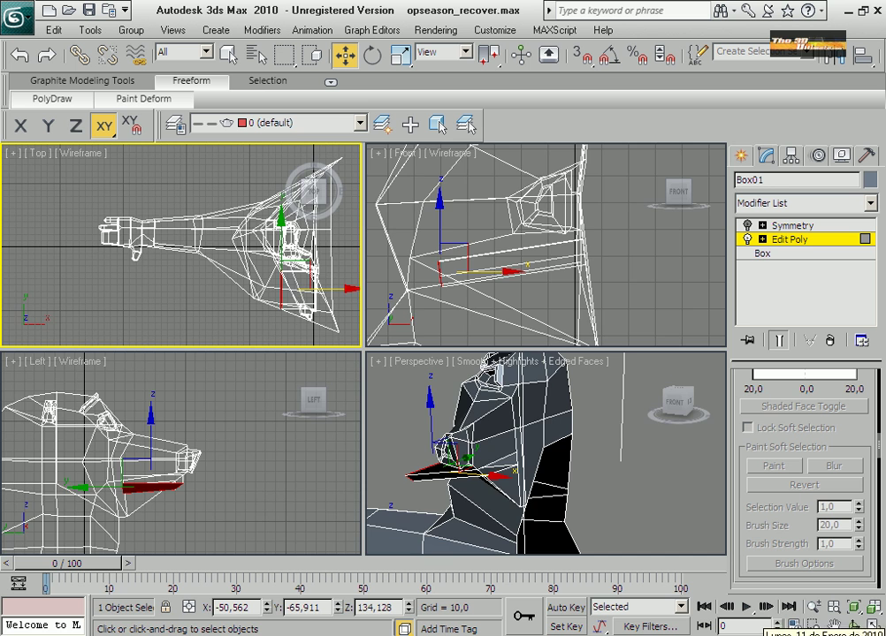
left_click(873, 625)
left_click(833, 628)
left_click_drag(499, 396, 332, 387)
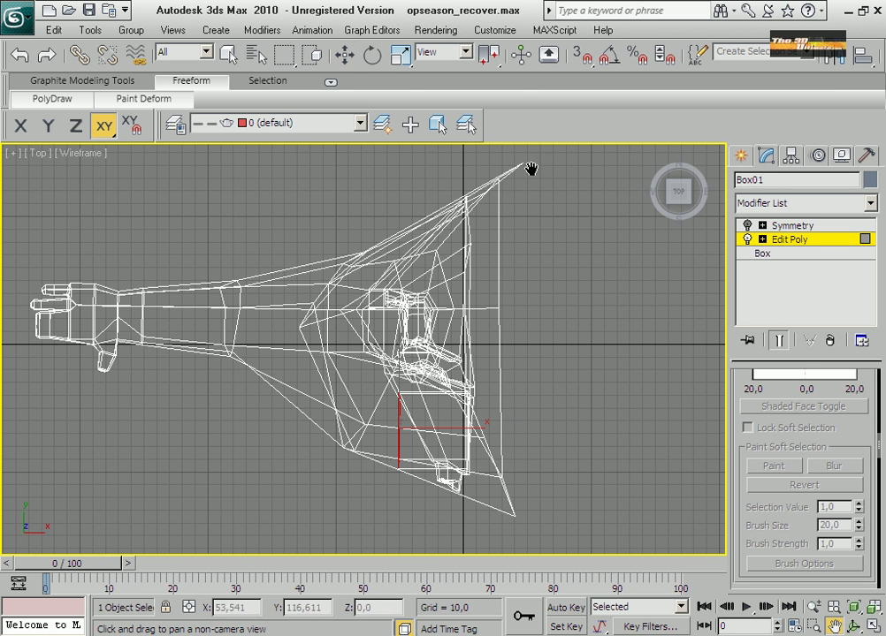
left_click(369, 61)
left_click_drag(369, 484, 409, 497)
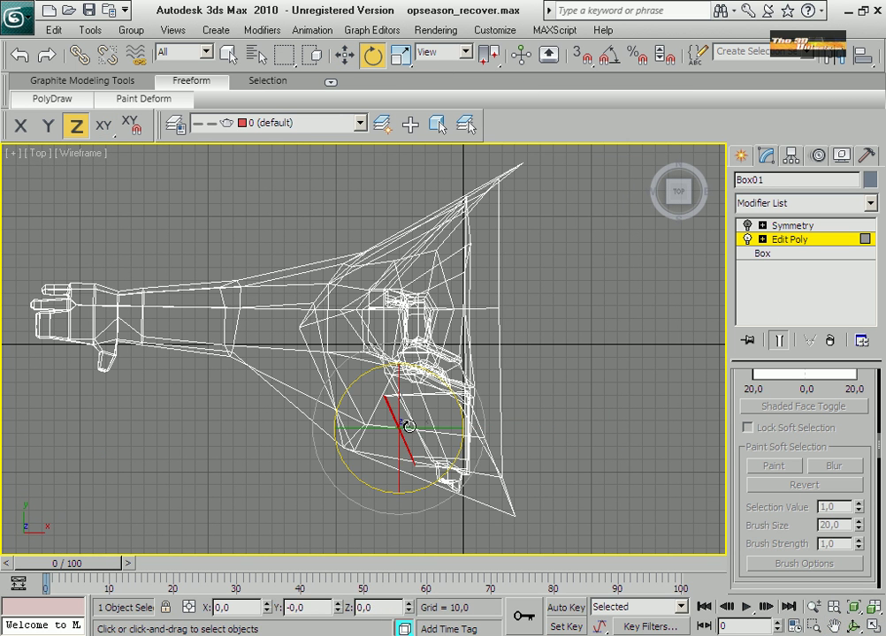
Shift the rotated mouth polygon back toward the mid-plane to about X -34.4, Y -61.0 and lock the selection
left_click(347, 56)
left_click_drag(434, 416, 501, 405, "shift")
key("ctrl+z")
key("space")
key("alt+w")
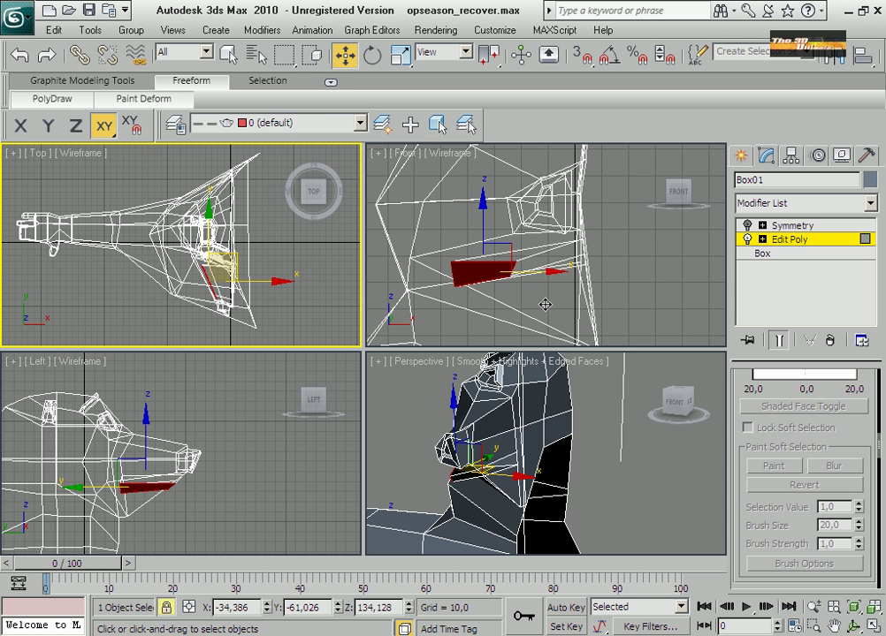
Move the mouth polygon in the perspective view to about X -14.1, Y -45.6 so it sits inside the muzzle
right_click(590, 505)
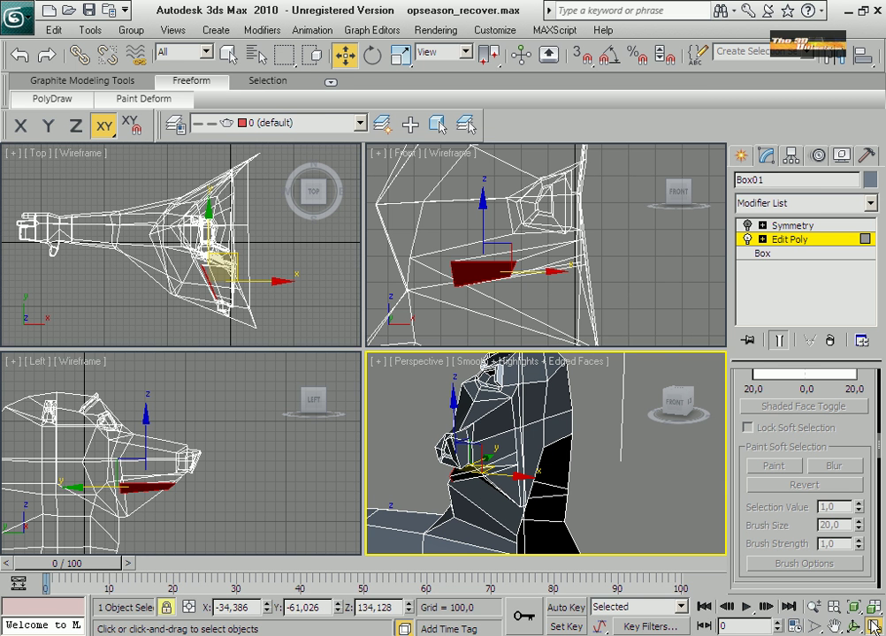
key("alt+w")
key("ctrl+r")
left_click_drag(363, 333, 383, 345)
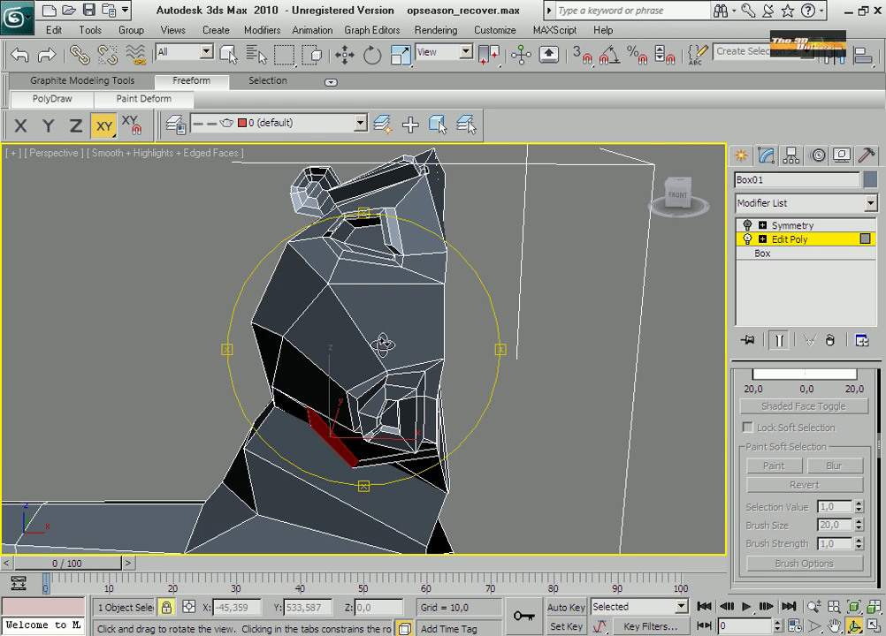
left_click(345, 60)
left_click_drag(356, 432, 411, 418)
left_click(415, 418)
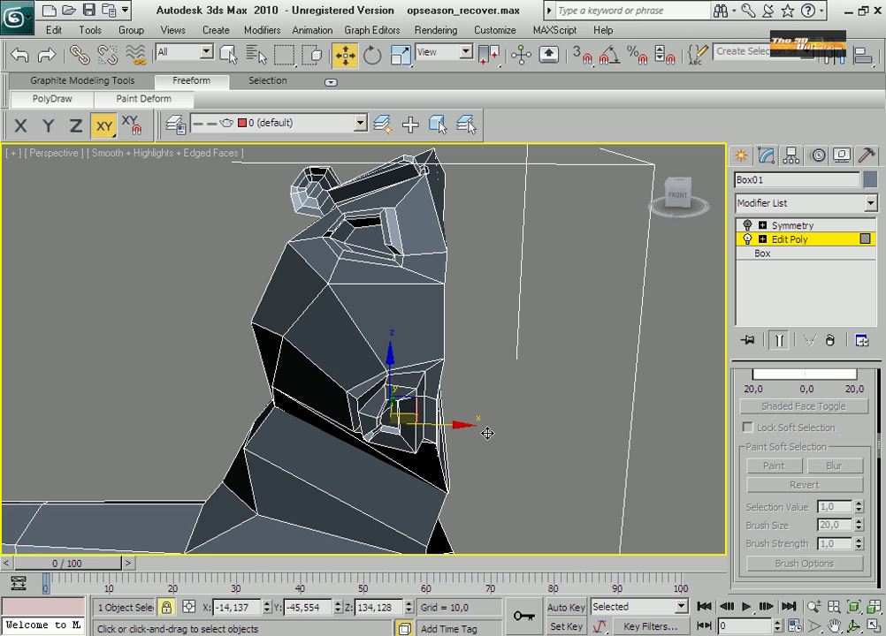
Unlock the selection, reselect the mouth cavity's inner polygon and rotate it about the X axis to untwist it
key("ctrl+r")
left_click_drag(614, 478, 371, 382)
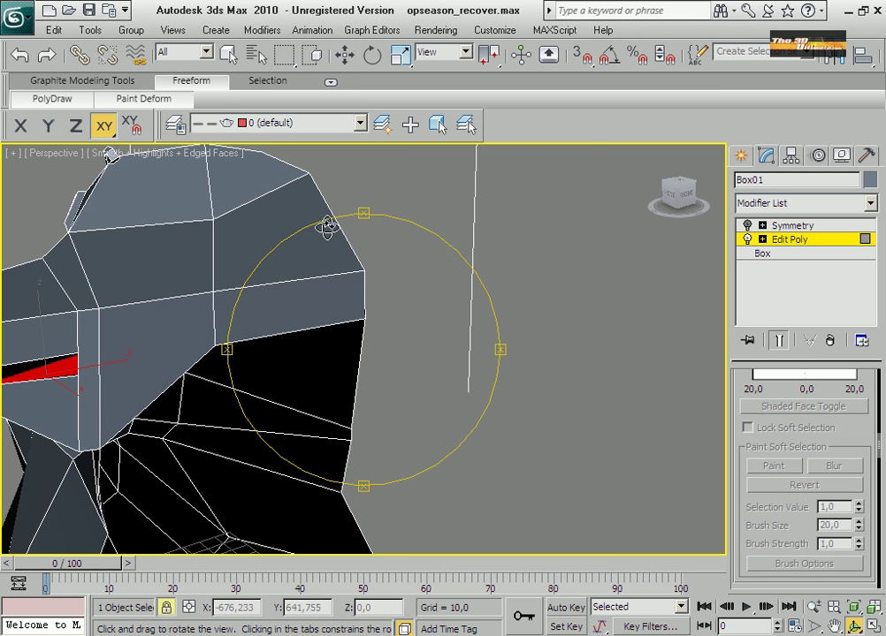
left_click(228, 55)
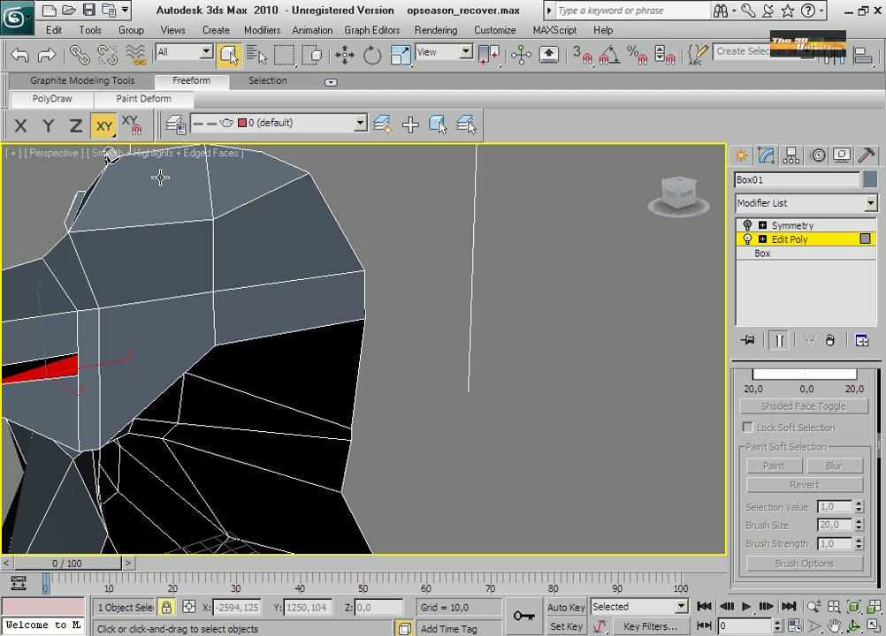
key("ctrl+b")
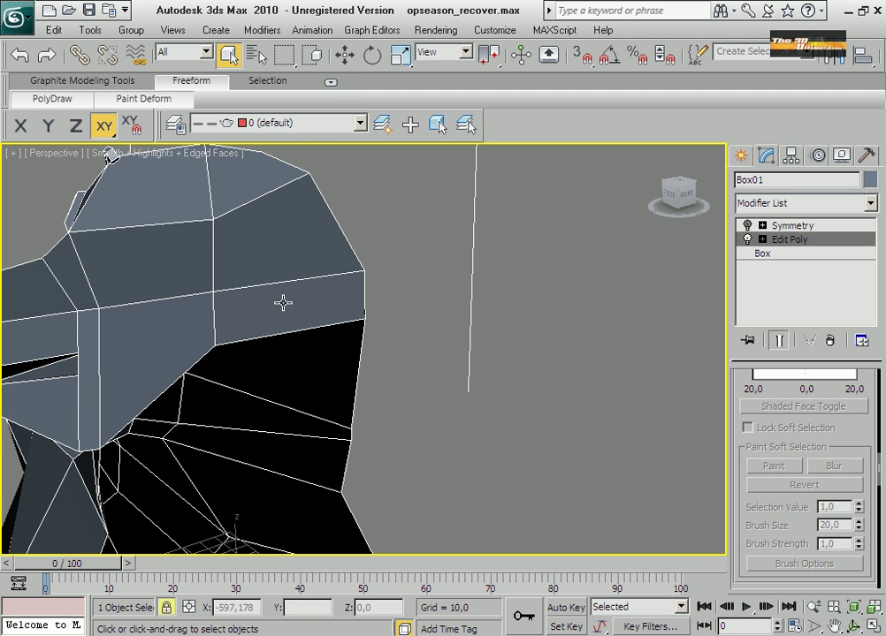
key("space")
left_click(293, 299)
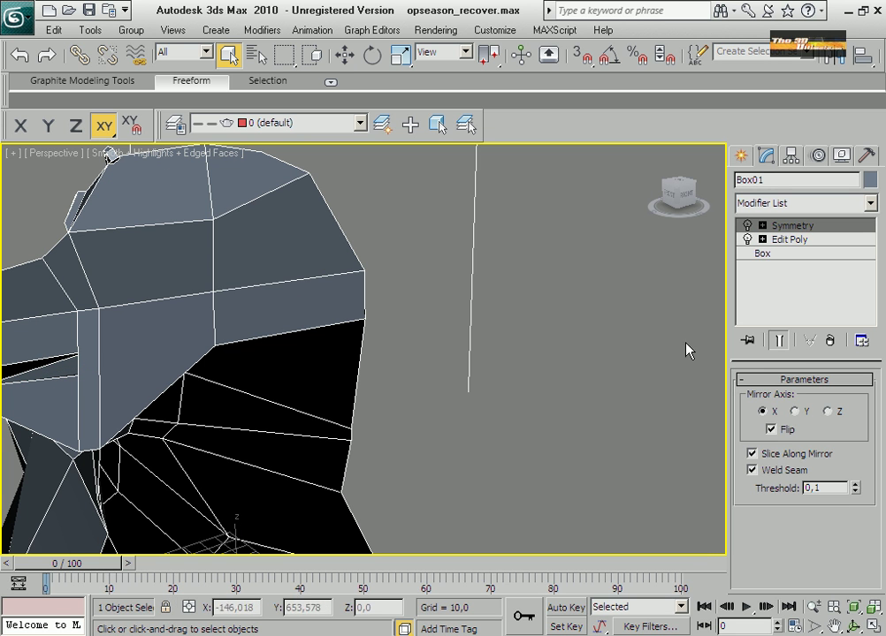
left_click(827, 240)
scroll(797, 450, "up", 5)
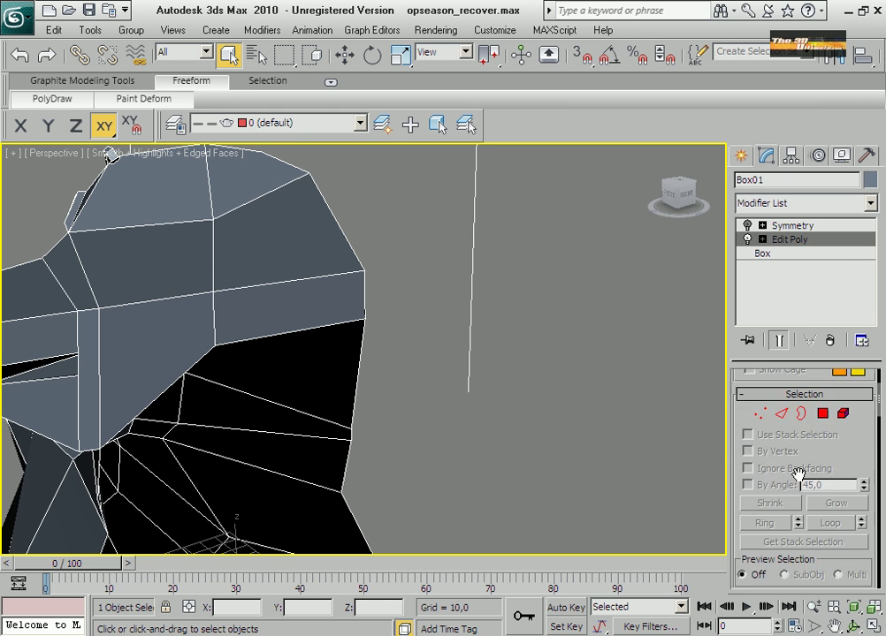
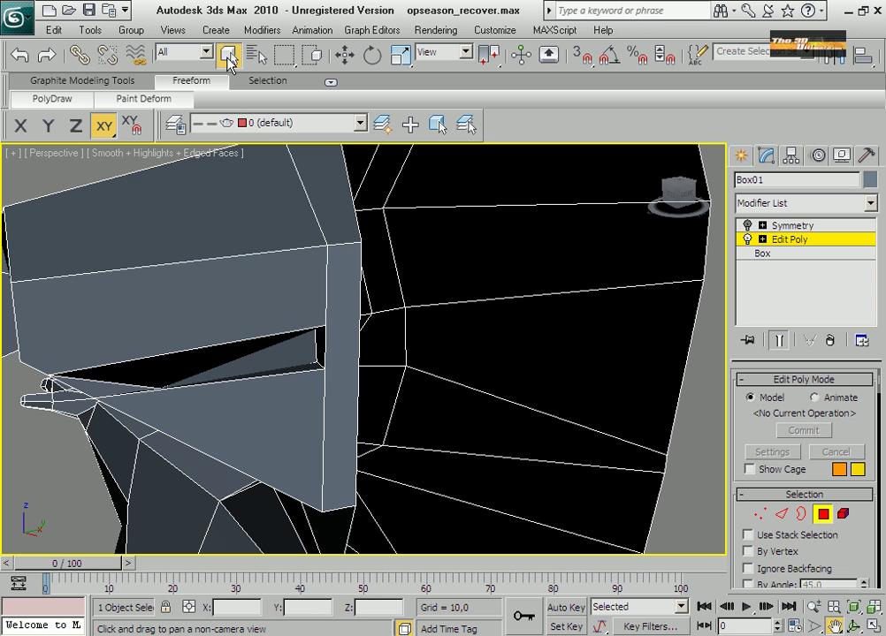
left_click(274, 358)
left_click(371, 54)
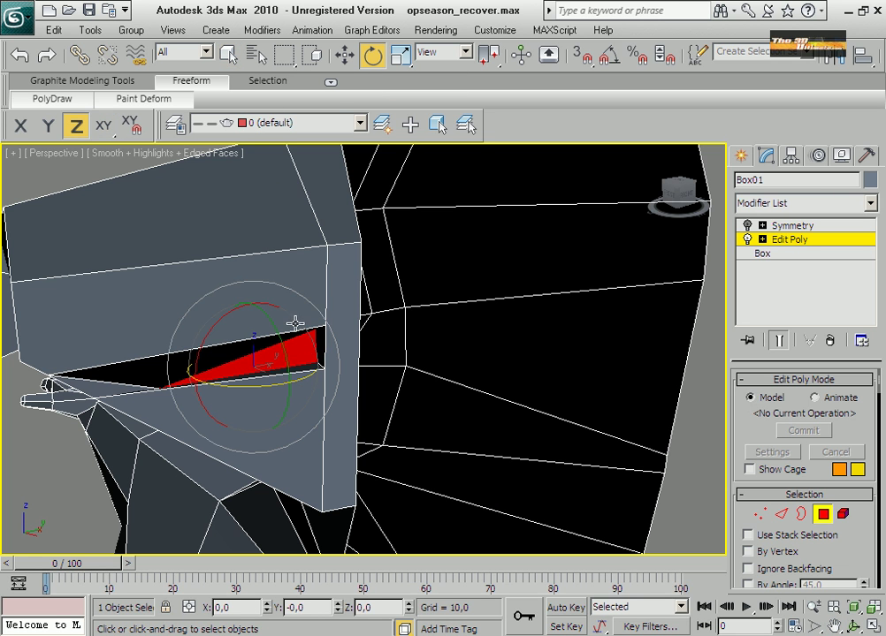
left_click_drag(208, 331, 214, 321)
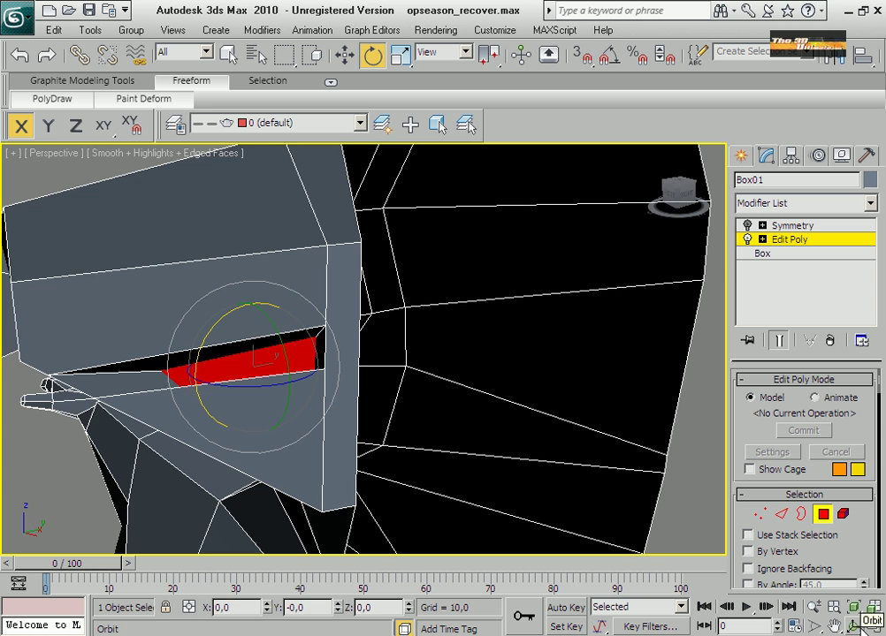
Scale the mouth cavity's inner polygon down uniformly in the left view
key("ctrl+r")
left_click_drag(352, 366, 408, 356)
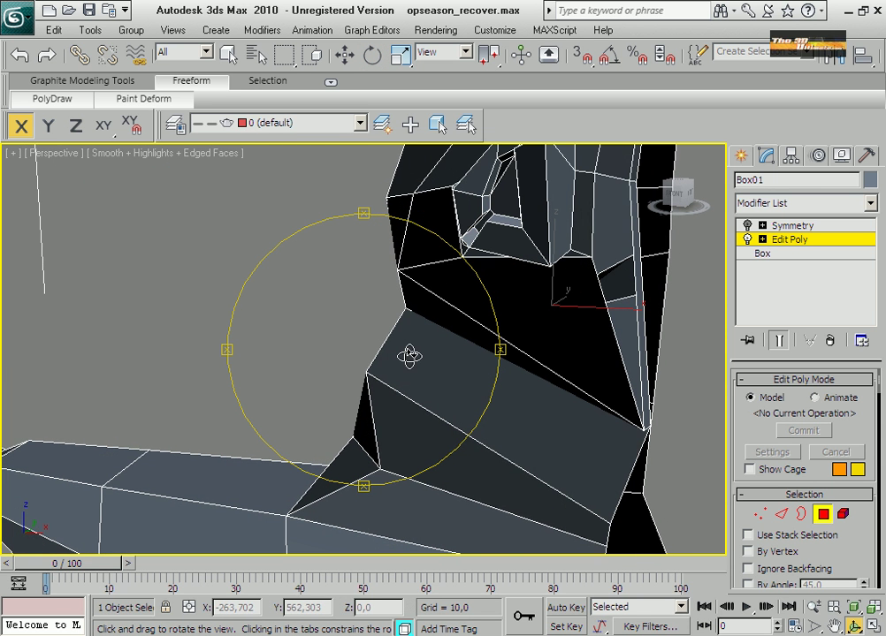
left_click(873, 626)
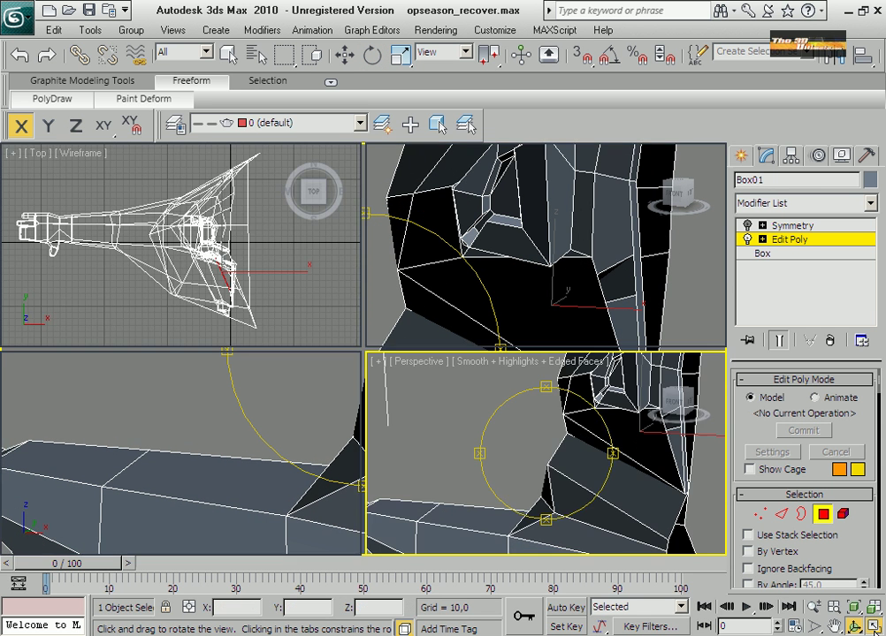
right_click(213, 480)
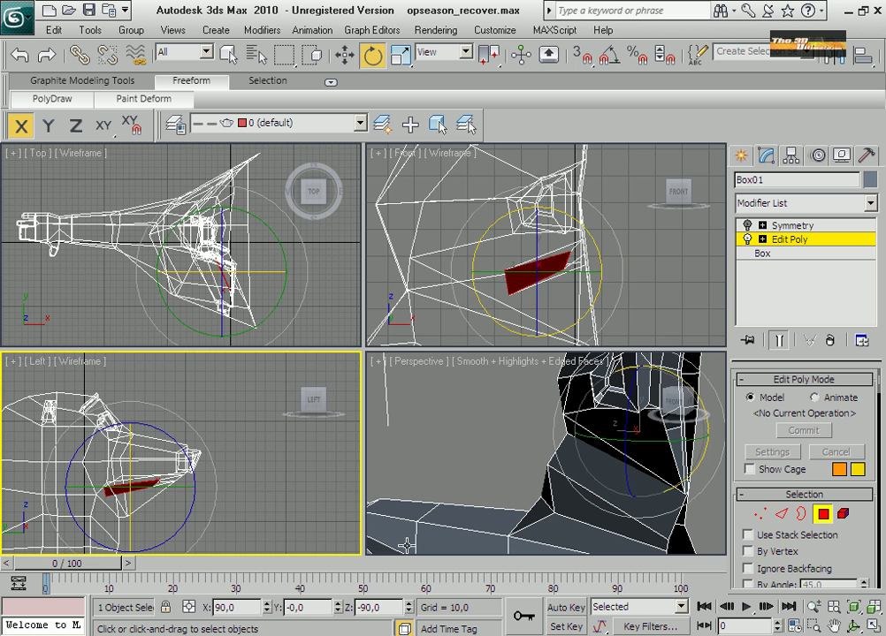
left_click(873, 626)
middle_click_drag(358, 385, 362, 388)
scroll(305, 362, "up", 3)
middle_click_drag(305, 362, 372, 332)
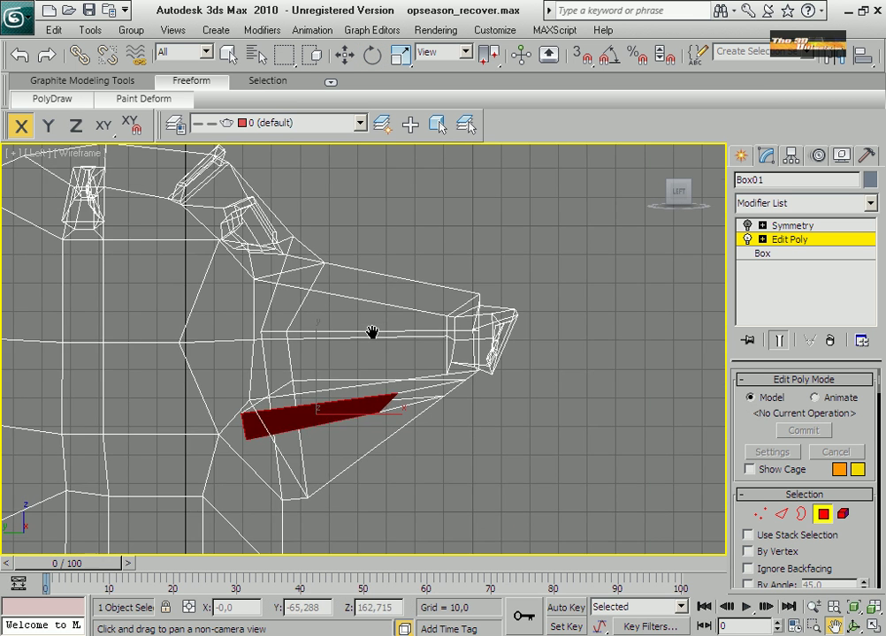
scroll(366, 341, "up", 2)
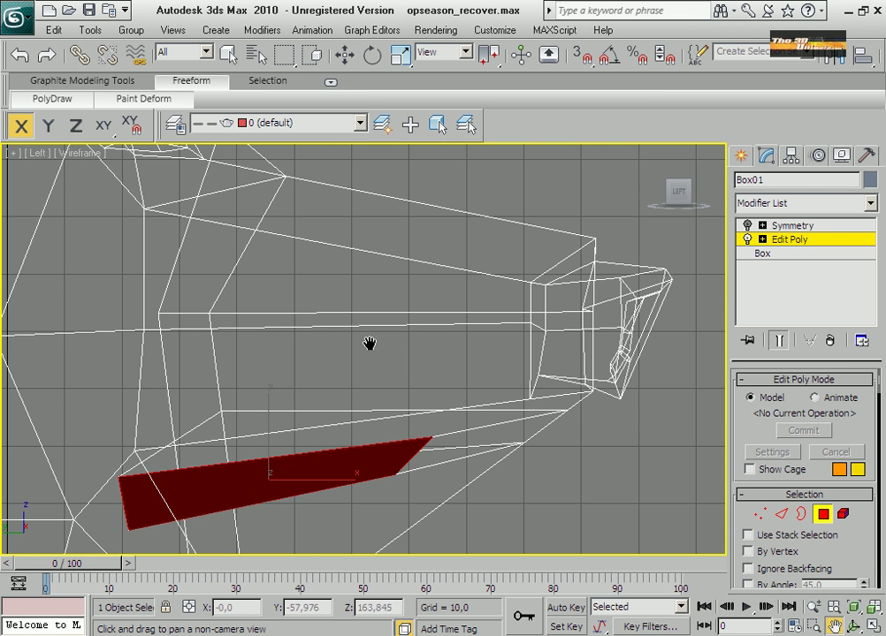
left_click(400, 54)
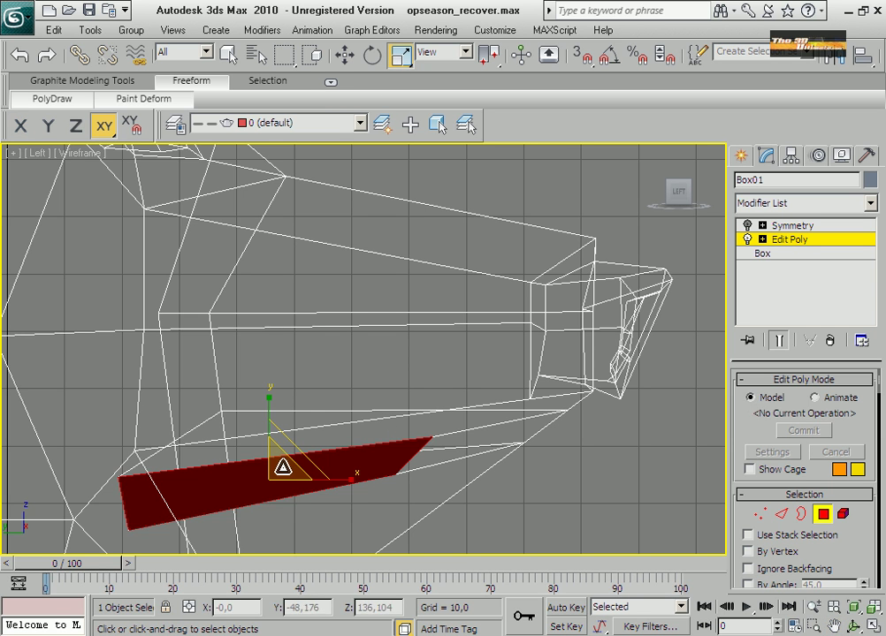
left_click_drag(281, 465, 287, 516)
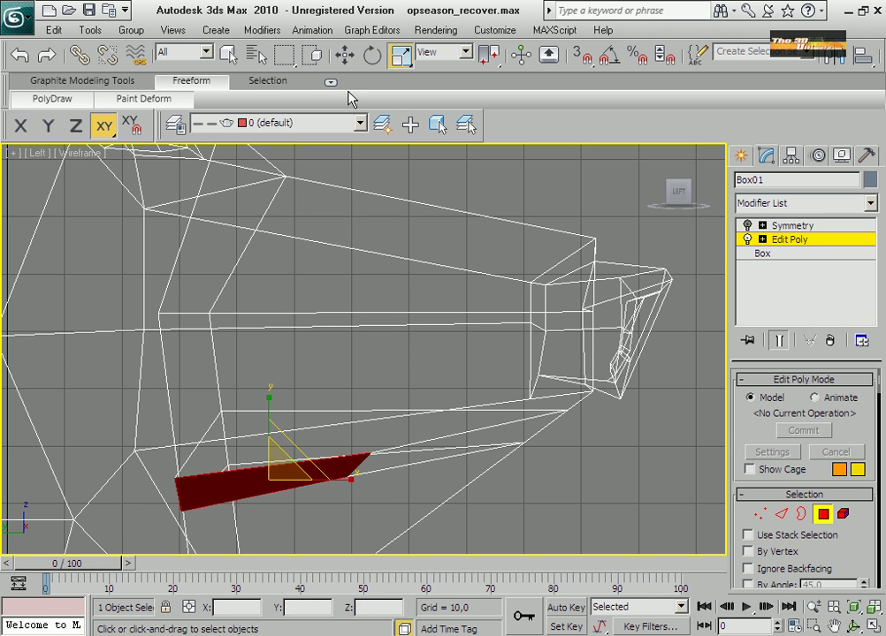
Raise the mouth cavity's inner polygon slightly to about Z 134.9
left_click(344, 54)
mouse_move(268, 417)
left_mouse_down()
mouse_move(268, 406)
mouse_move(267, 422)
left_mouse_up()
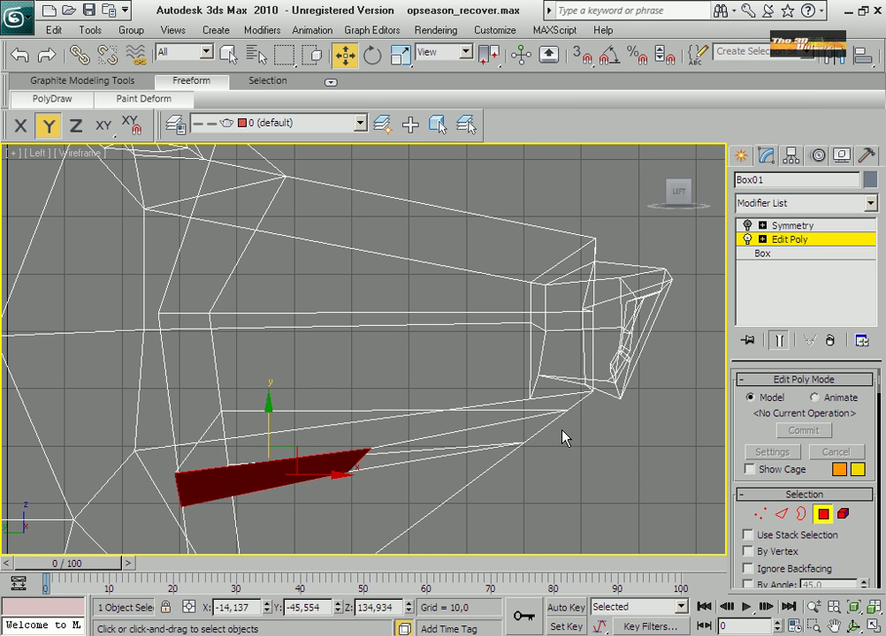
left_click(526, 411)
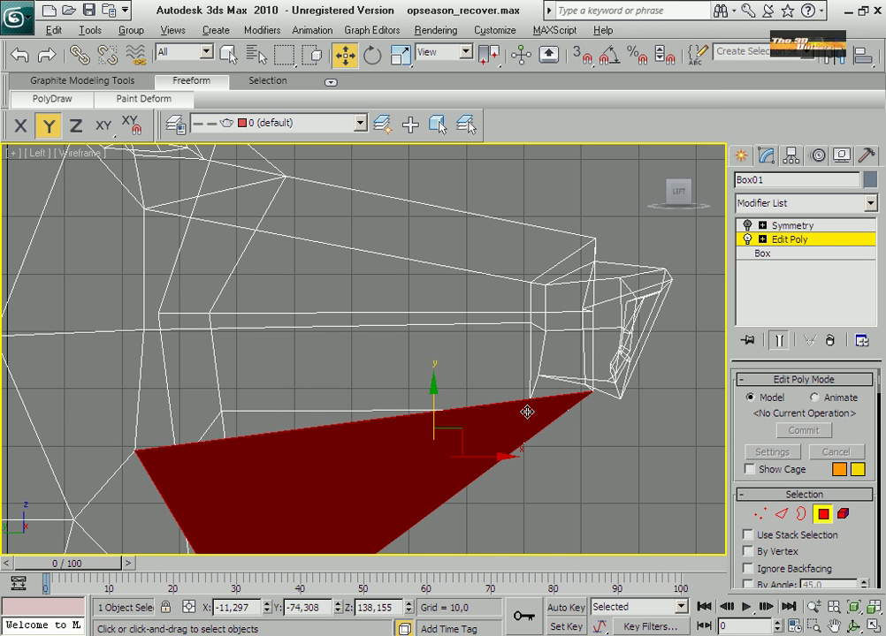
Cut two edges across the large polygon under the muzzle in the left view, following the mouth's upper and lower lines back toward the jaw
key("F2")
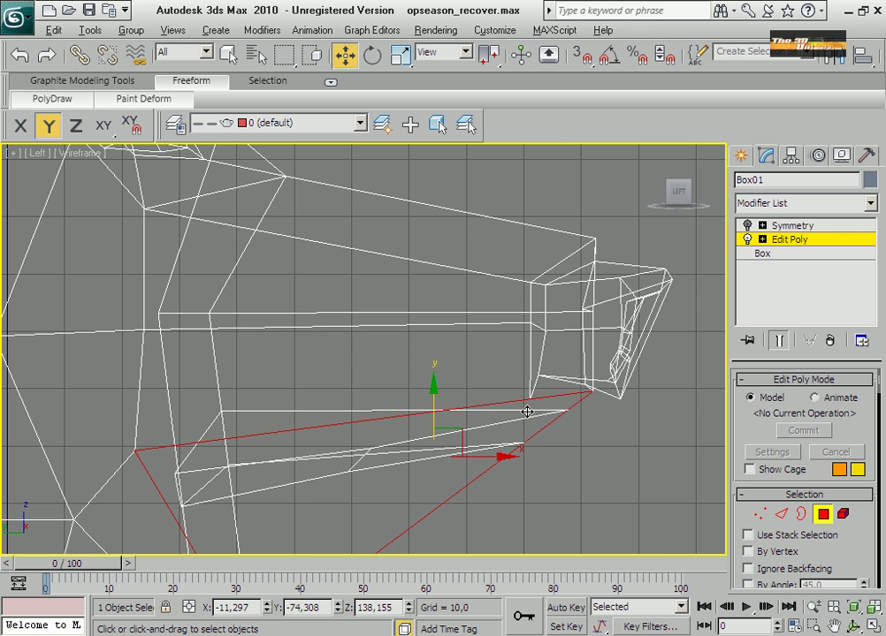
right_click(561, 409)
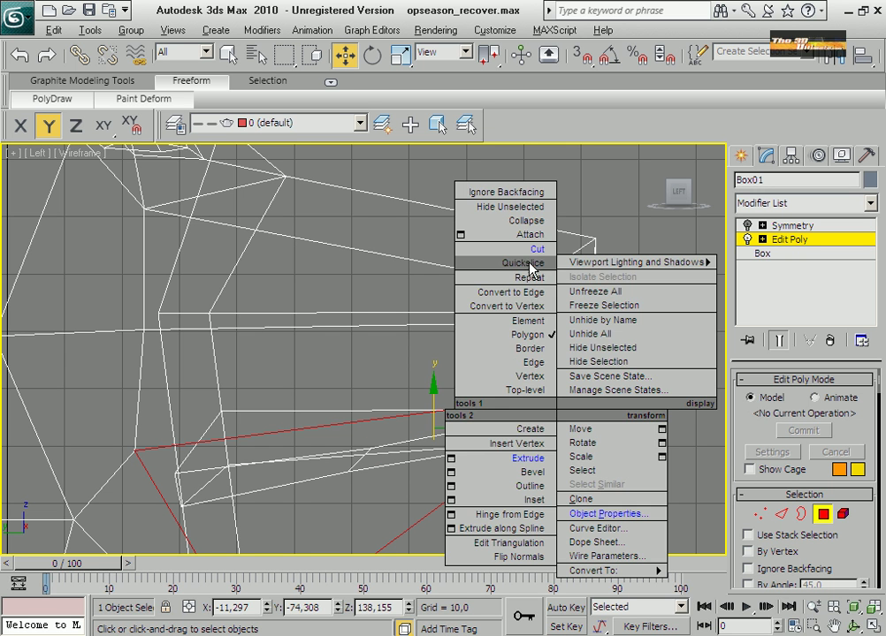
left_click(481, 262)
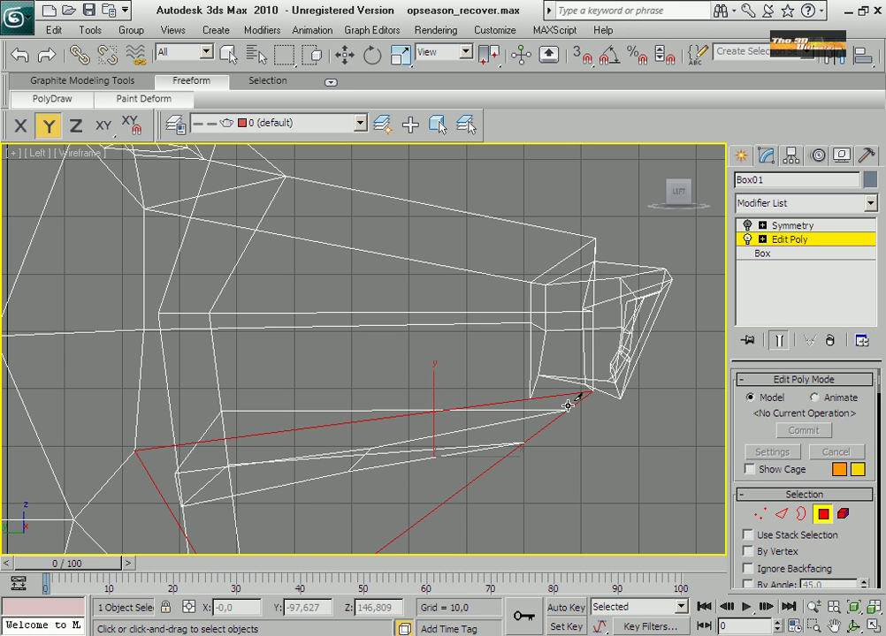
left_click(150, 478)
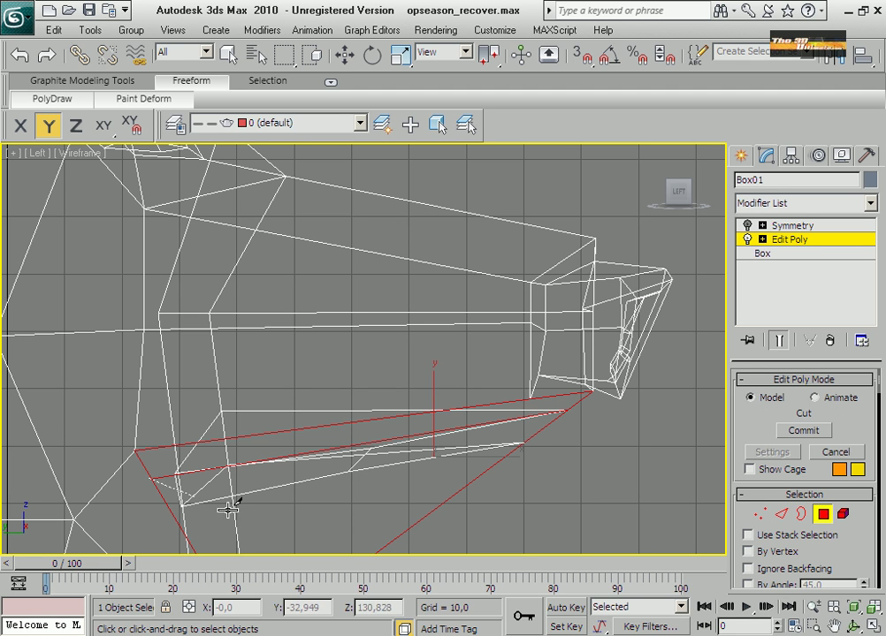
left_click(523, 444)
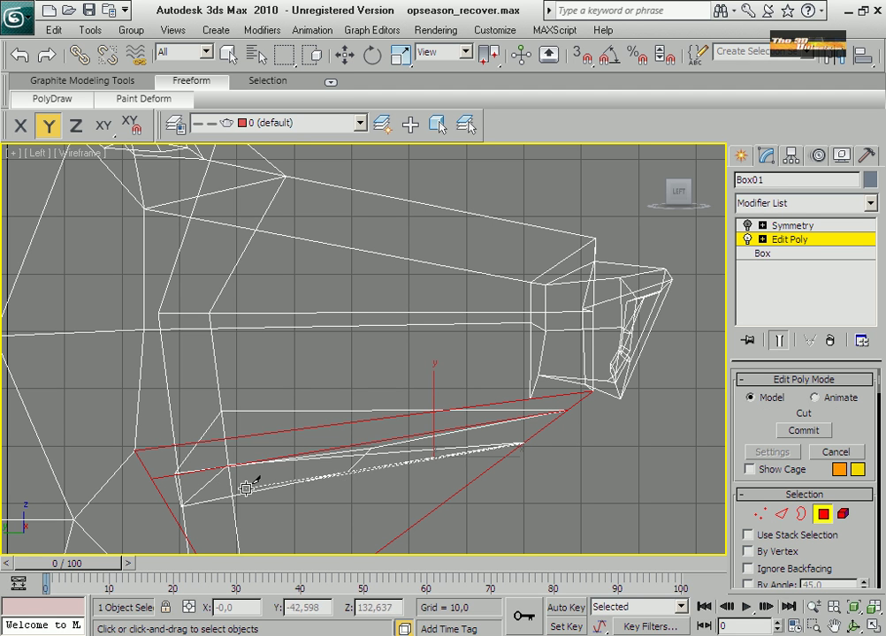
left_click(176, 511)
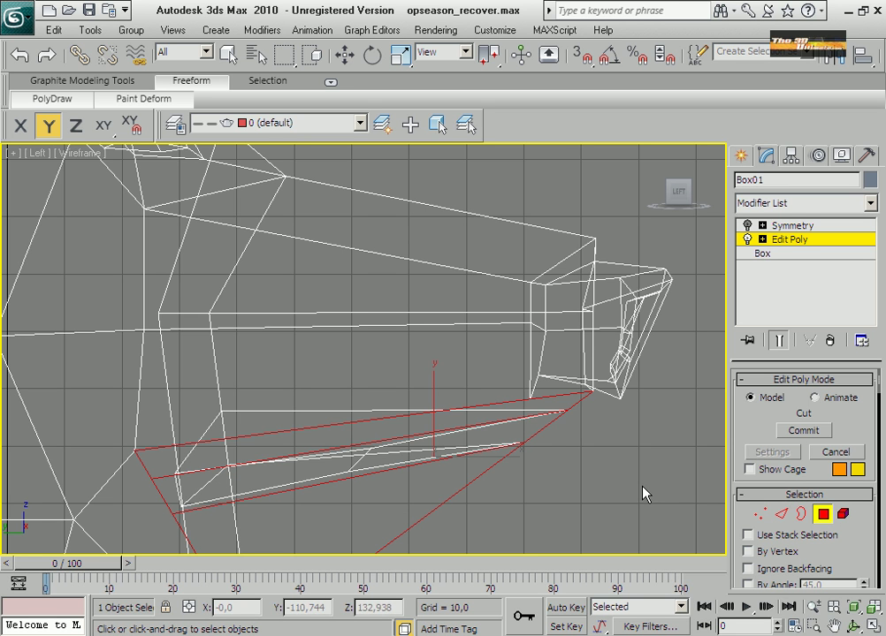
key("F2")
right_click(469, 438)
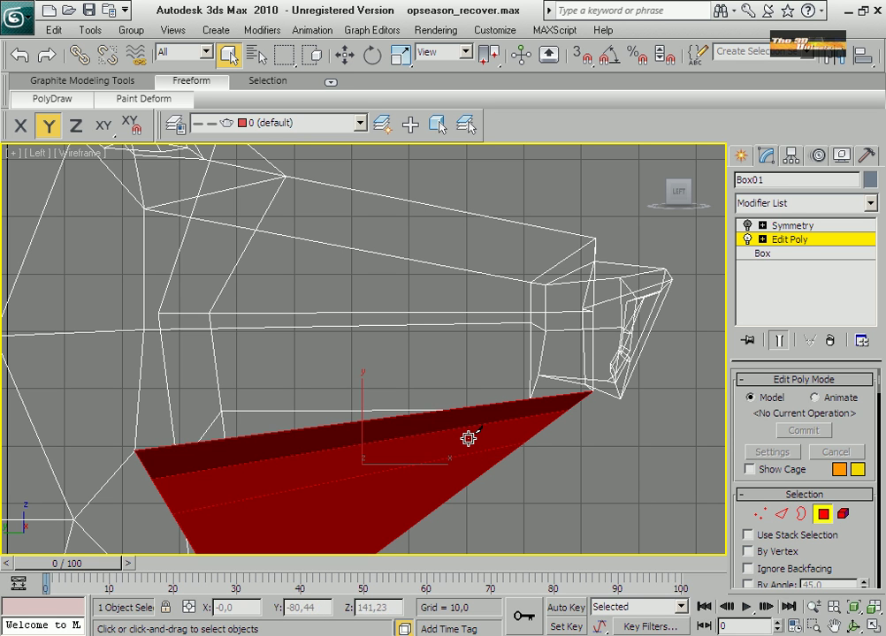
Delete the polygon strip between the two cuts and select the short edge at the front end of the mouth opening
left_click(467, 446)
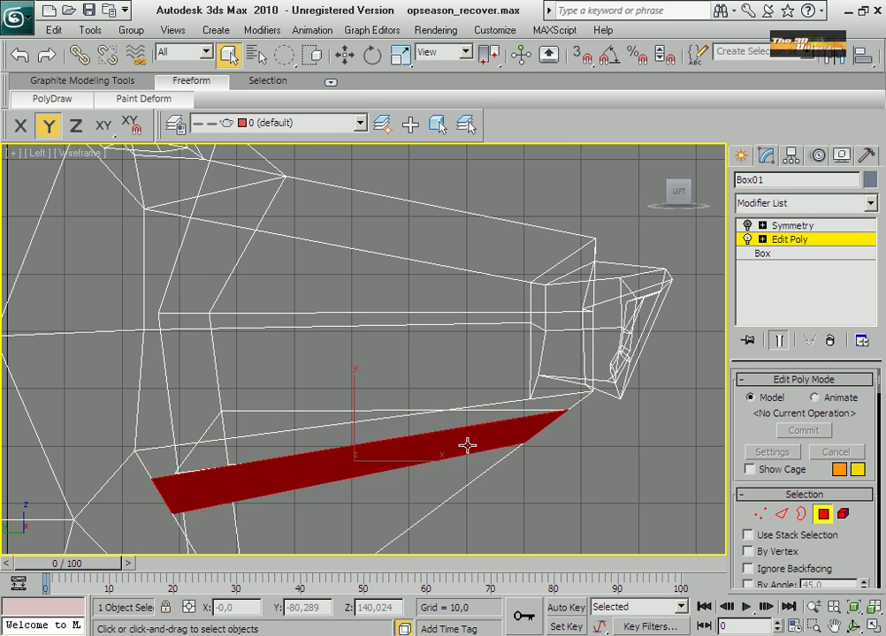
key("Delete")
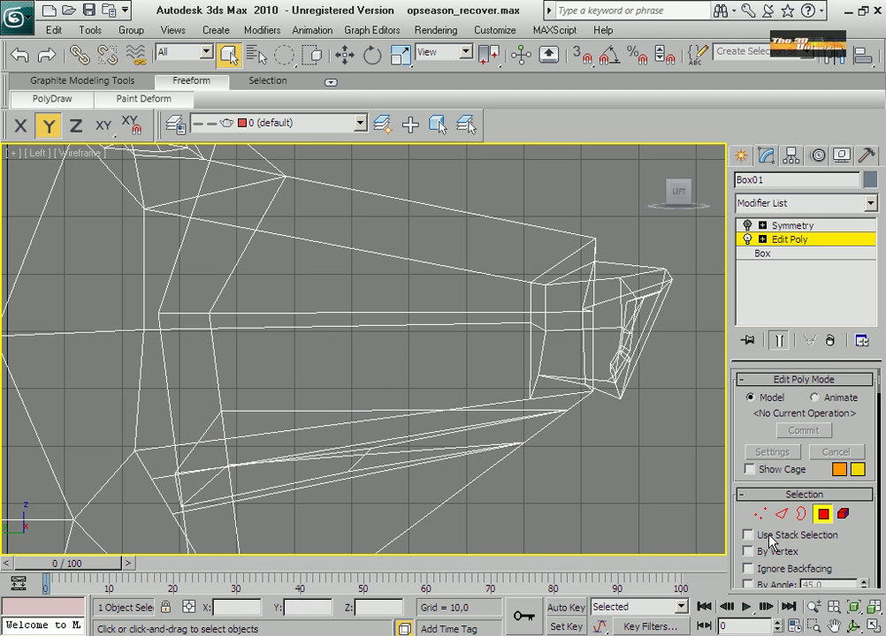
left_click(781, 515)
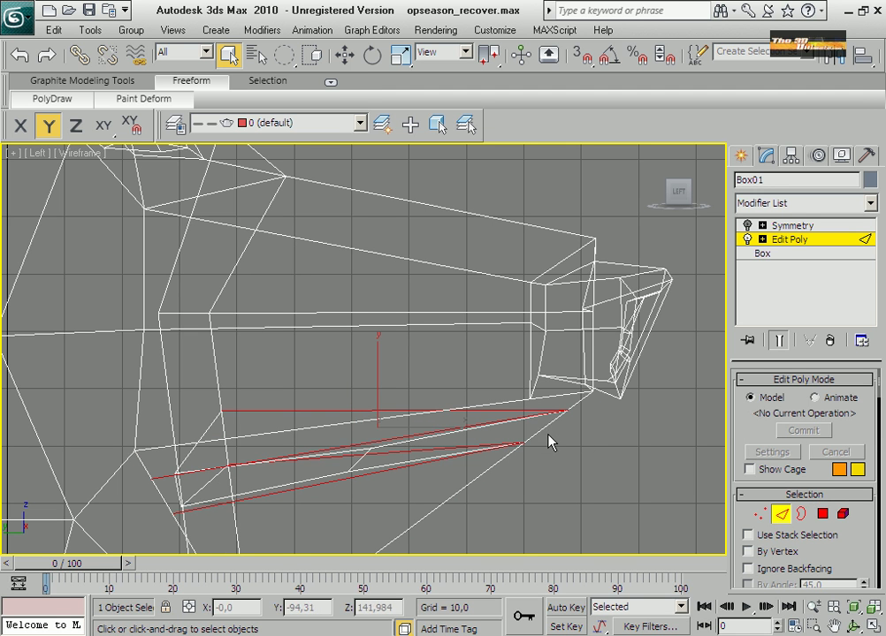
left_click(543, 439)
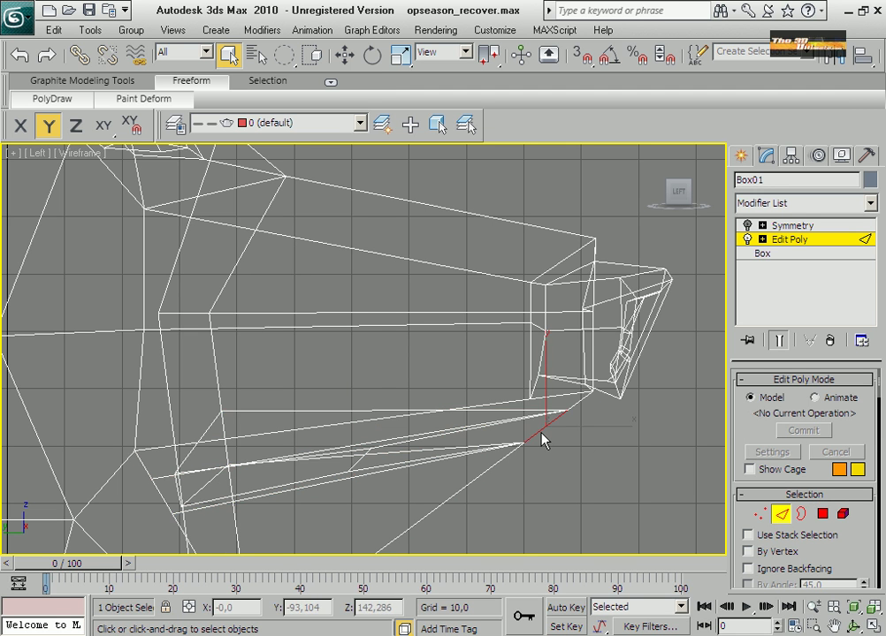
Examine the mouth opening and the mirrored head from the side in the perspective view
left_click(873, 626)
right_click(649, 519)
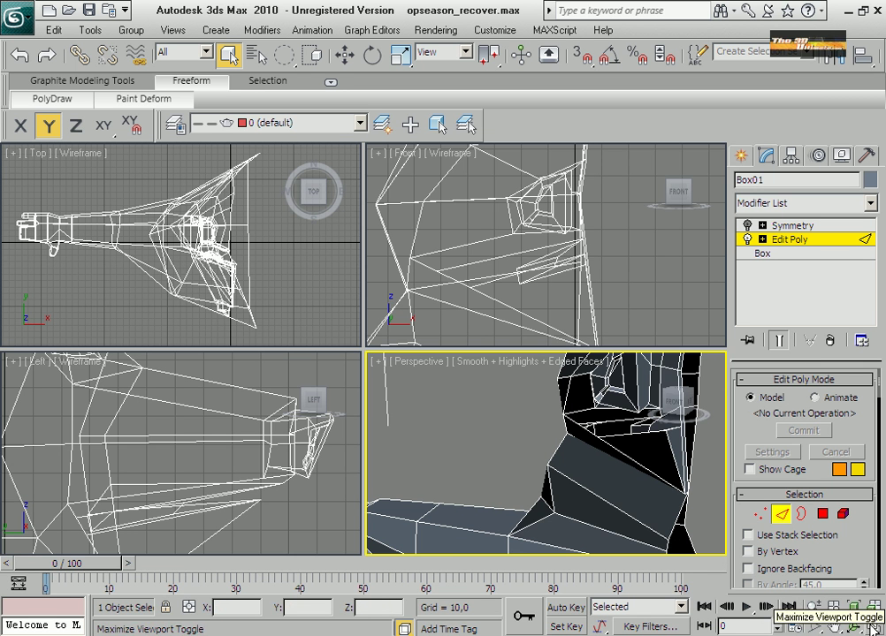
left_click(873, 626)
left_click(834, 626)
left_click_drag(542, 462, 571, 498)
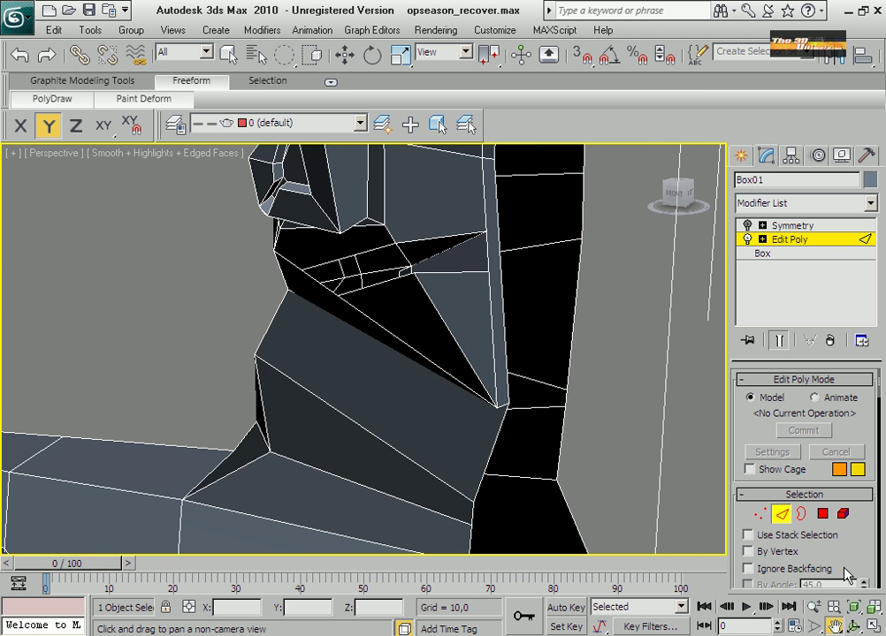
left_click(854, 625)
left_click_drag(389, 354, 574, 354)
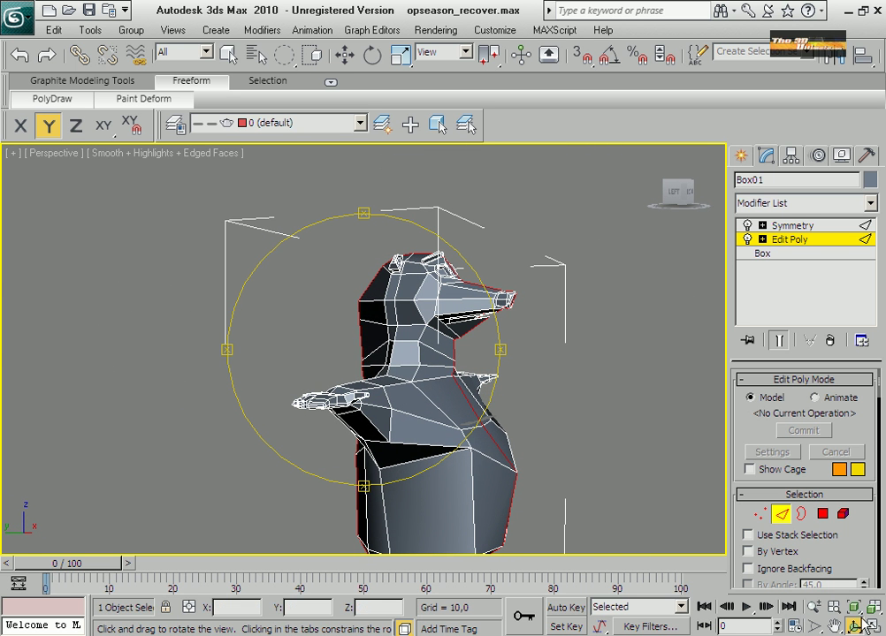
Select all head vertices with a rectangular region in the left view and move them up and forward from the neck
left_click(873, 626)
right_click(297, 449)
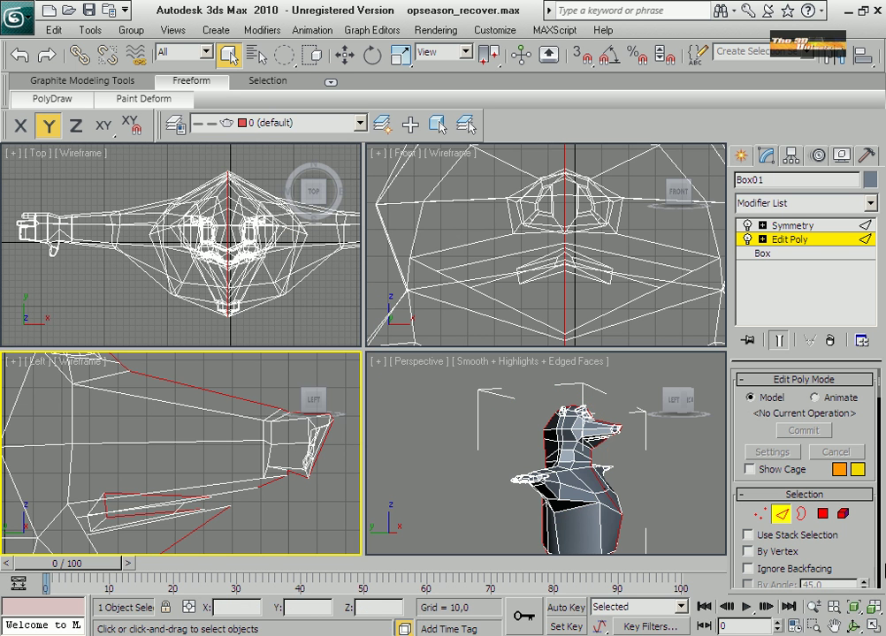
left_click(870, 625)
left_click(834, 625)
scroll(390, 334, "down", 8)
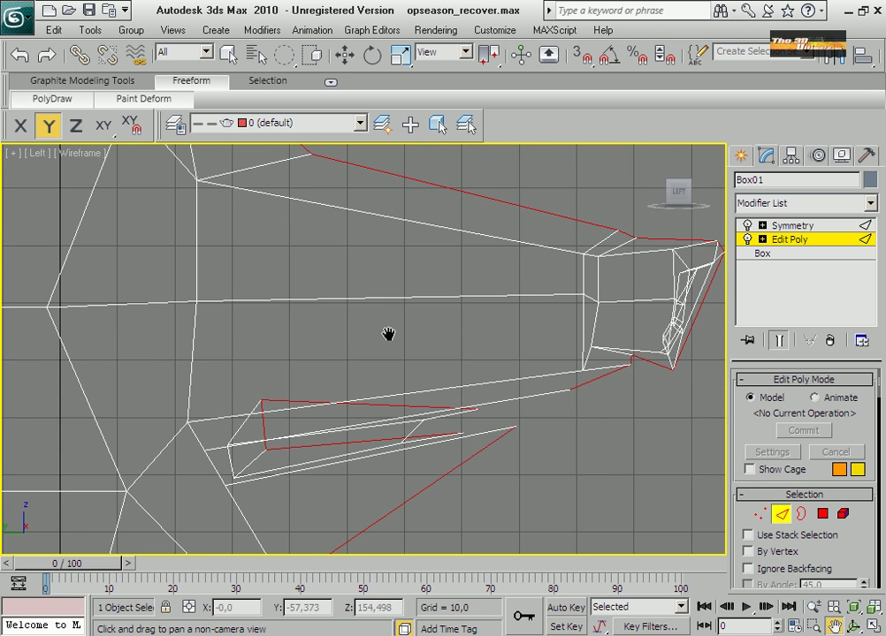
scroll(390, 334, "down", 3)
scroll(458, 397, "down", 2)
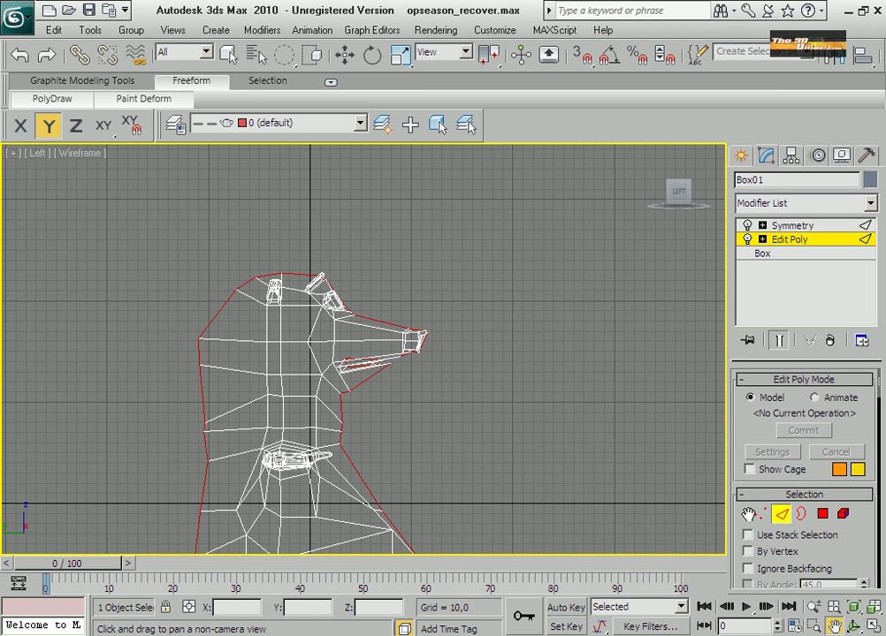
left_click(760, 514)
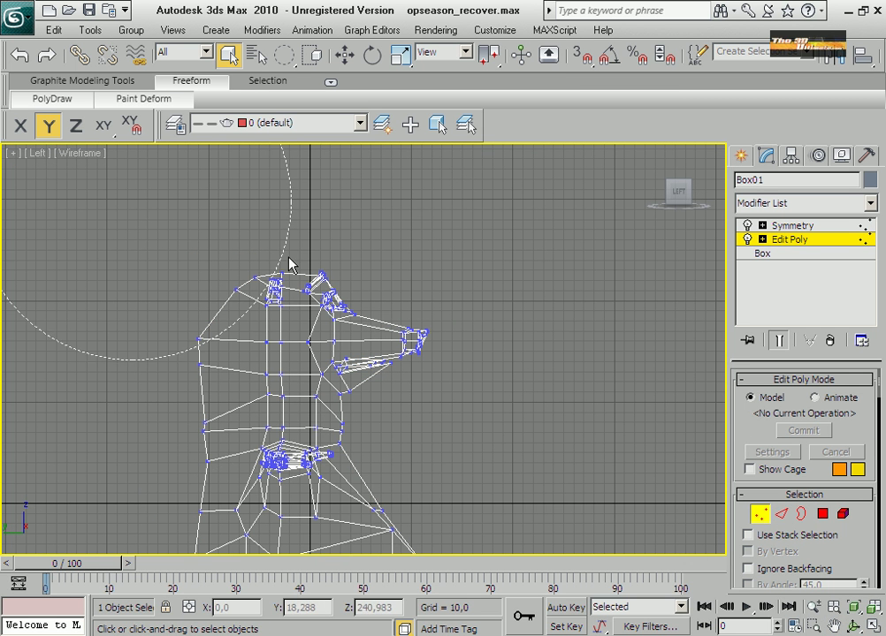
left_click_drag(283, 55, 287, 83)
left_click_drag(141, 226, 481, 399)
left_click(345, 55)
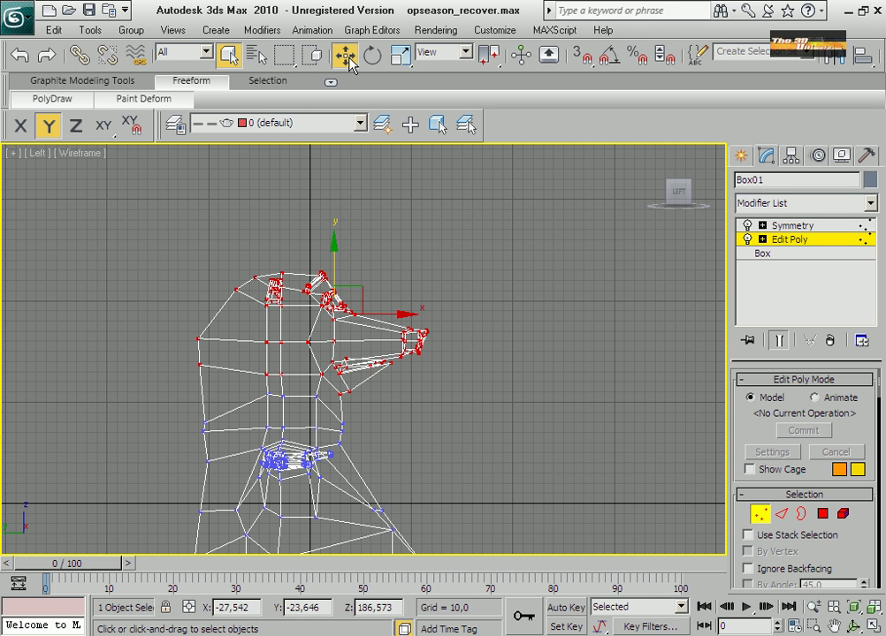
left_click_drag(347, 289, 367, 270)
Adjust the lower vertex at the back of the head in the left view
left_click(218, 348)
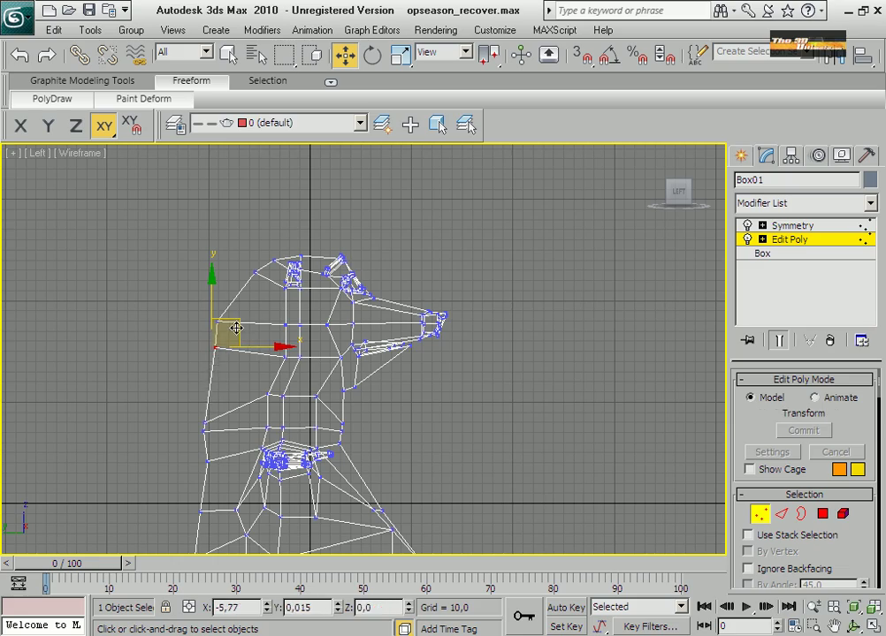